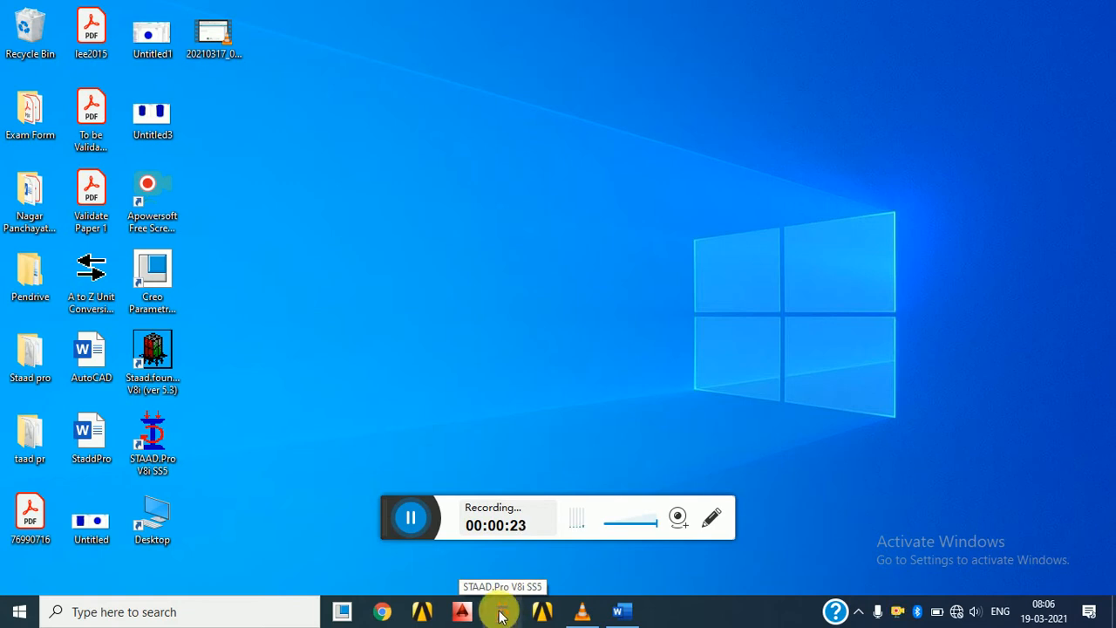
# - Open the recent Structure1 model in STAAD.Pro with meter and kilonewton as the input units
pyautogui.click(501, 613)
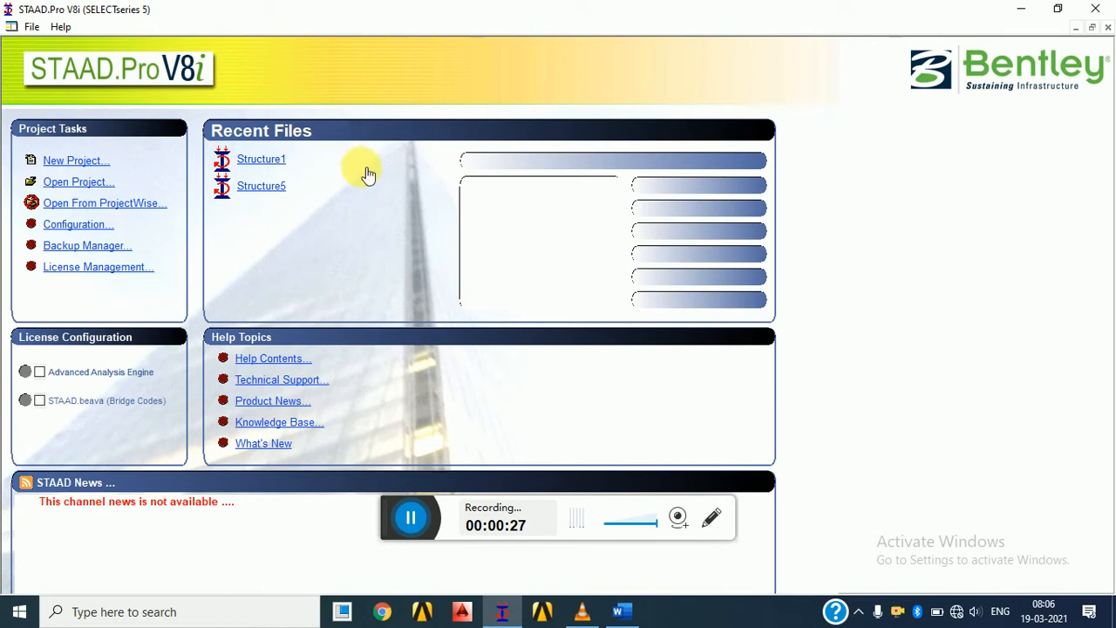
pyautogui.click(258, 169)
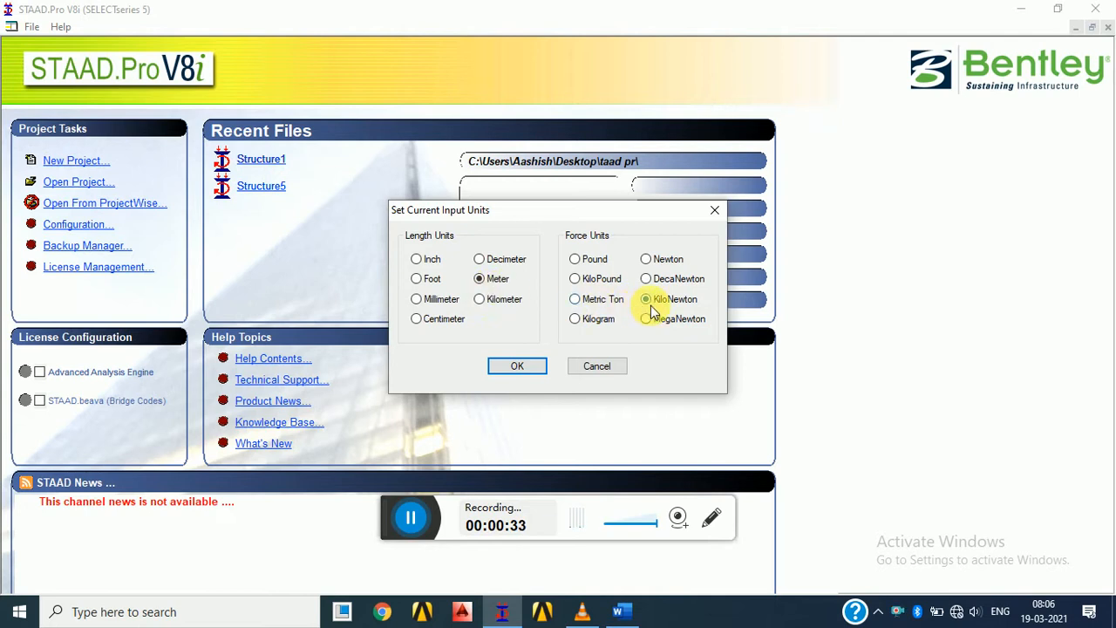
pyautogui.click(517, 368)
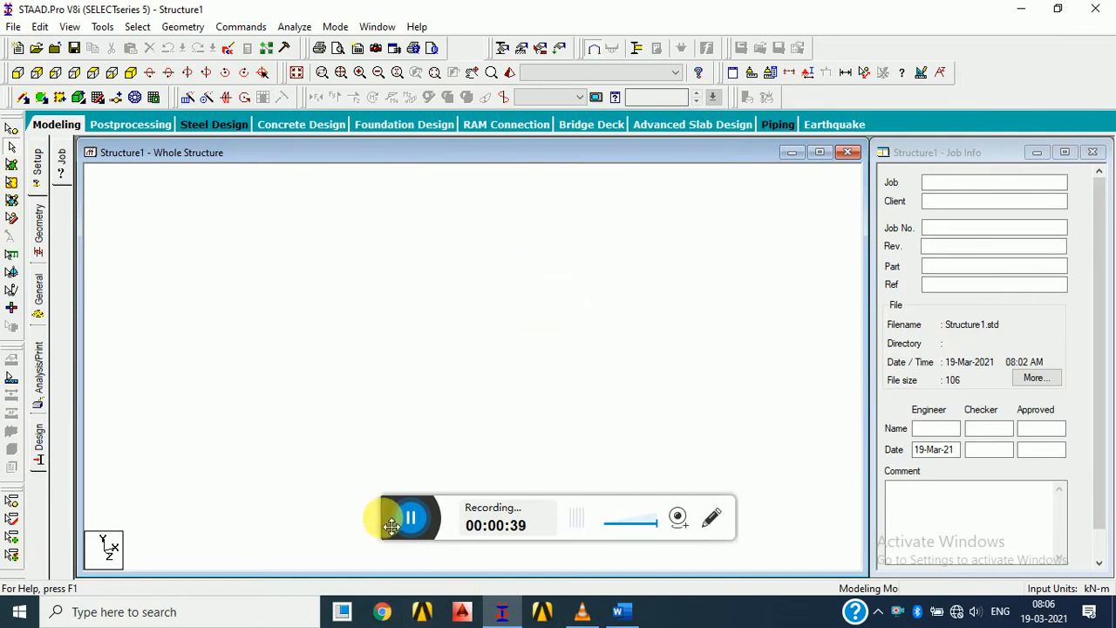
# - Close the Job Info window and display the Nodes and Beams tables
pyautogui.moveTo(418, 533); pyautogui.dragTo(764, 625)
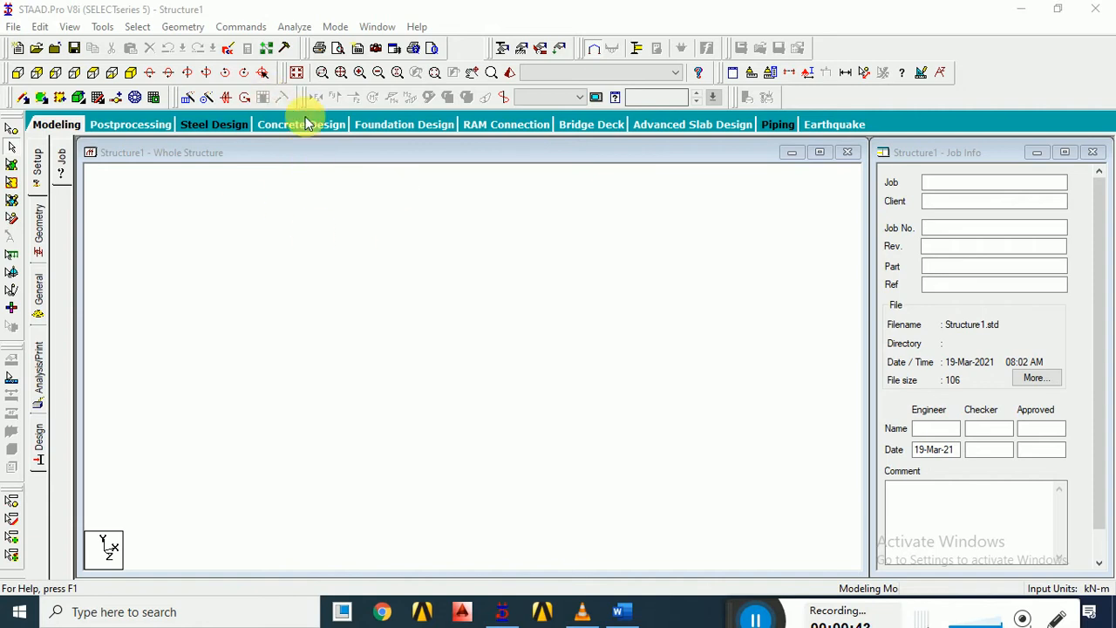
pyautogui.click(1095, 154)
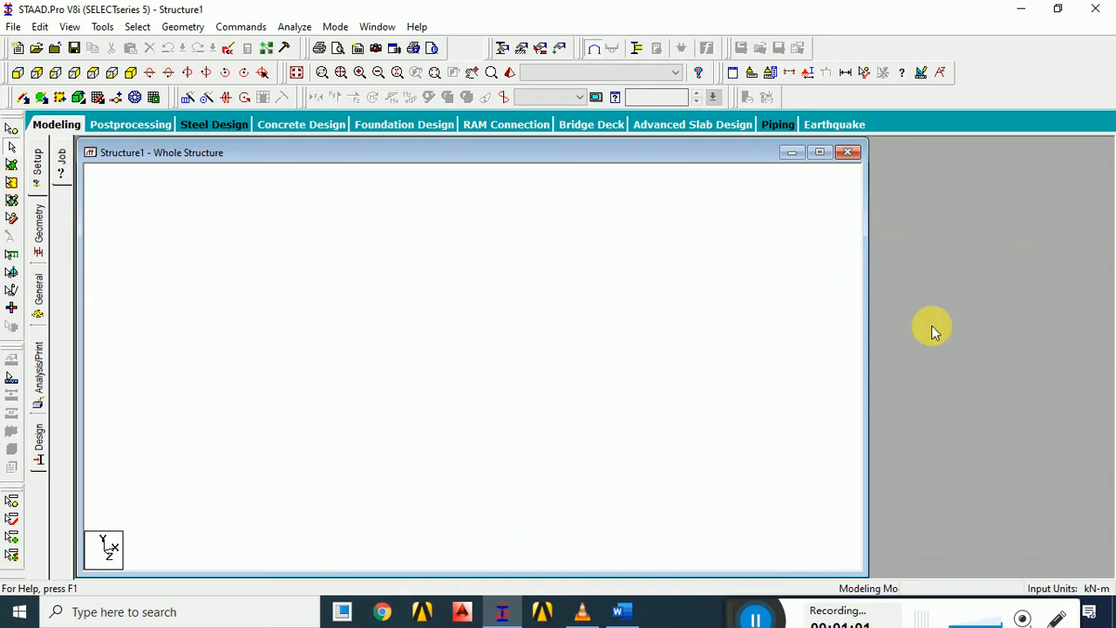
pyautogui.click(732, 74)
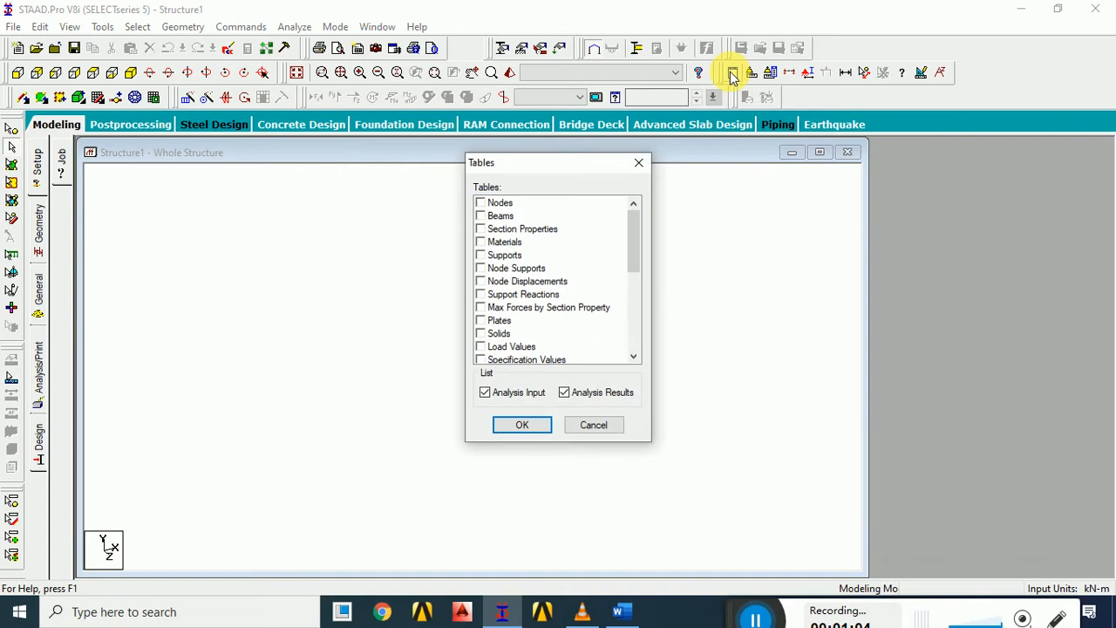
pyautogui.click(485, 204)
pyautogui.click(482, 216)
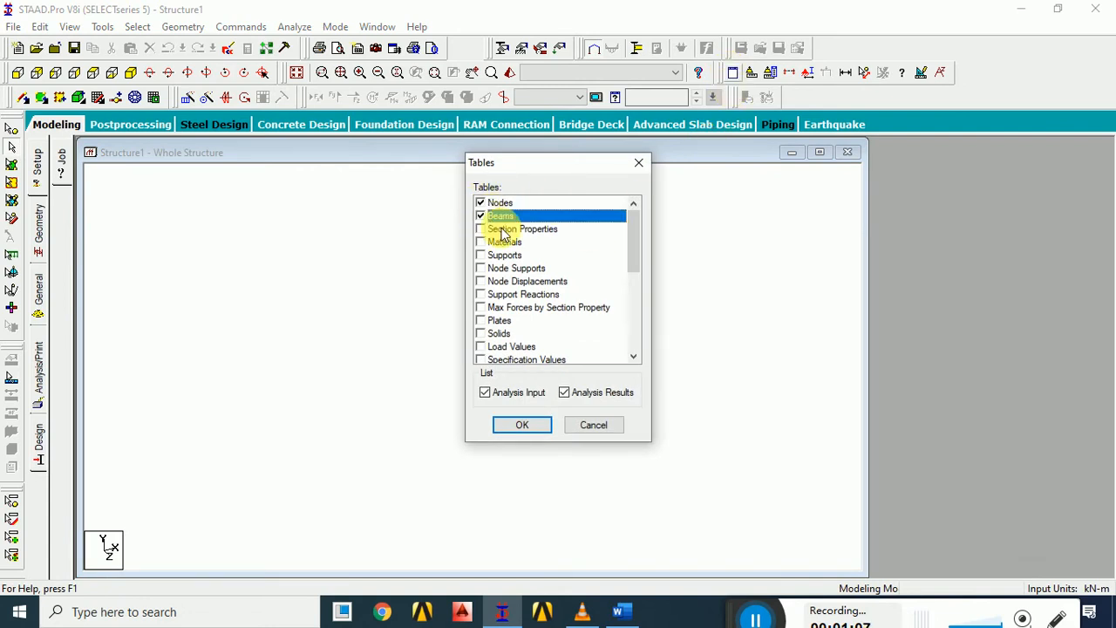
pyautogui.click(522, 425)
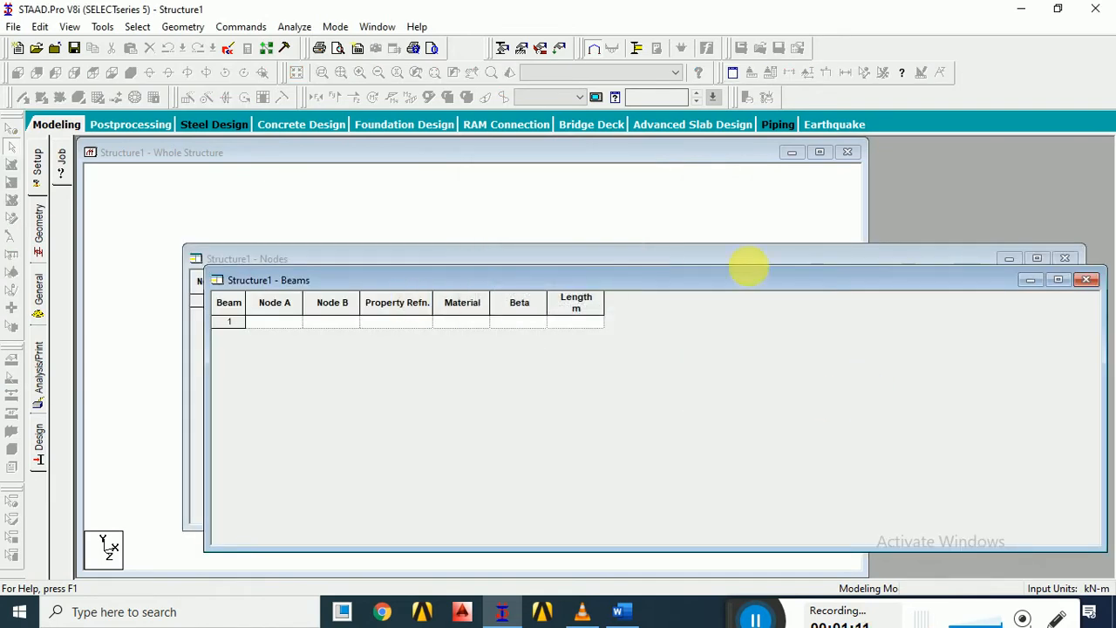
# - Move and resize the Nodes and Beams tables so they are stacked beside the Whole Structure view
pyautogui.click(1059, 288)
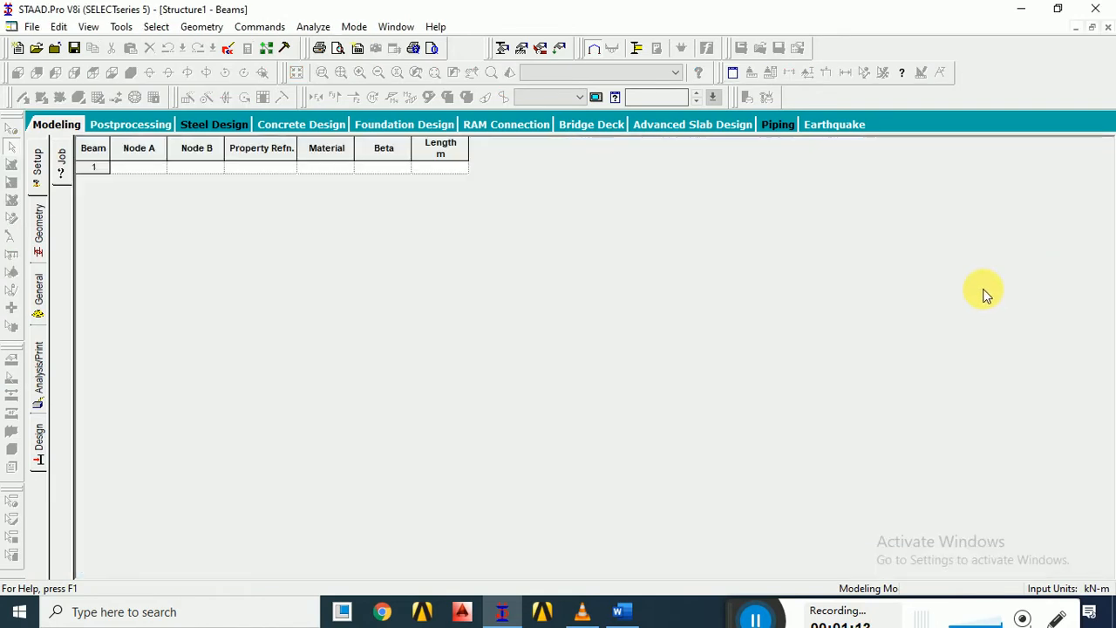
pyautogui.click(1065, 27)
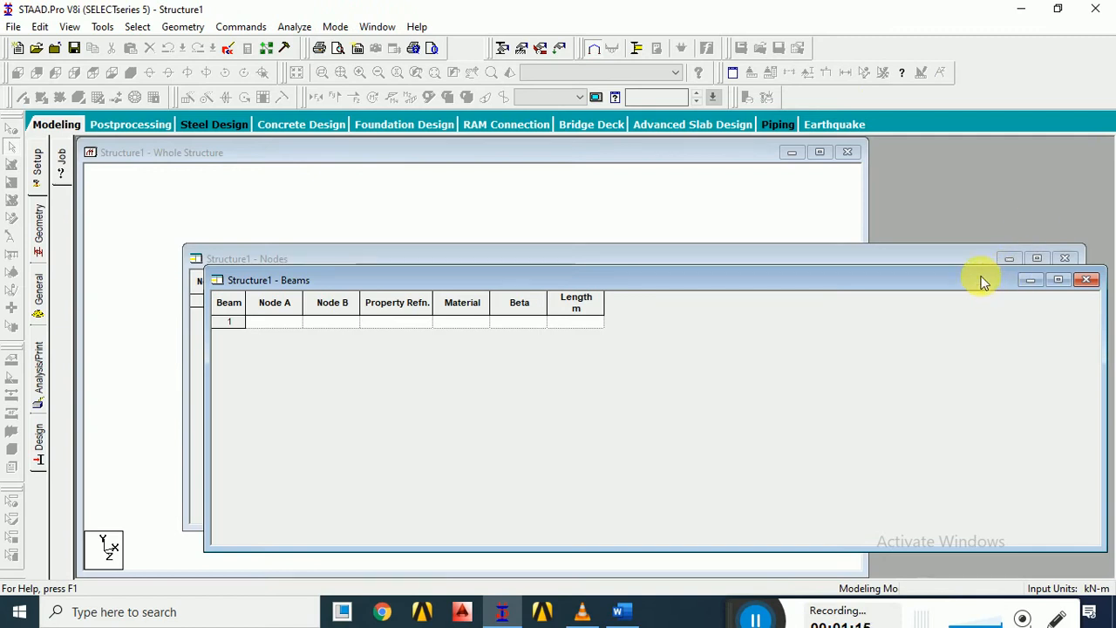
pyautogui.moveTo(985, 258); pyautogui.dragTo(1112, 142)
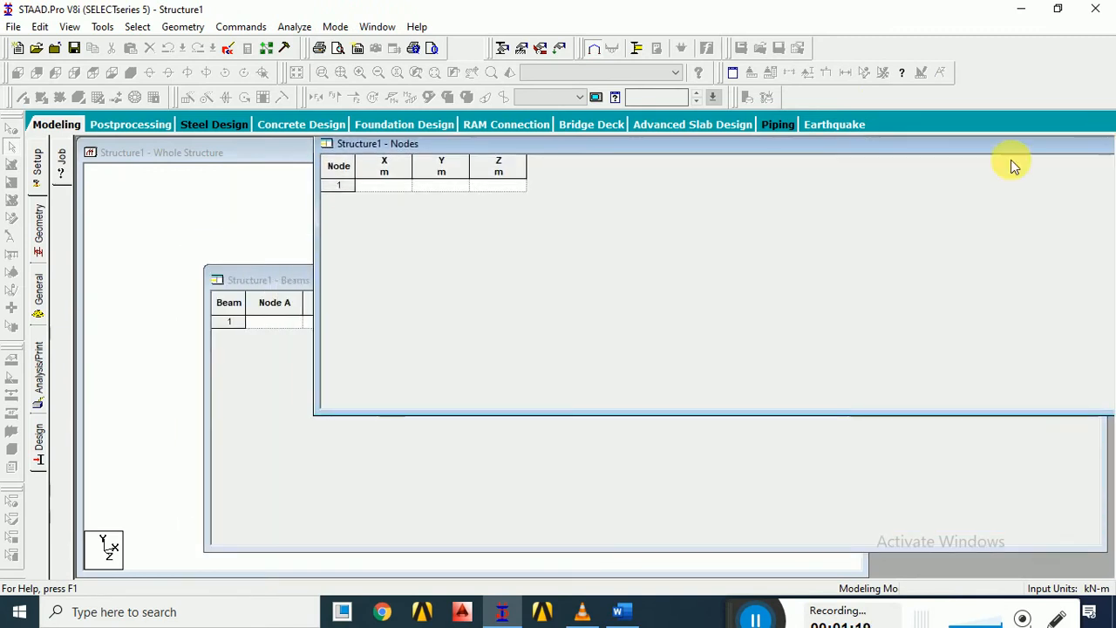
pyautogui.moveTo(326, 228); pyautogui.dragTo(877, 230)
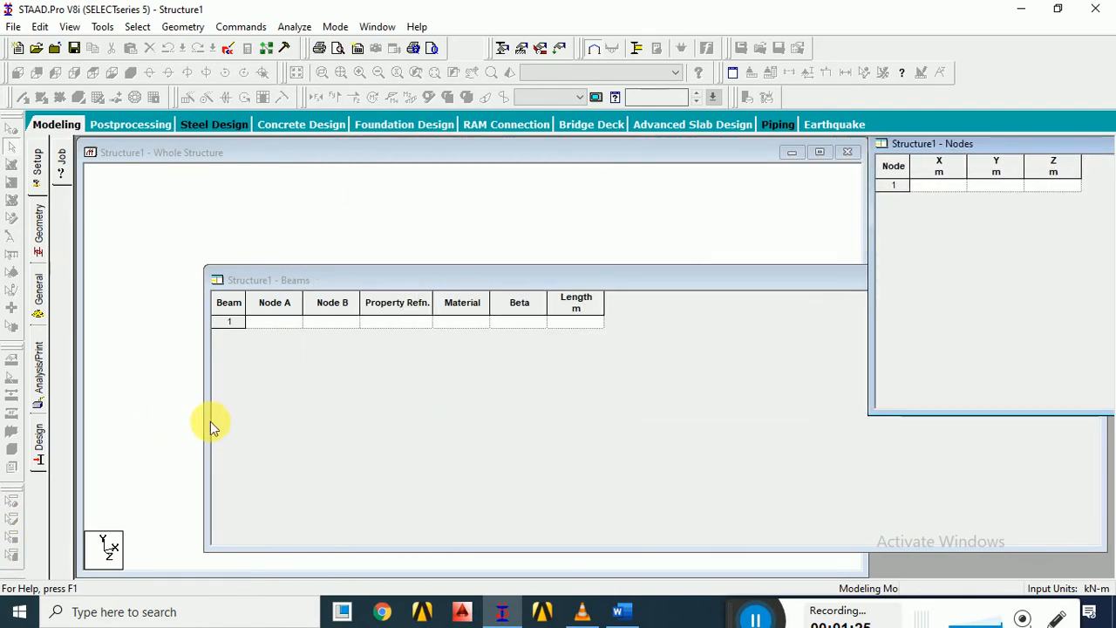
pyautogui.moveTo(206, 425); pyautogui.dragTo(863, 583)
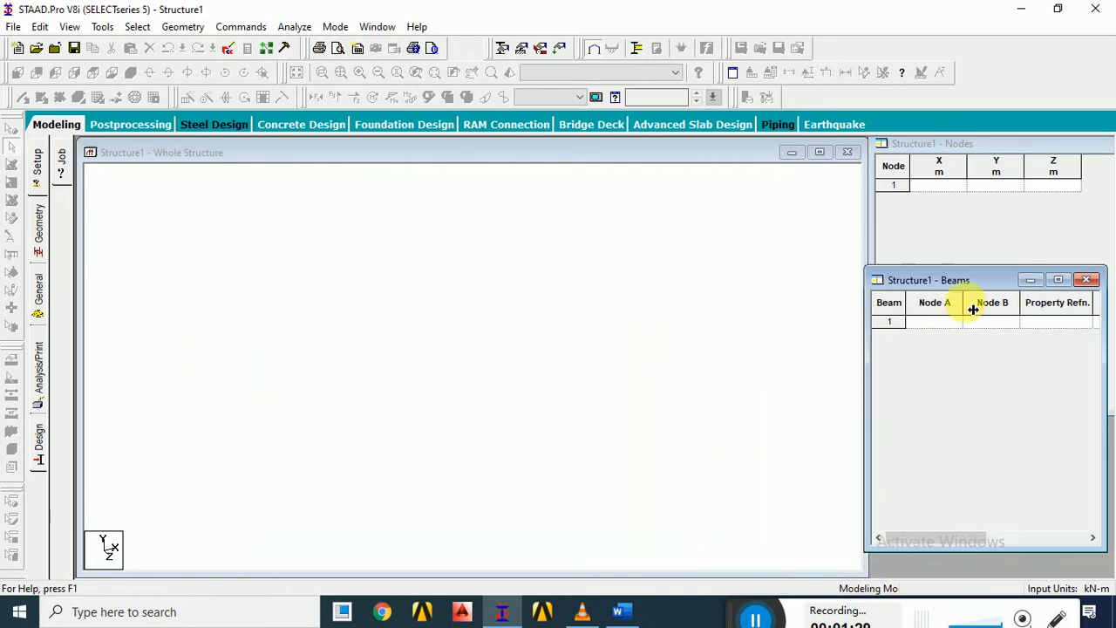
pyautogui.moveTo(975, 282); pyautogui.dragTo(985, 376)
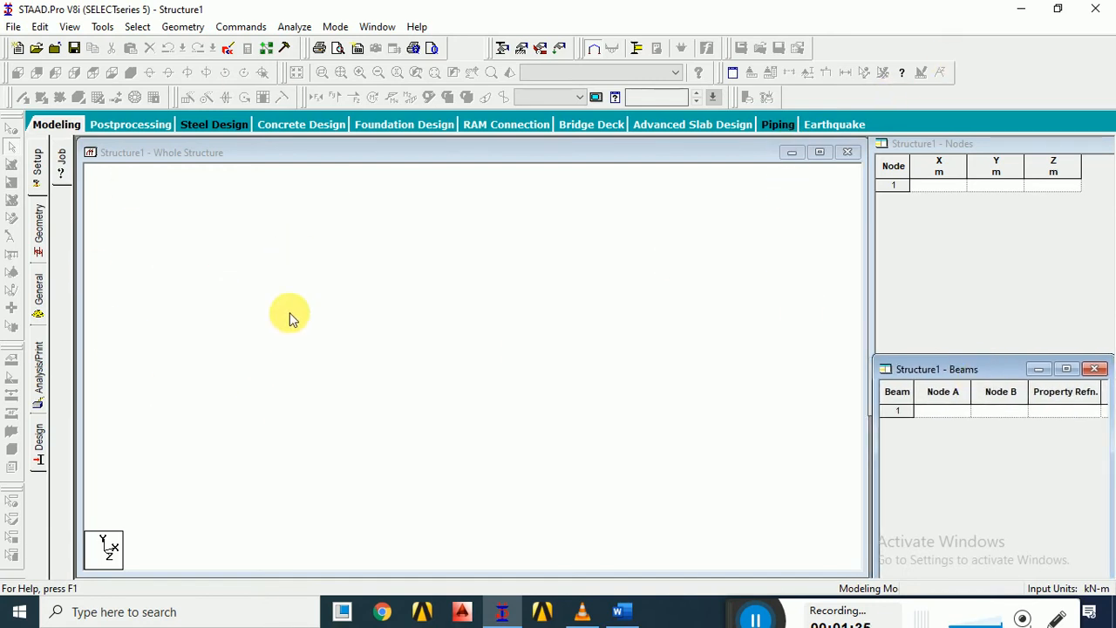
# - Enter node 1 at the origin, with X, Y and Z coordinates of 0 m
pyautogui.click(944, 186)
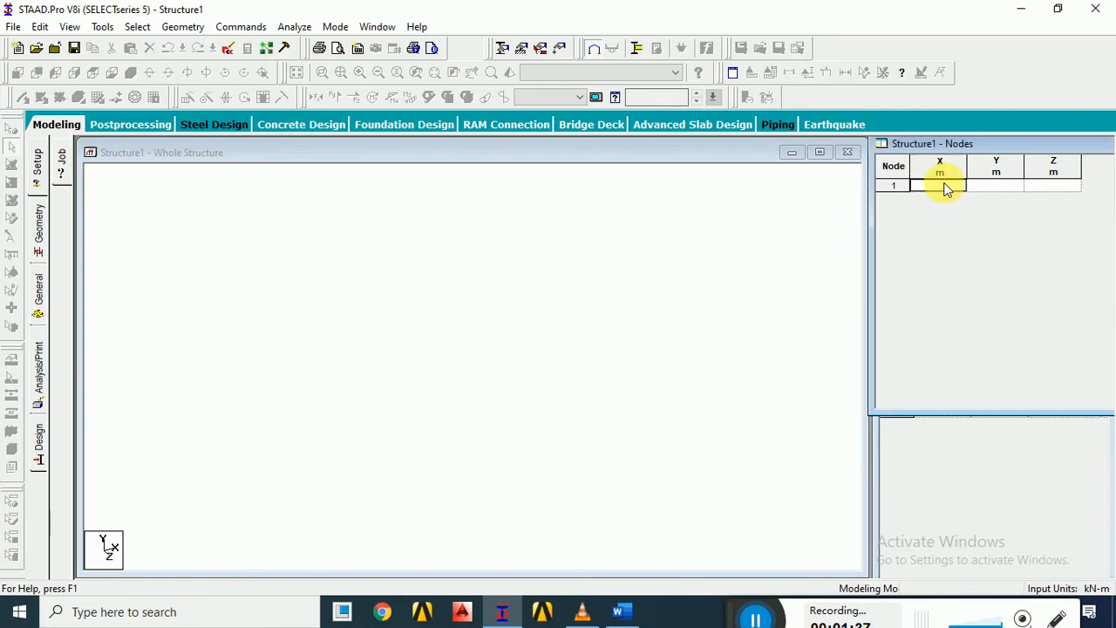
pyautogui.write('0')
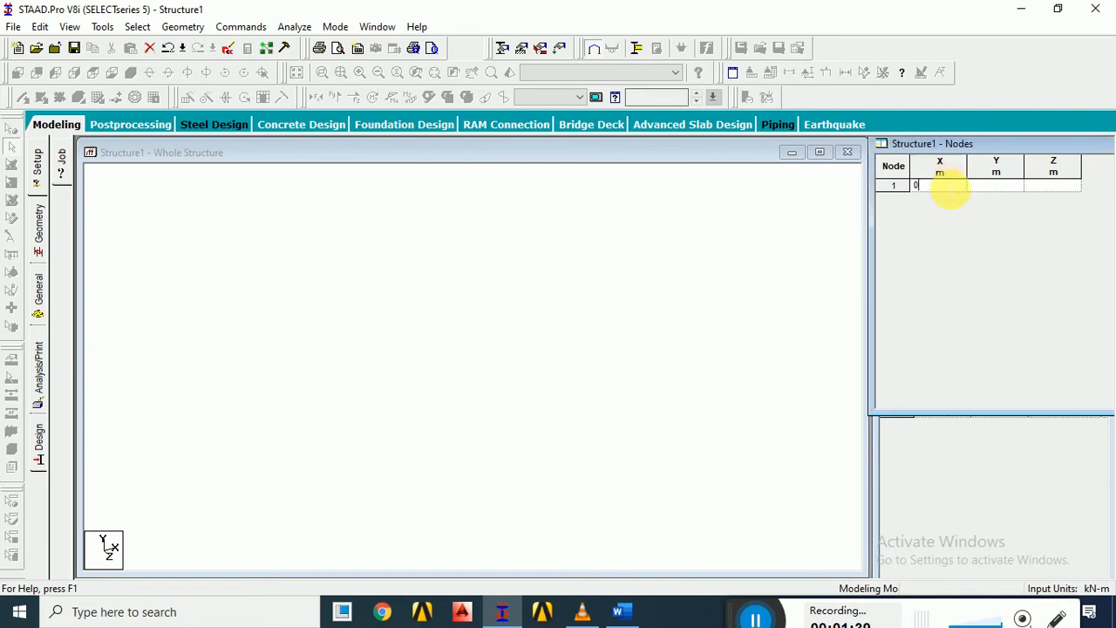
pyautogui.press('Tab')
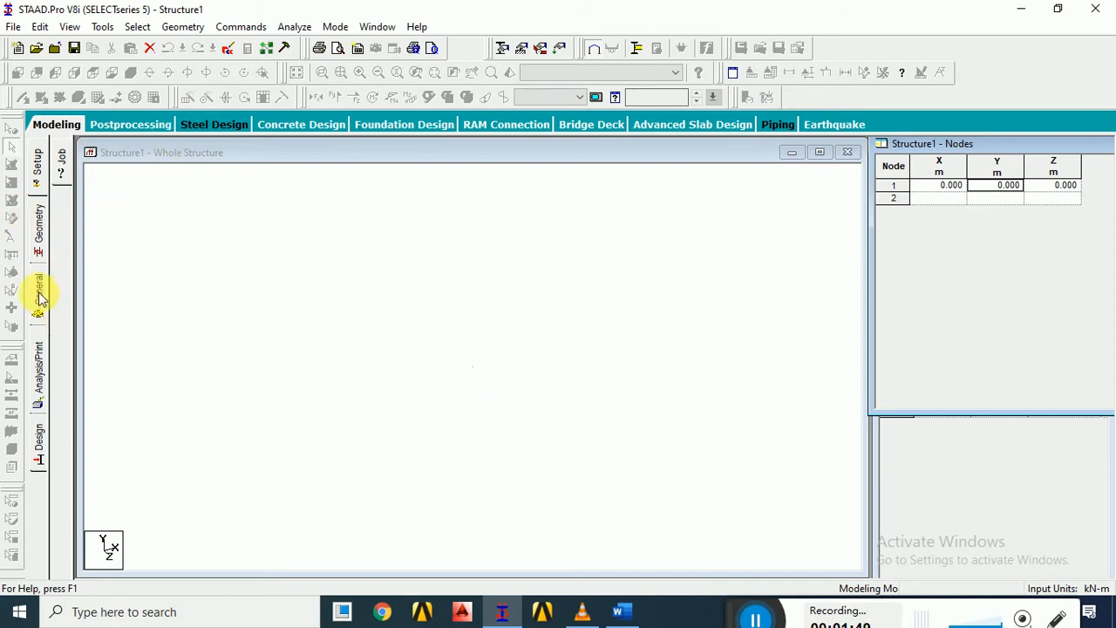
# - In the Geometry page, copy node 1 along global X with Translational Repeat, using 5 steps at 5 m spacing
pyautogui.click(39, 229)
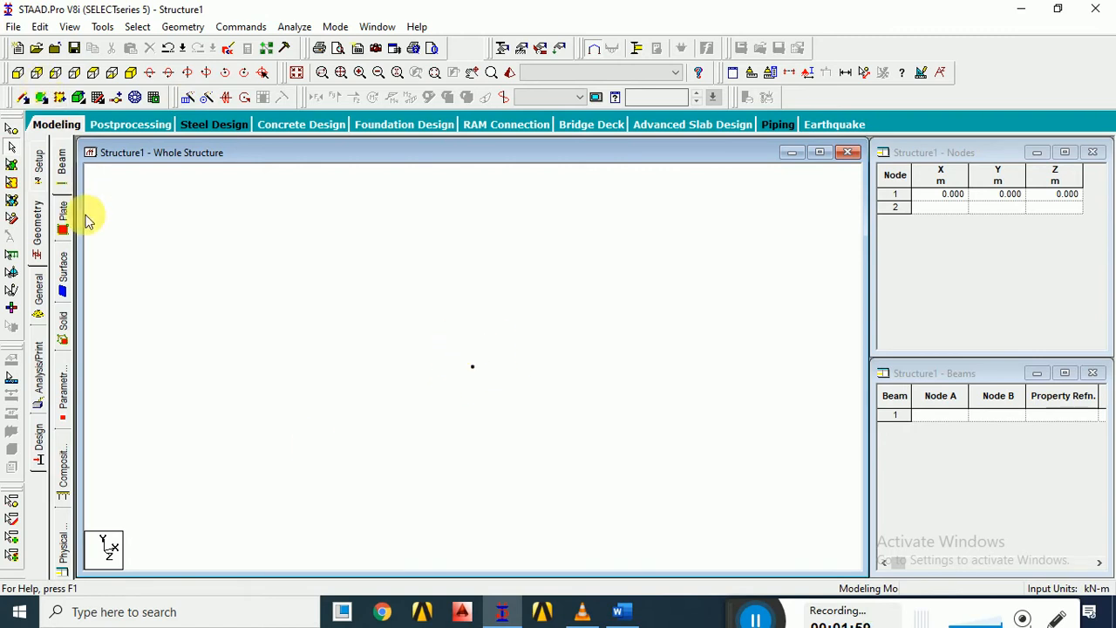
pyautogui.click(12, 133)
pyautogui.moveTo(439, 349); pyautogui.dragTo(511, 425)
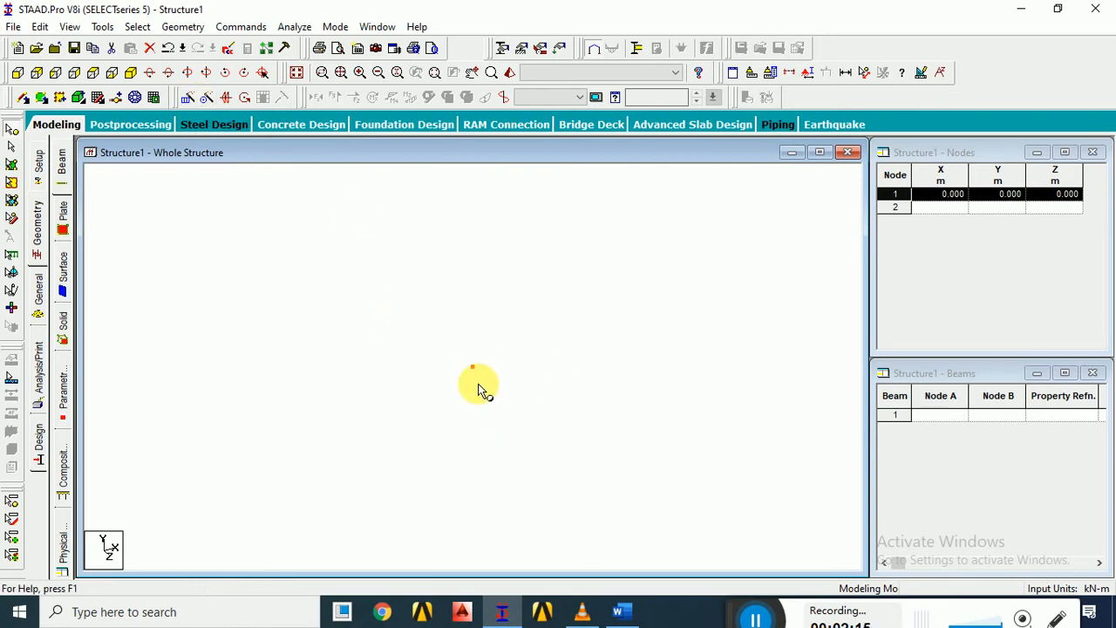
pyautogui.click(189, 102)
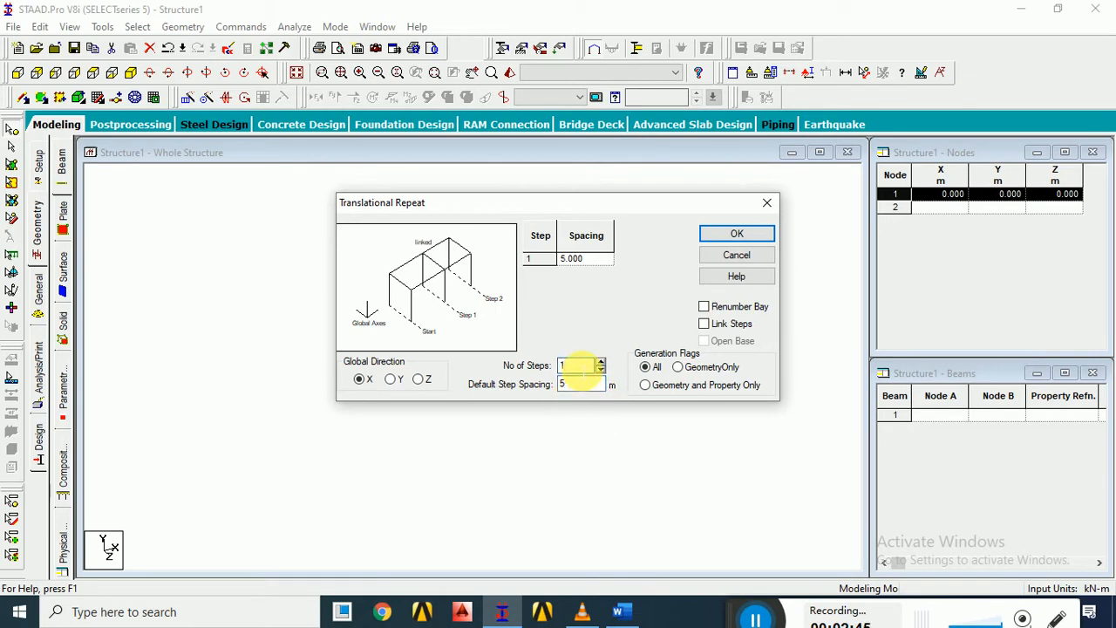
pyautogui.write('5')
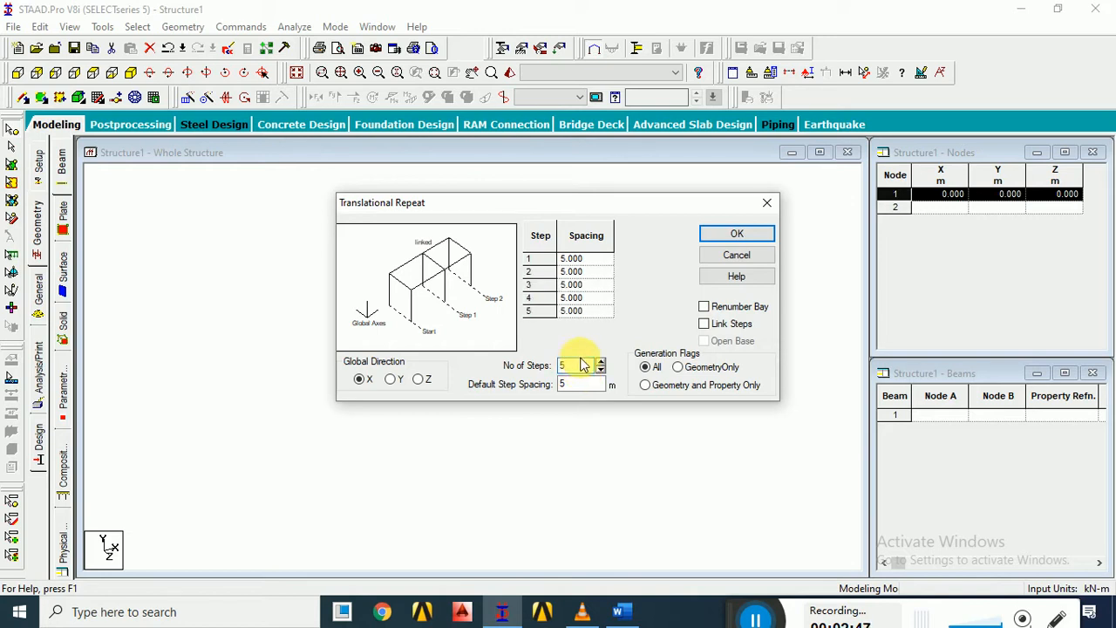
pyautogui.click(586, 387)
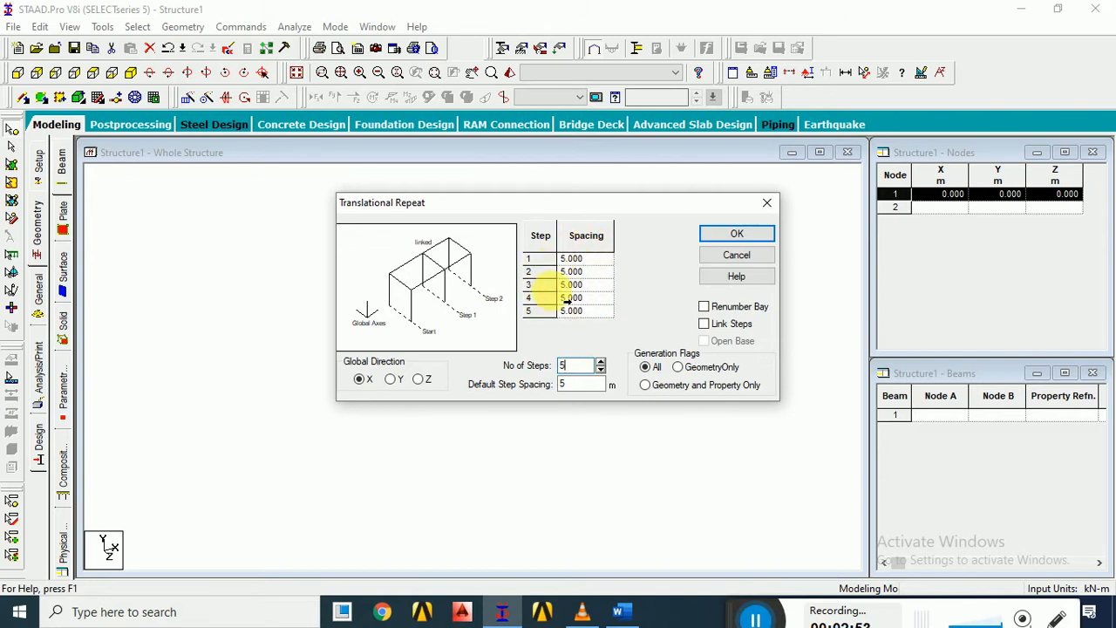
pyautogui.click(728, 234)
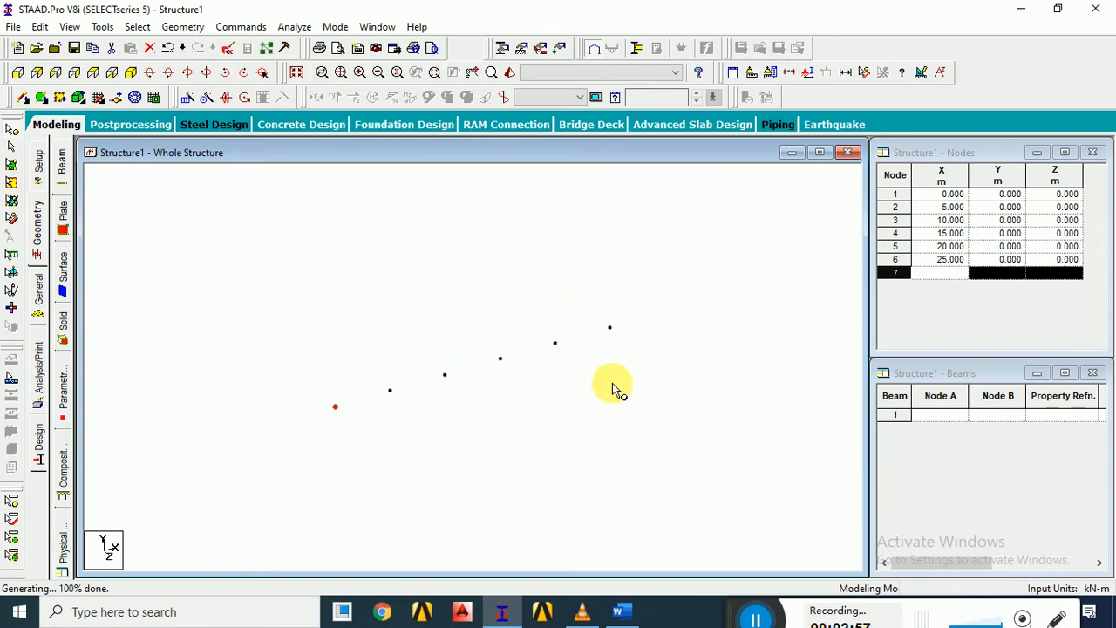
# - Select all six nodes in the row and repeat them along global Y in 3 steps at 5 m spacing
pyautogui.click(324, 409)
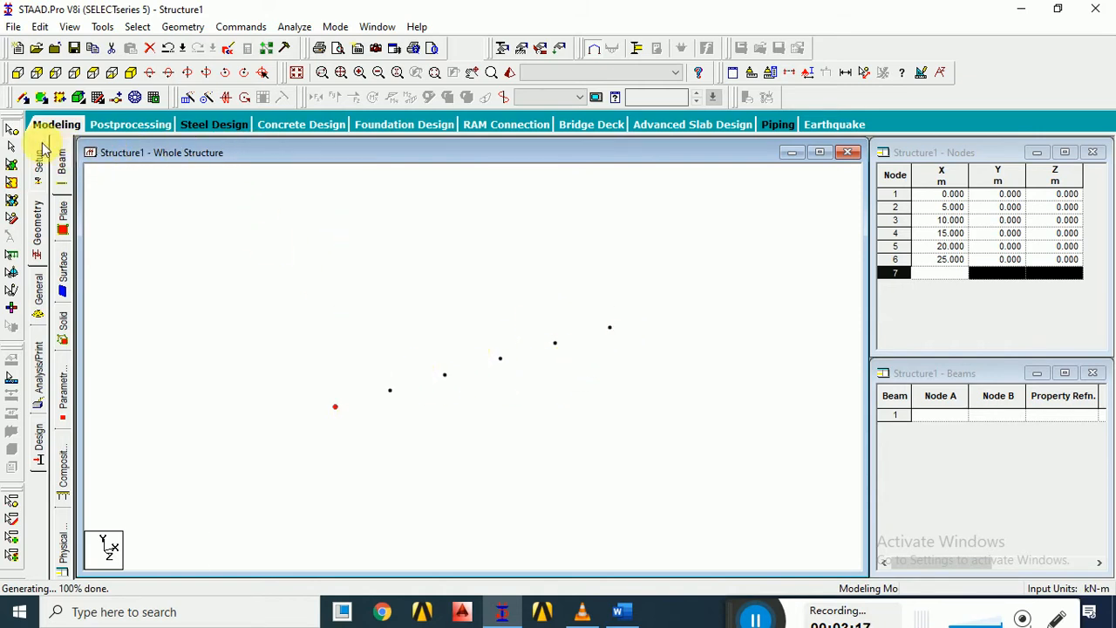
pyautogui.click(13, 135)
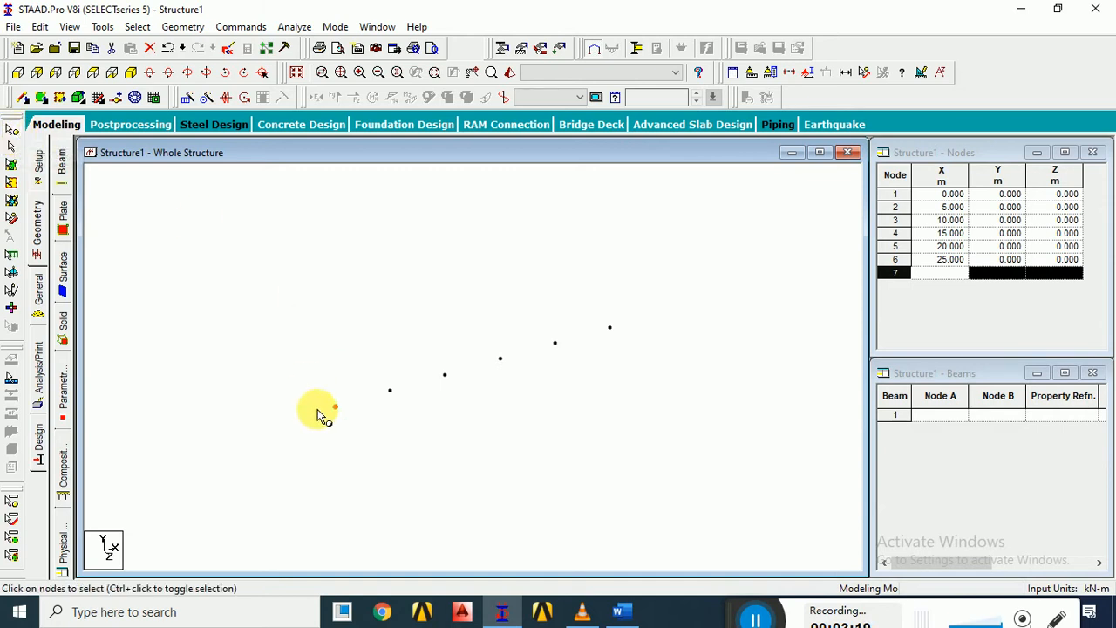
pyautogui.moveTo(307, 270); pyautogui.dragTo(614, 523)
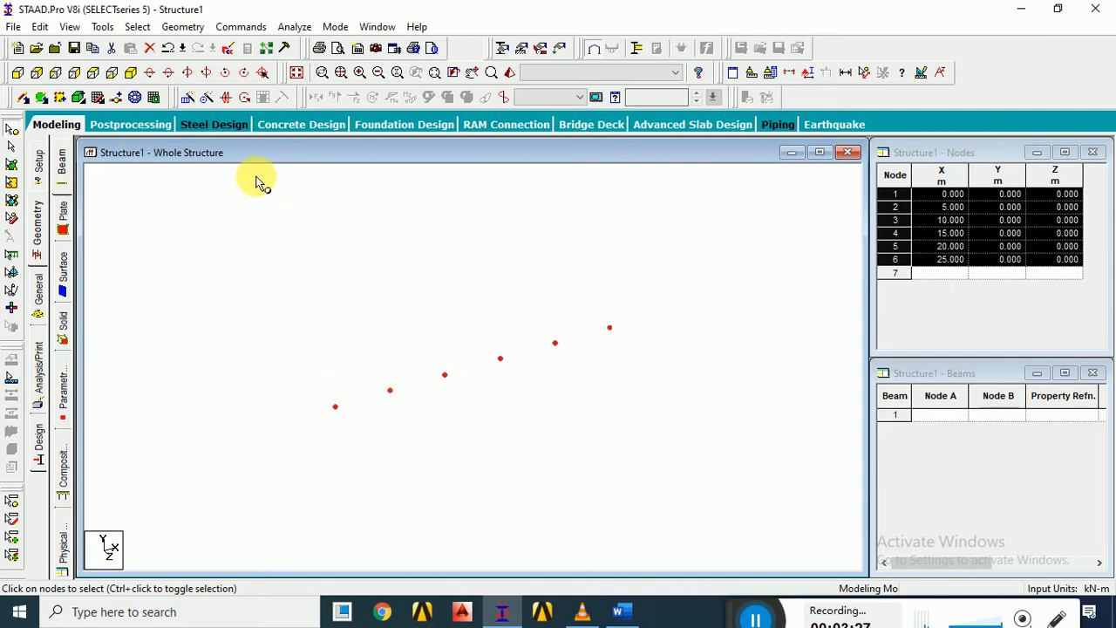
pyautogui.click(186, 99)
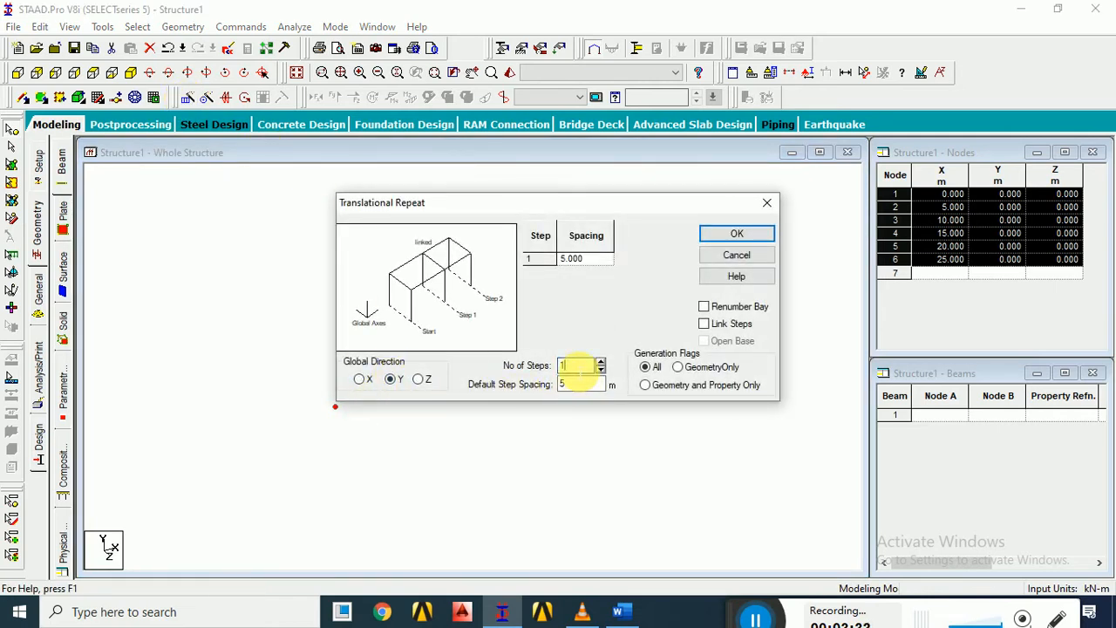
pyautogui.write('3')
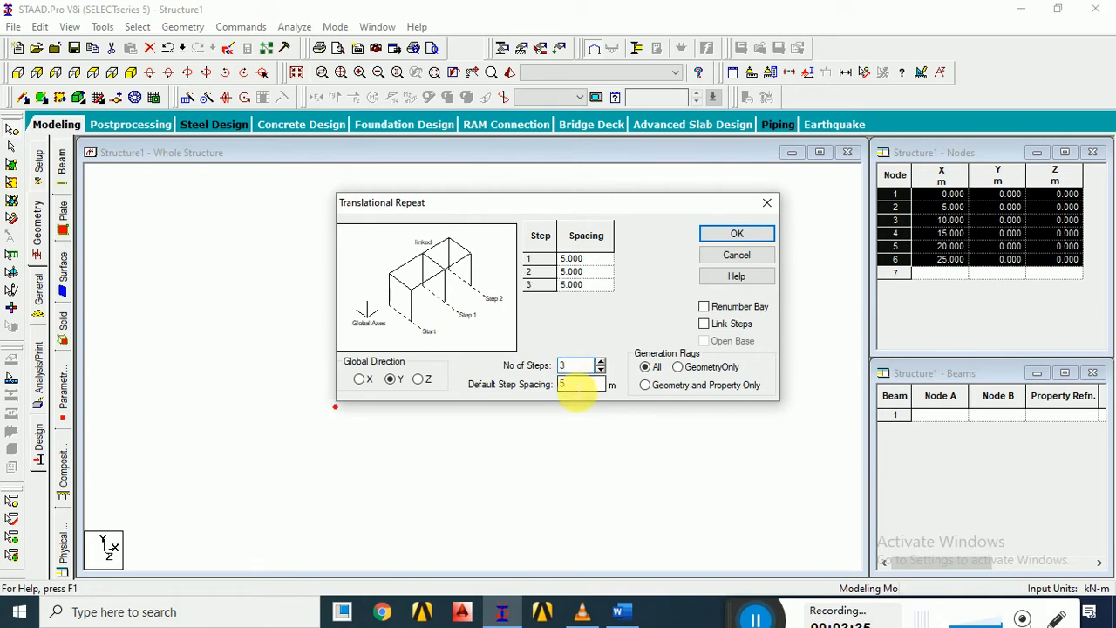
pyautogui.click(736, 235)
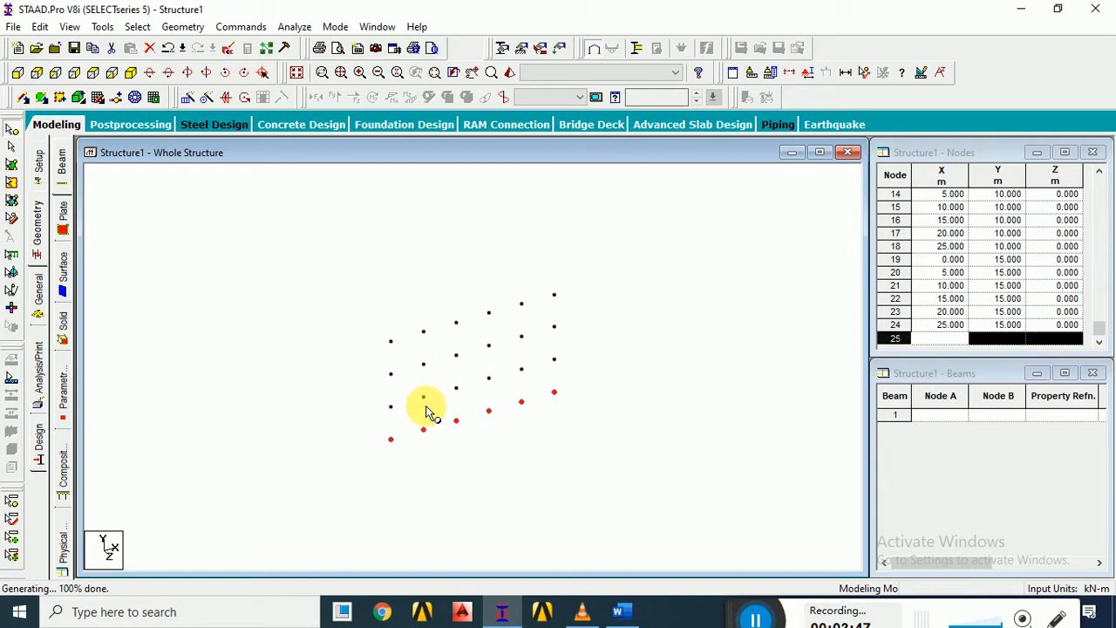
# - Repeat the selected original node row along global Y in 2 steps at -5 m spacing and clear the node selection
pyautogui.scroll(3, 427, 410)
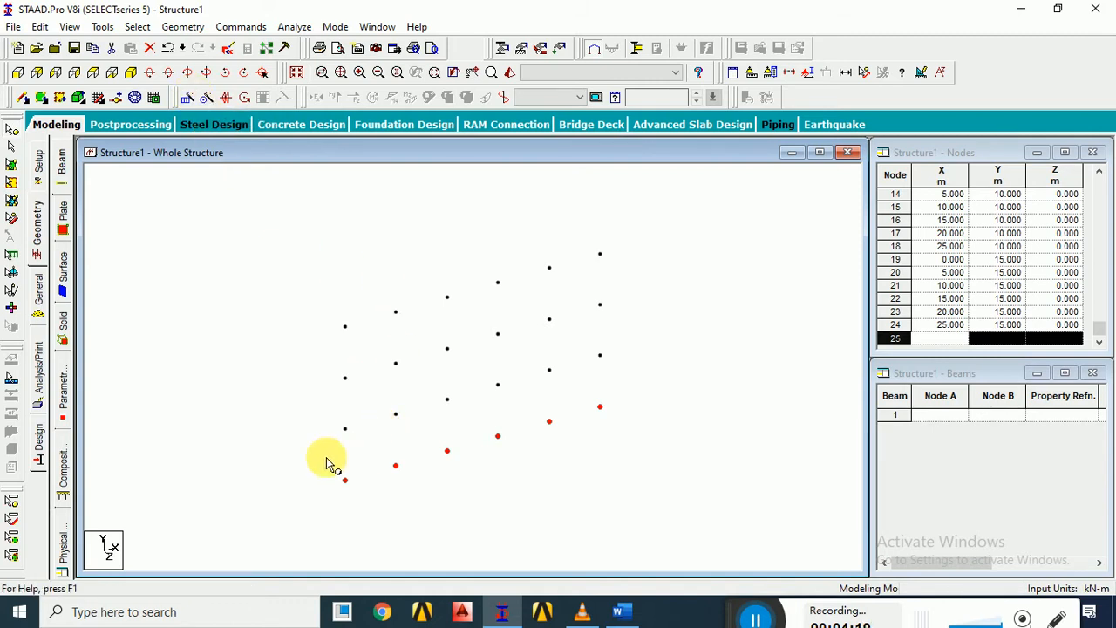
pyautogui.click(189, 99)
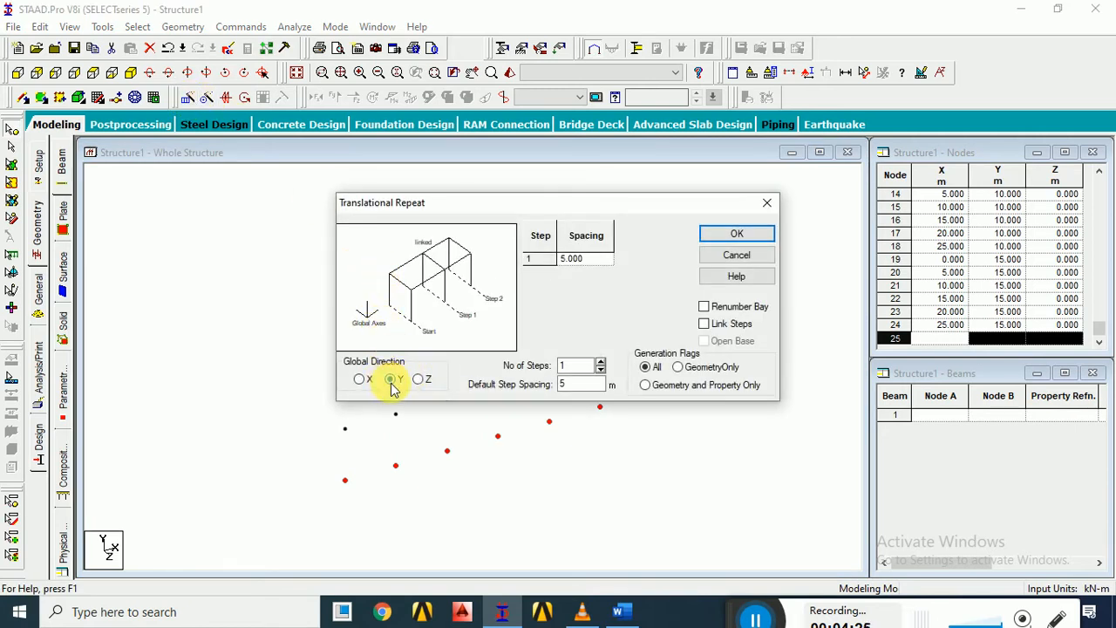
pyautogui.doubleClick(577, 385)
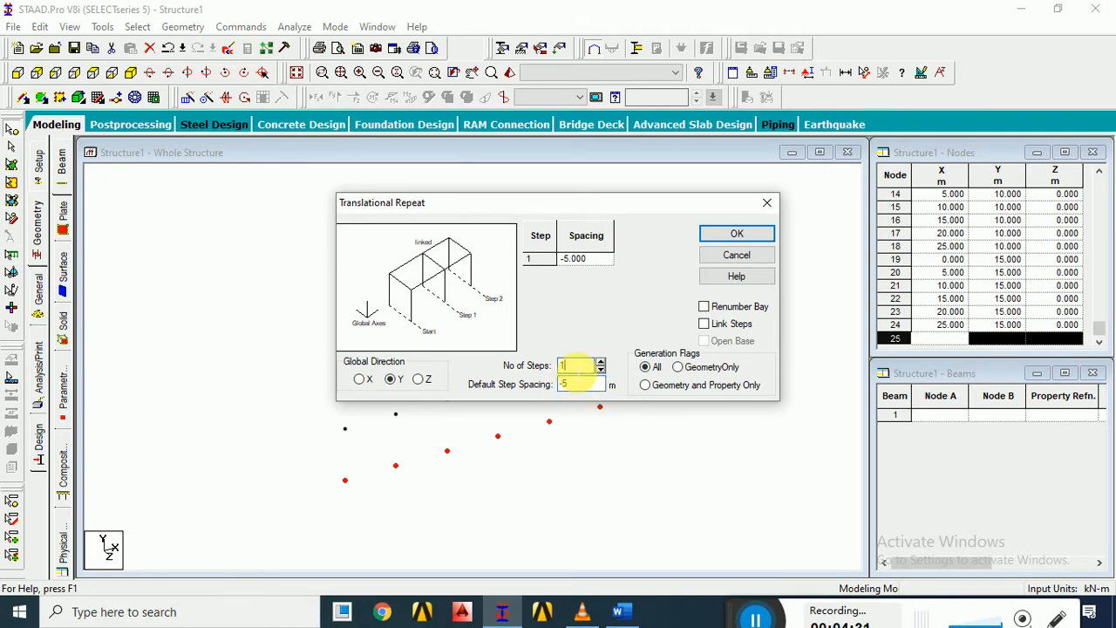
pyautogui.write('2')
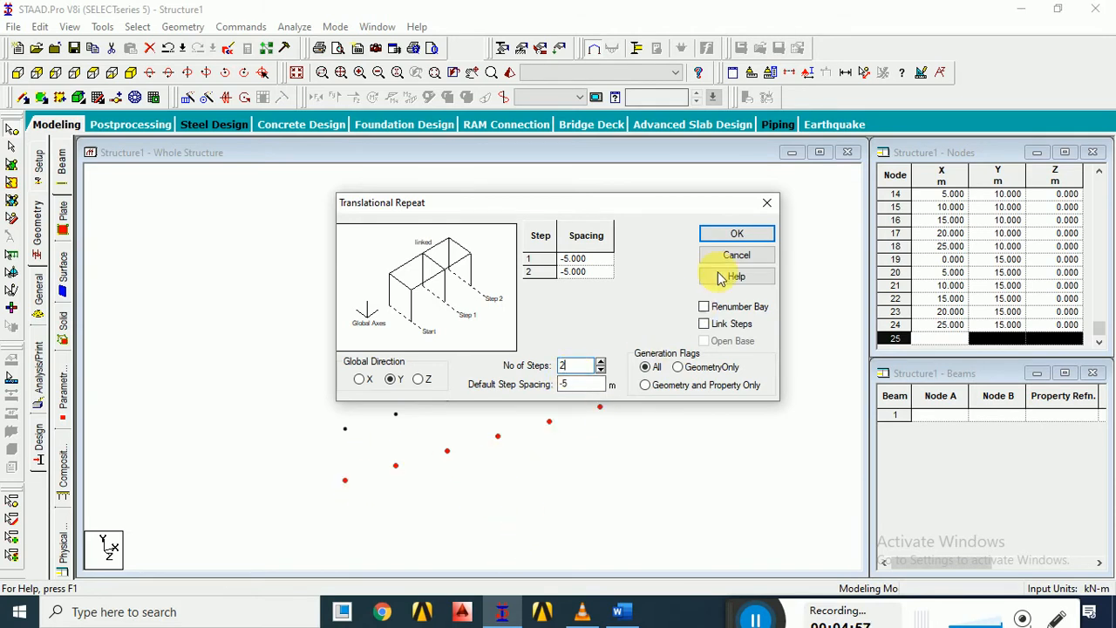
pyautogui.click(736, 235)
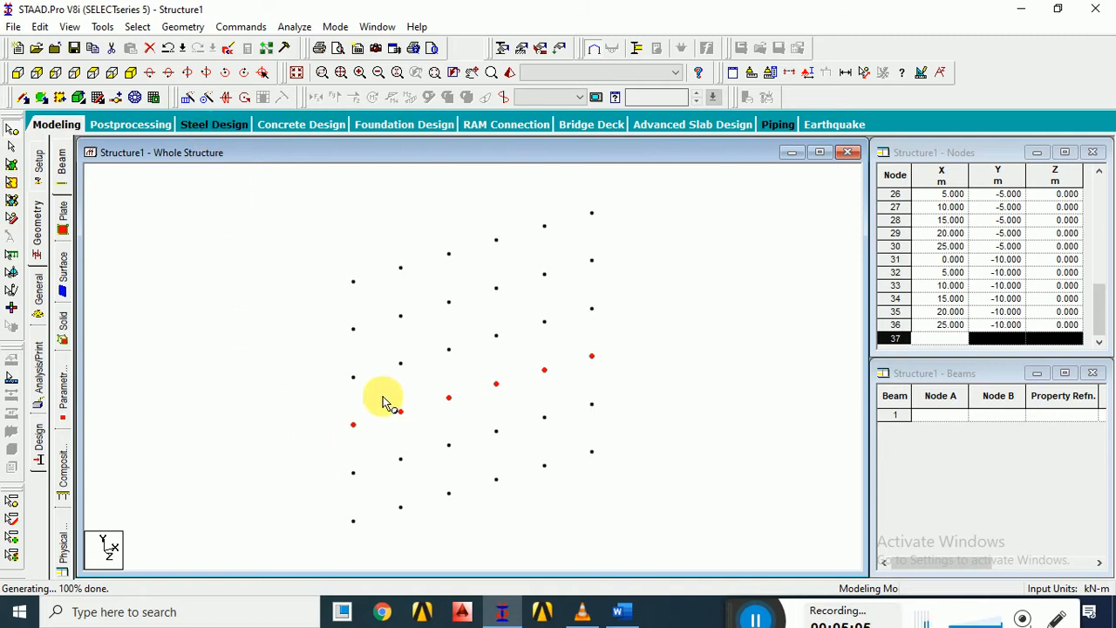
pyautogui.click(413, 368)
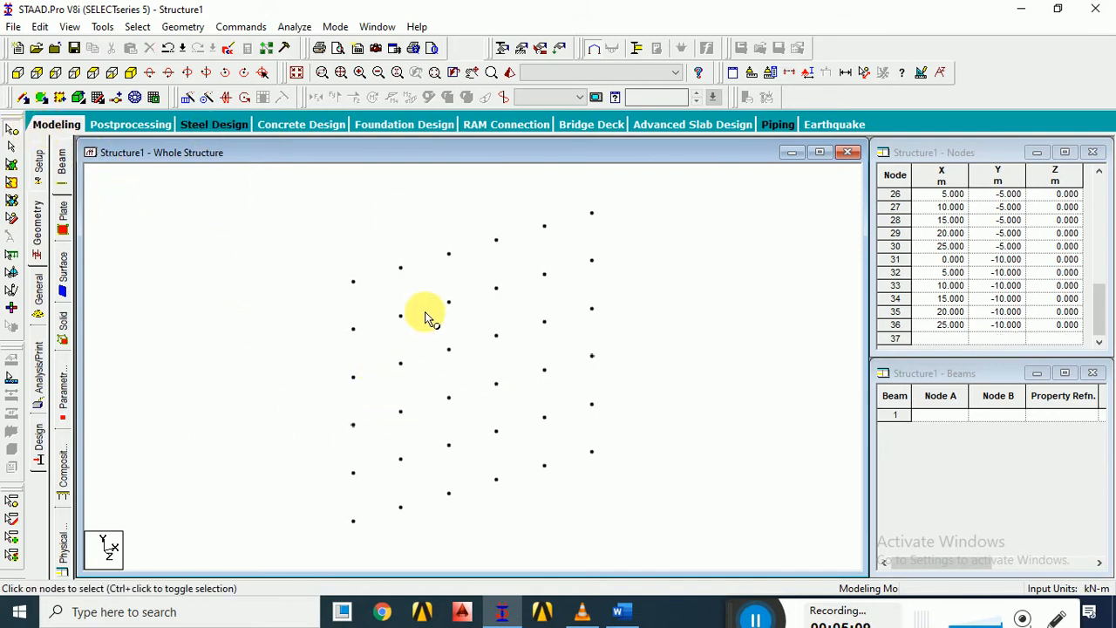
# - Select the six nodes at X 10 and 15 m, Y 5 to 15 m, and repeat them along global Z in 4 steps at 4 m spacing
pyautogui.moveTo(493, 405); pyautogui.dragTo(510, 370)
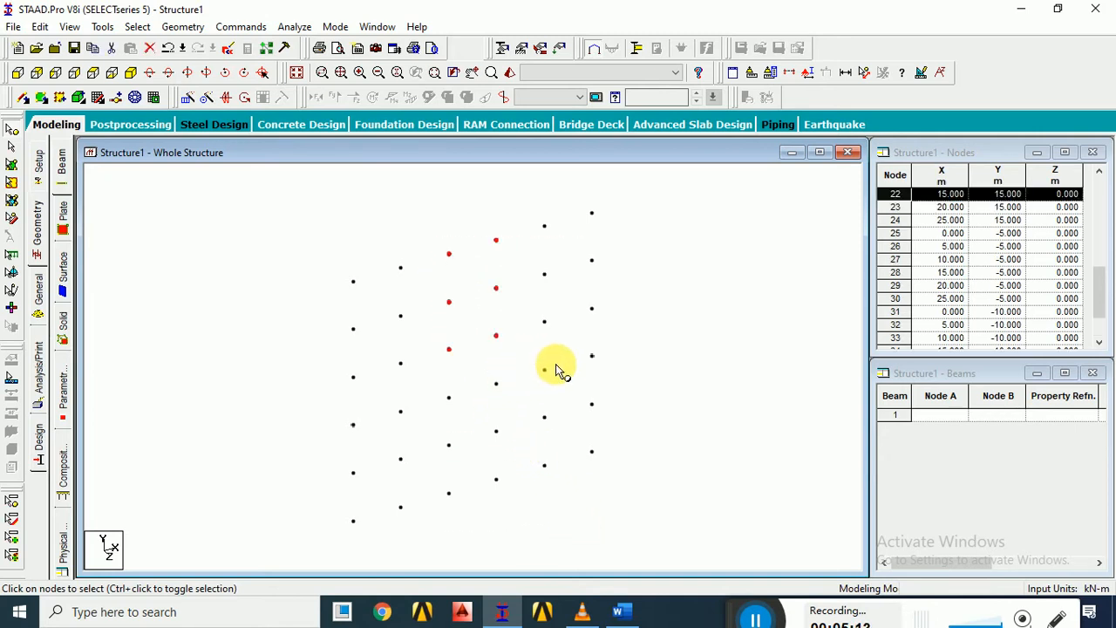
pyautogui.click(186, 98)
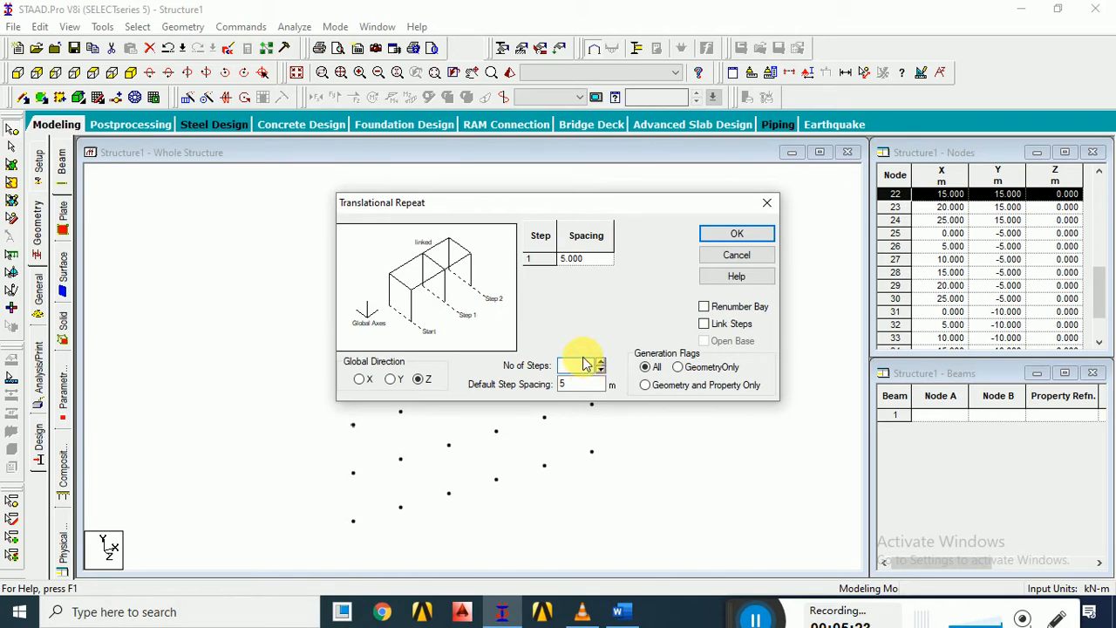
pyautogui.write('4')
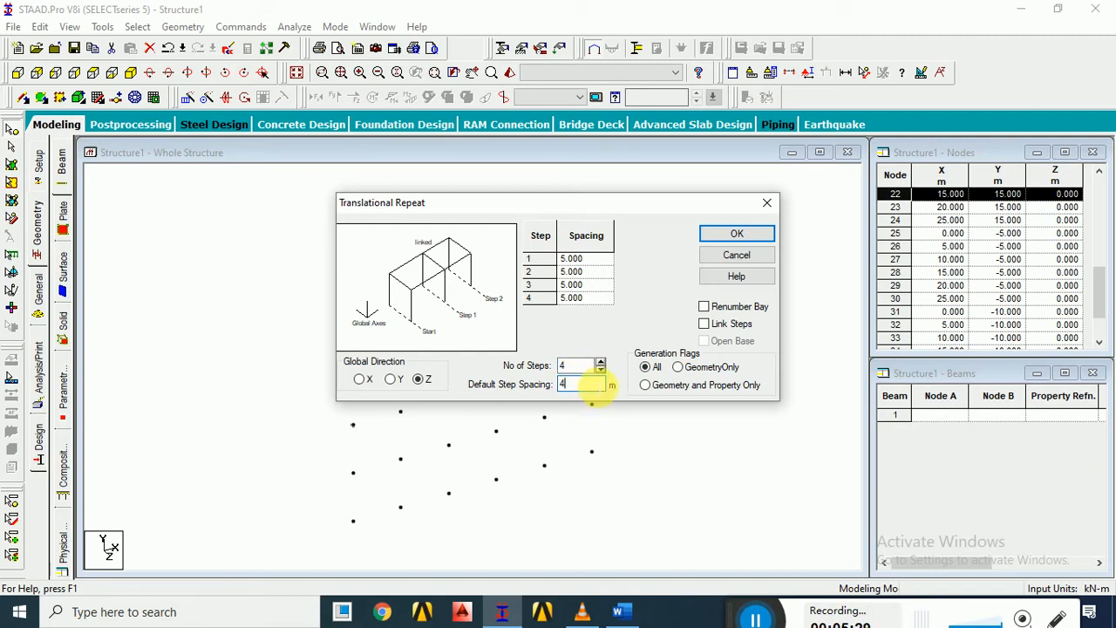
pyautogui.click(621, 308)
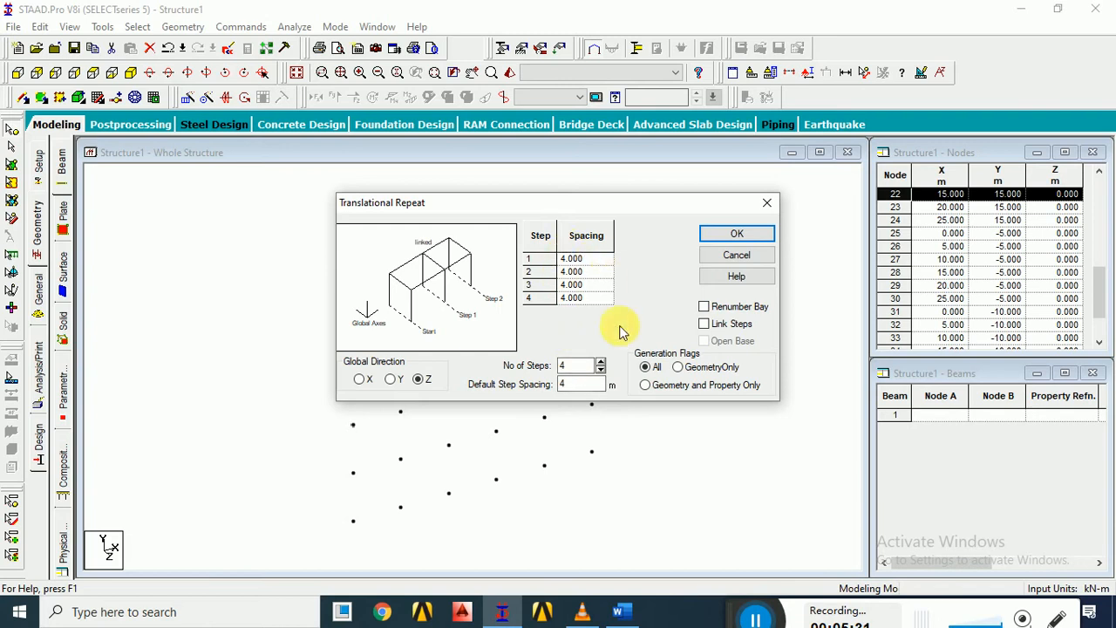
pyautogui.click(715, 235)
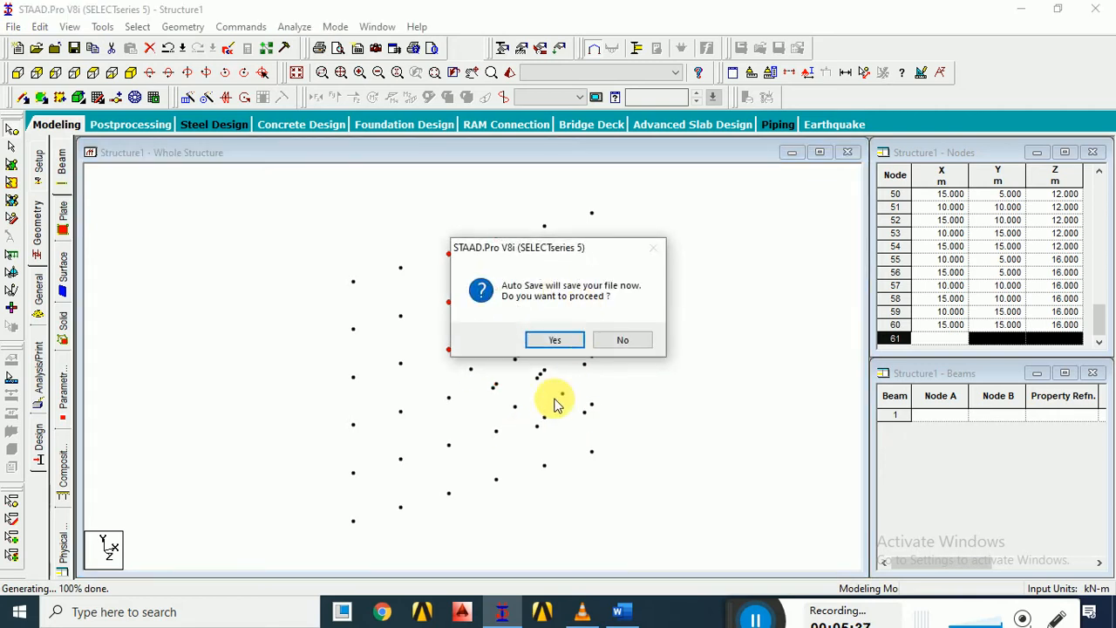
pyautogui.click(554, 340)
pyautogui.click(455, 325)
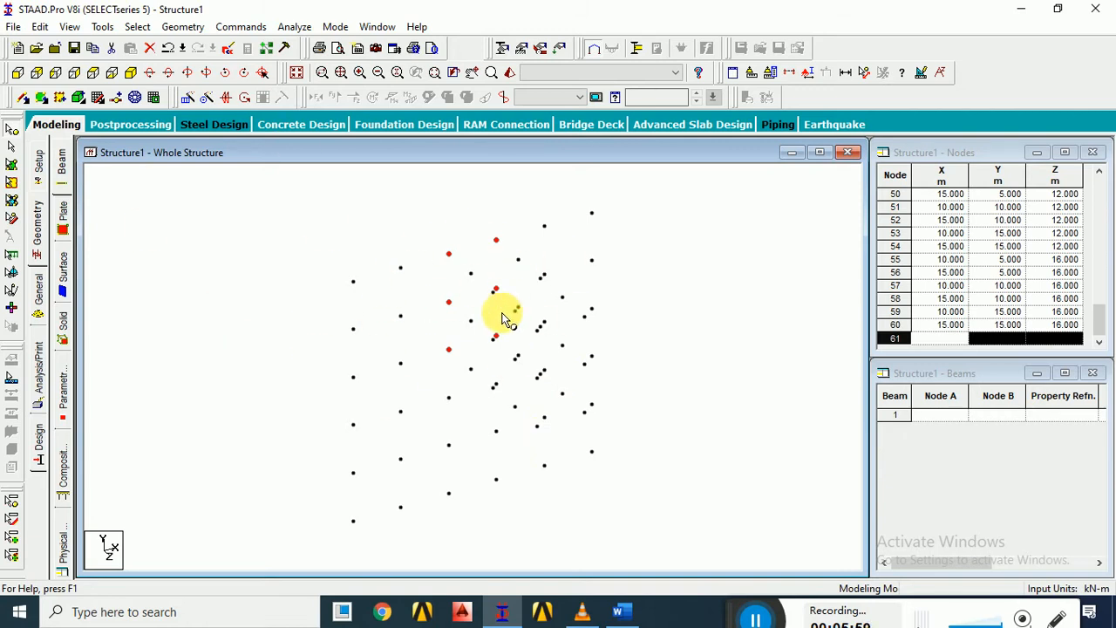
# - Turn on the Node Numbers labels for the whole structure
pyautogui.click(94, 76)
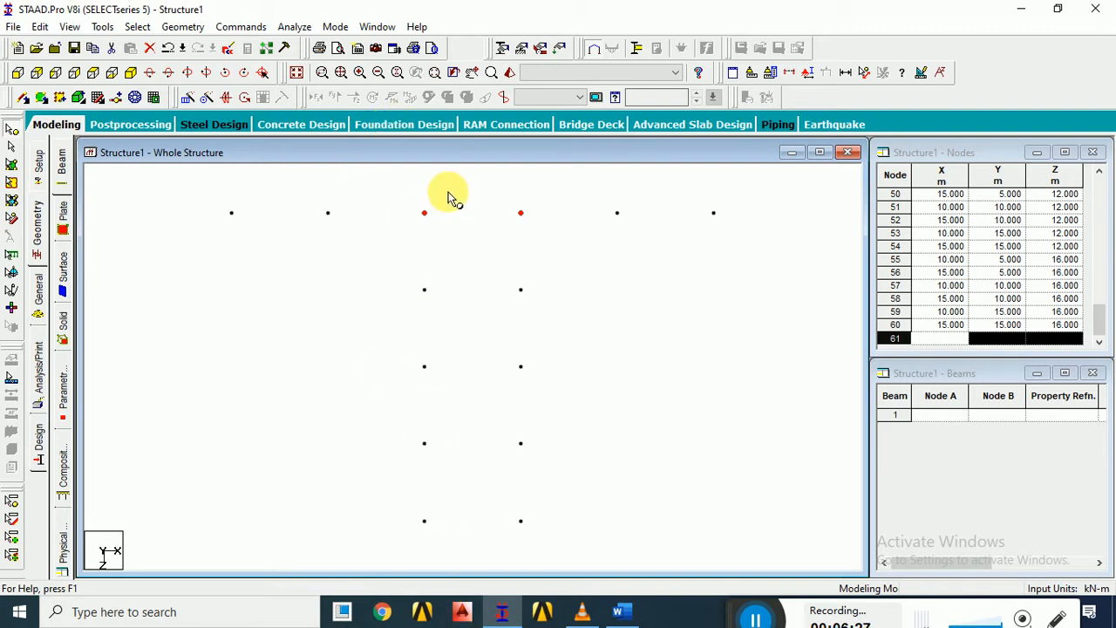
pyautogui.click(425, 218)
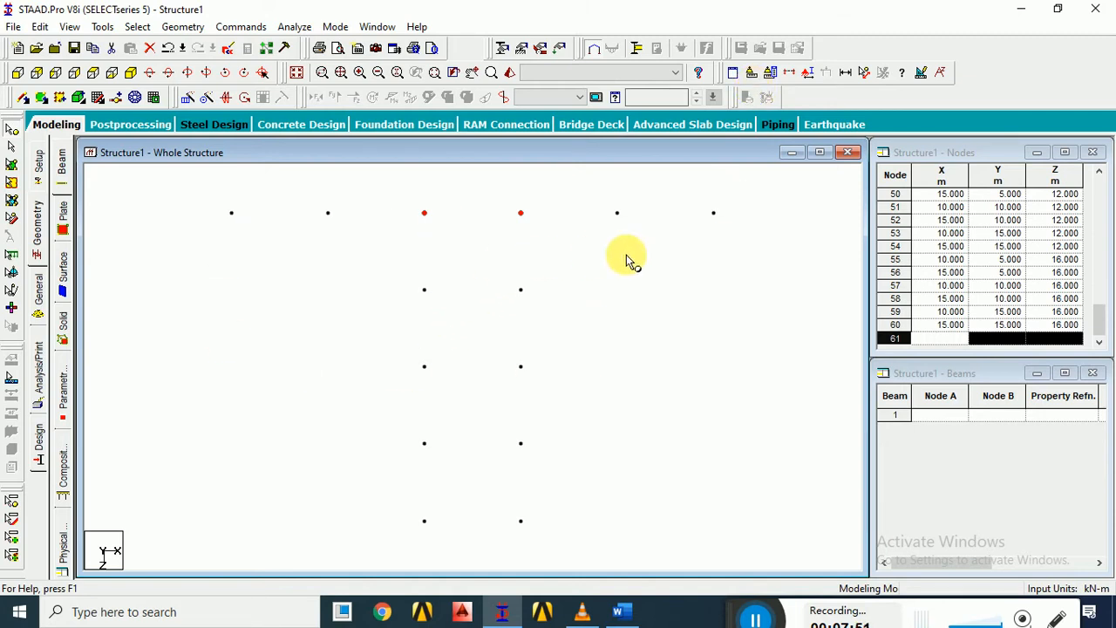
pyautogui.click(808, 82)
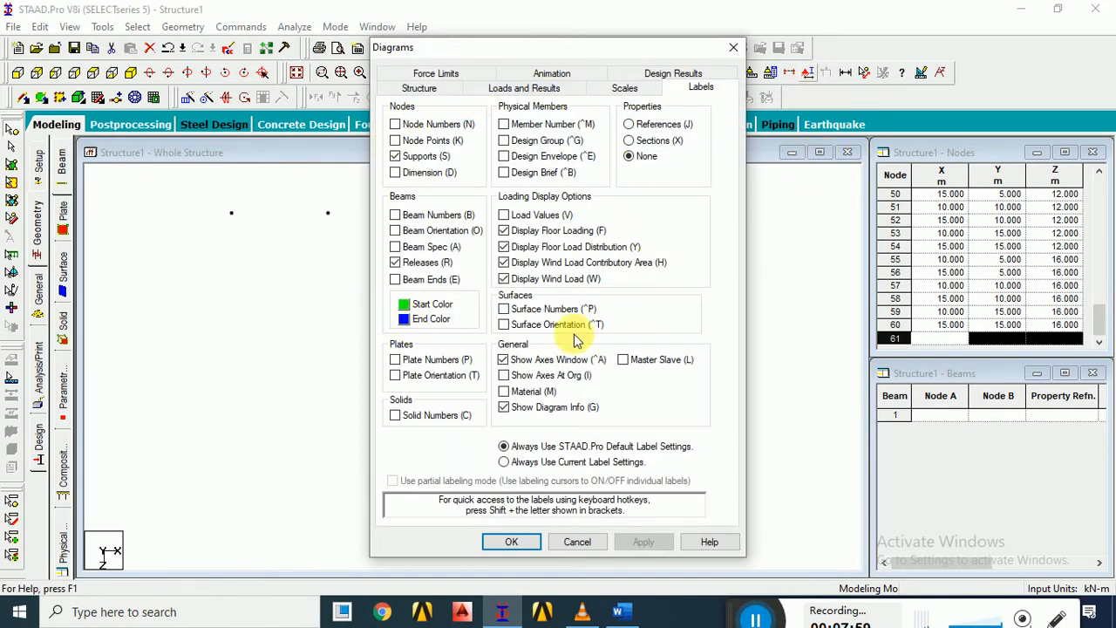
pyautogui.click(396, 125)
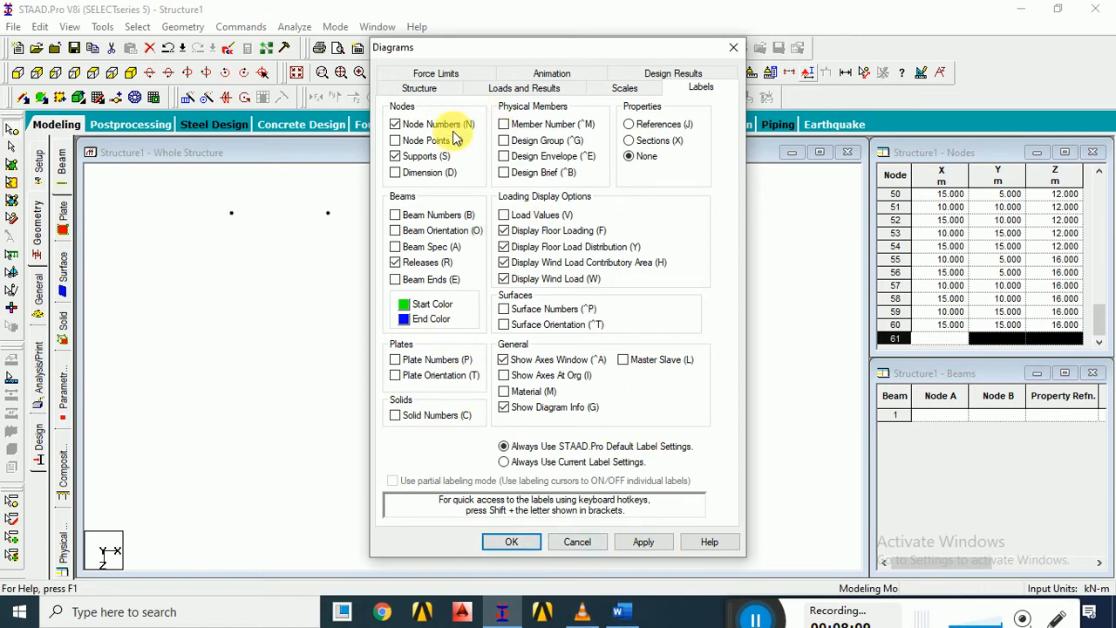
pyautogui.click(511, 541)
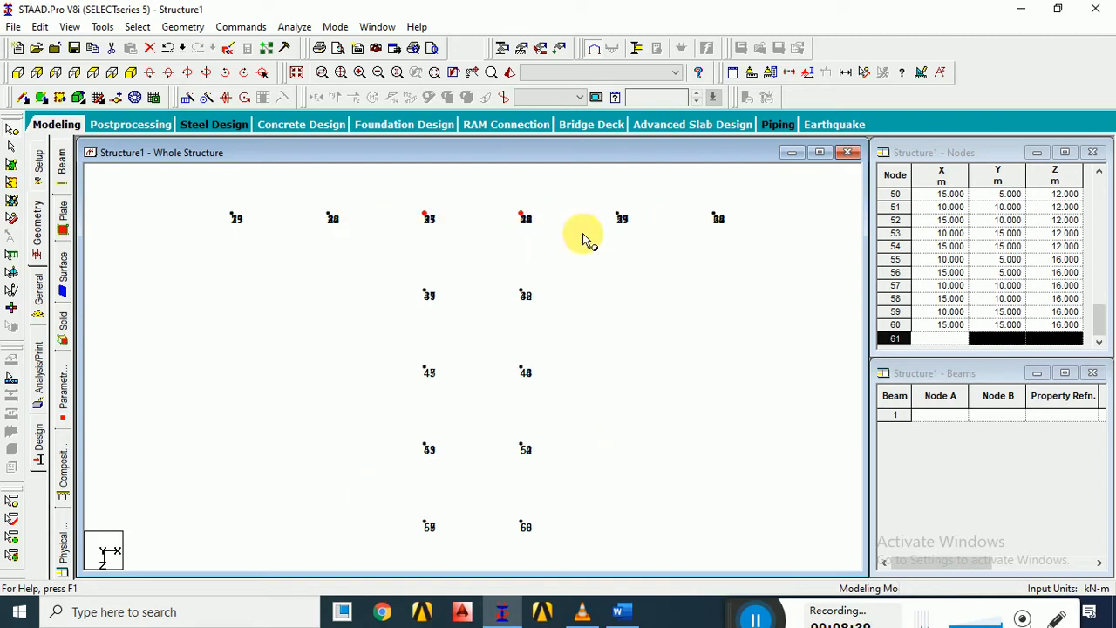
pyautogui.click(523, 218)
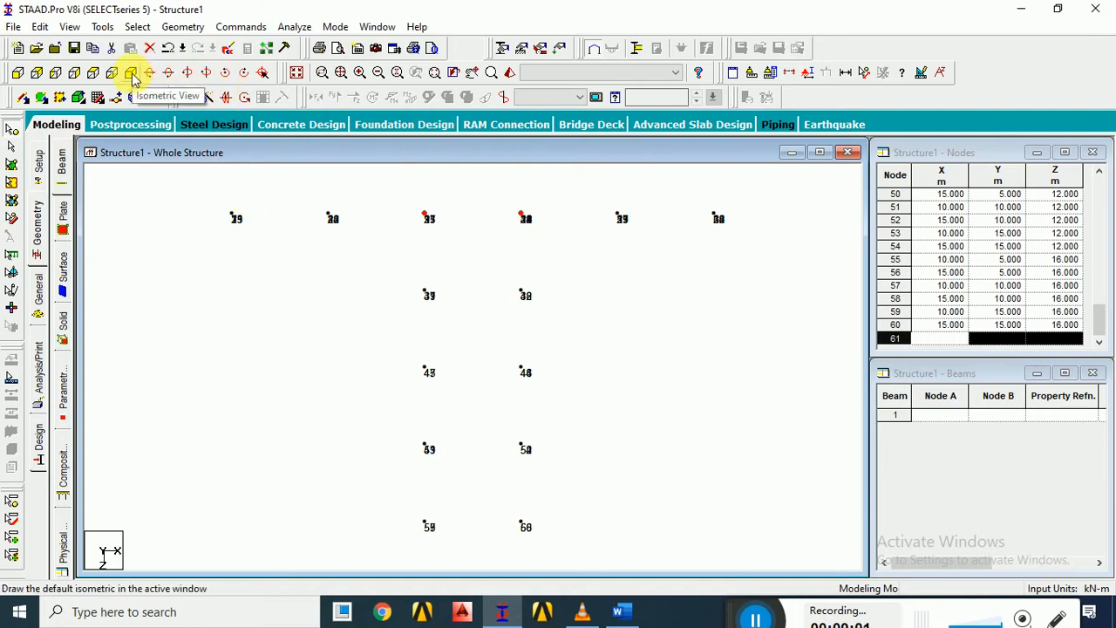
pyautogui.click(131, 74)
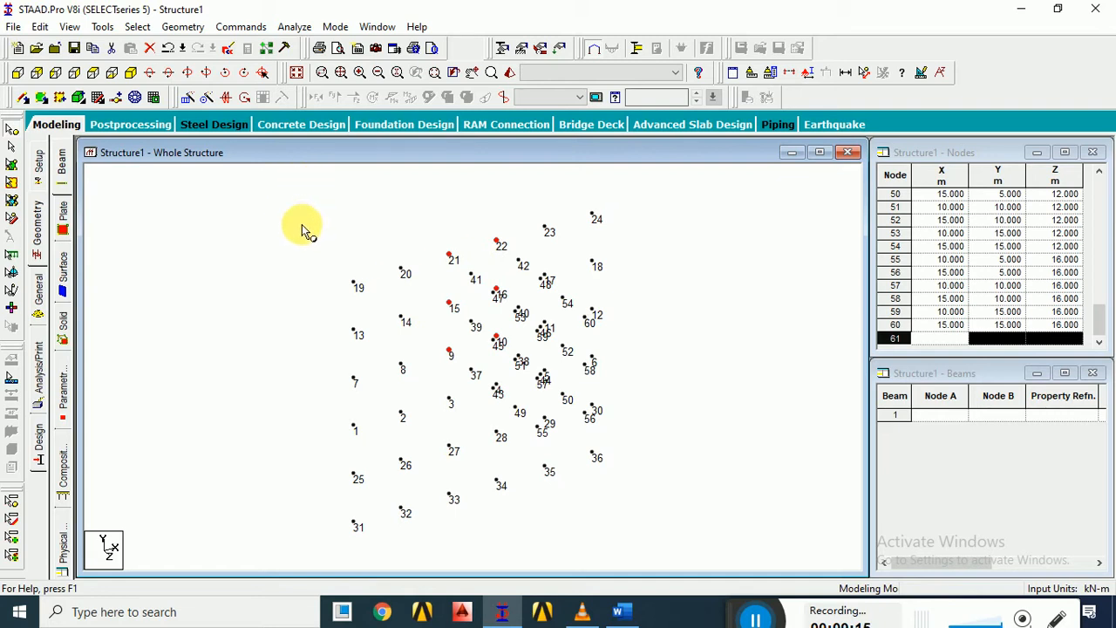
# - Renumber the six selected nodes from 100, sorted by ascending X, Y and Z coordinate and joint number
pyautogui.click(93, 75)
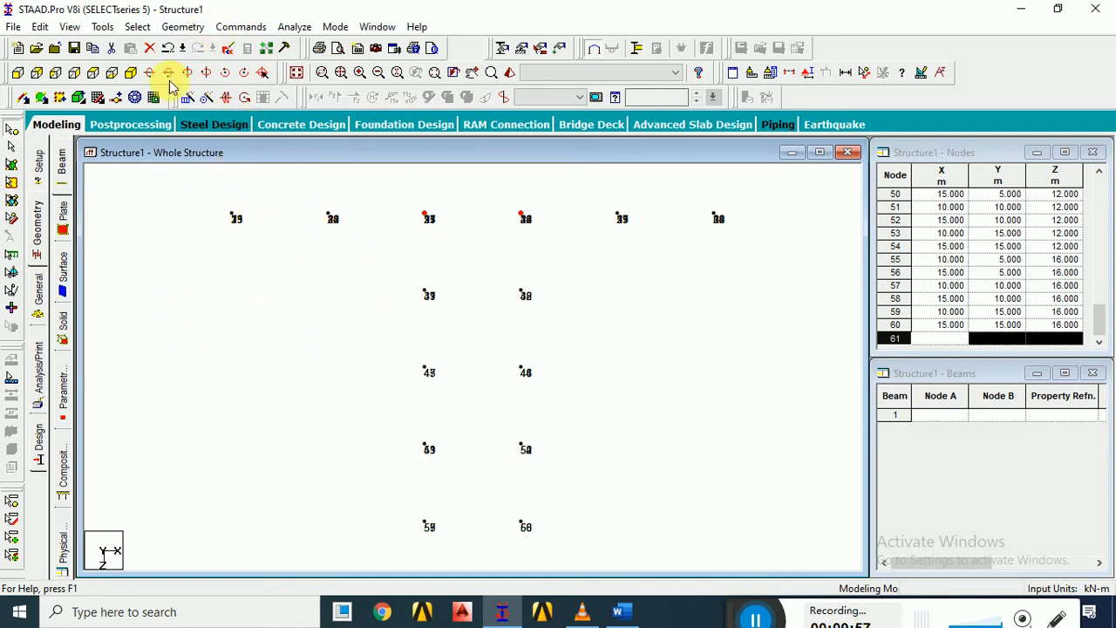
pyautogui.click(182, 27)
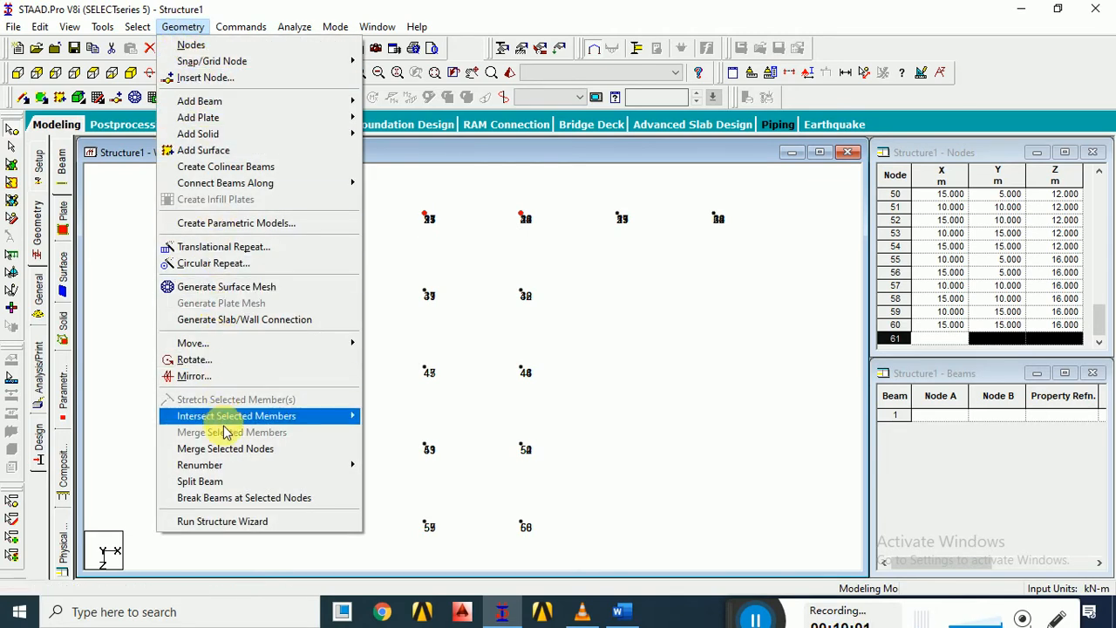
pyautogui.moveTo(221, 466)
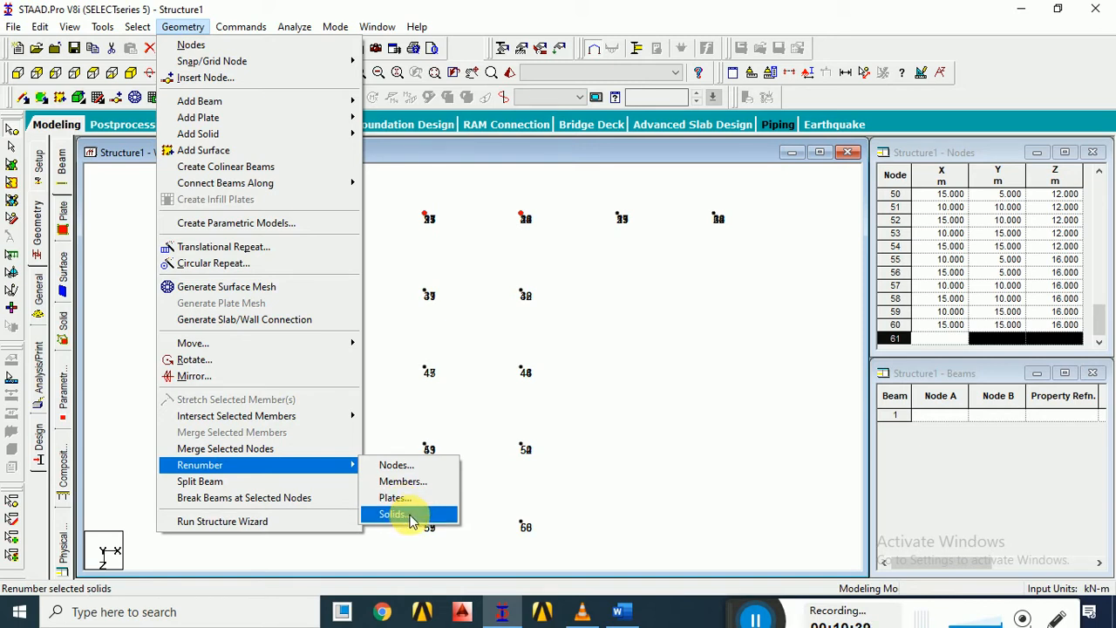
pyautogui.click(403, 467)
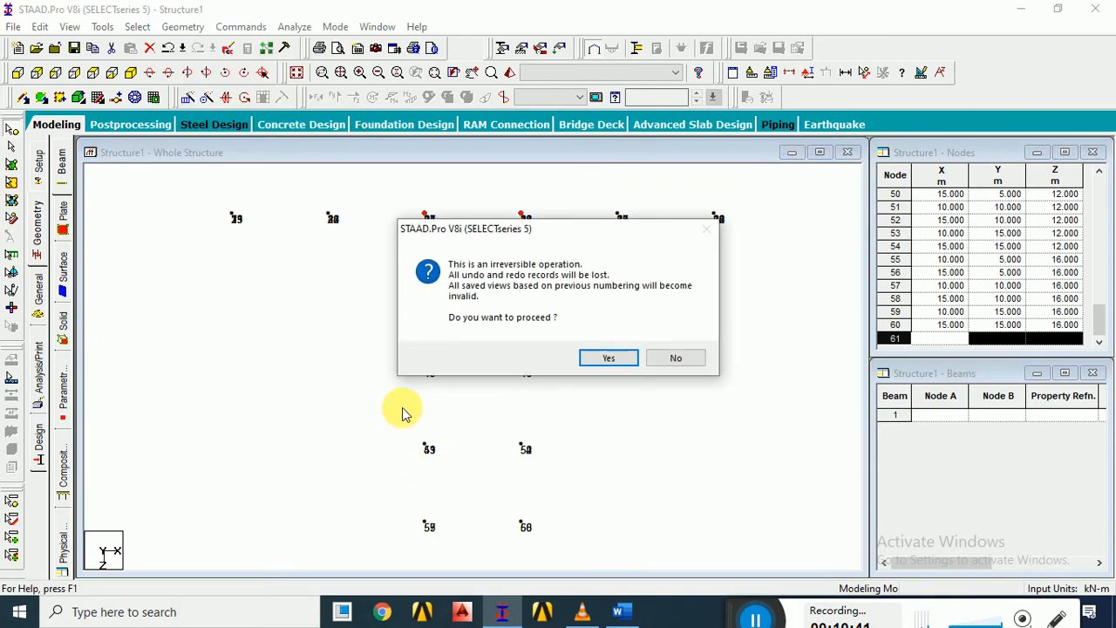
pyautogui.click(607, 357)
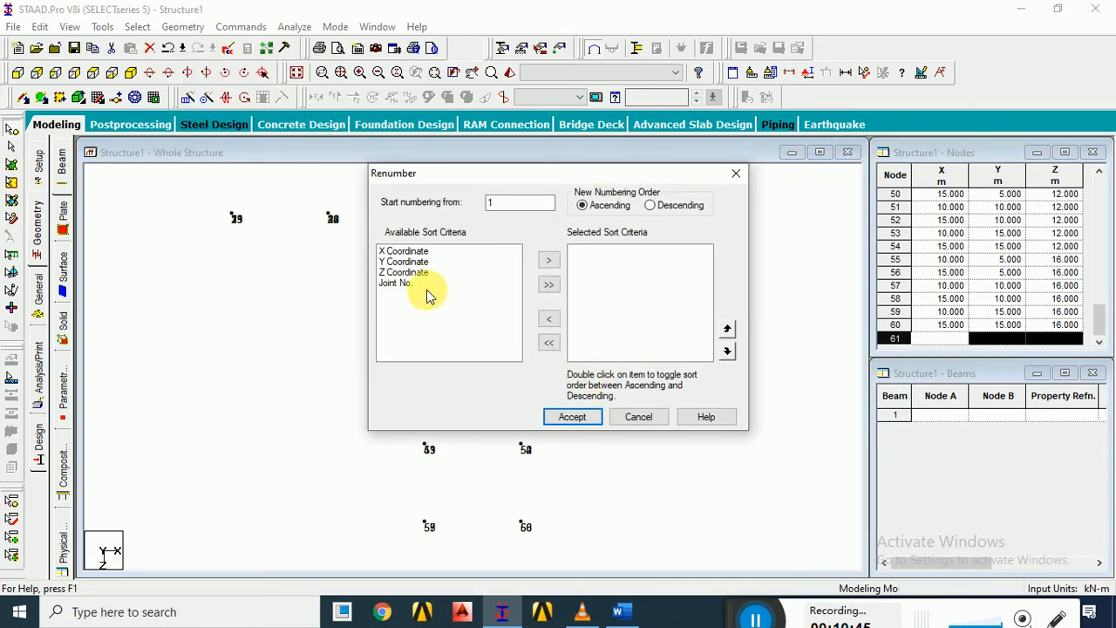
pyautogui.moveTo(515, 179); pyautogui.dragTo(693, 178)
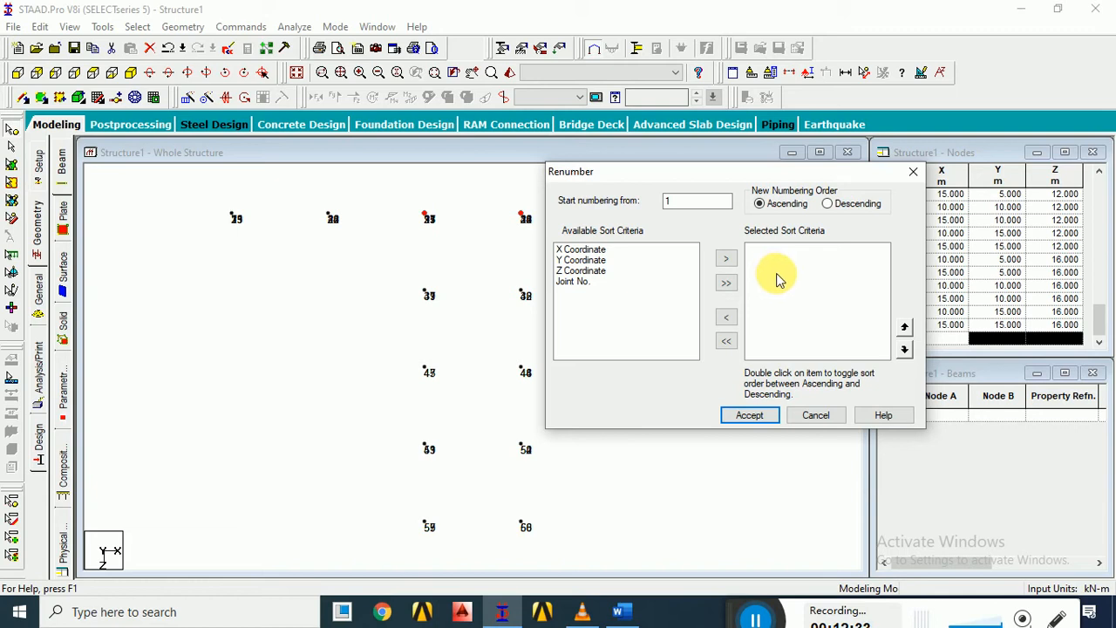
pyautogui.click(726, 284)
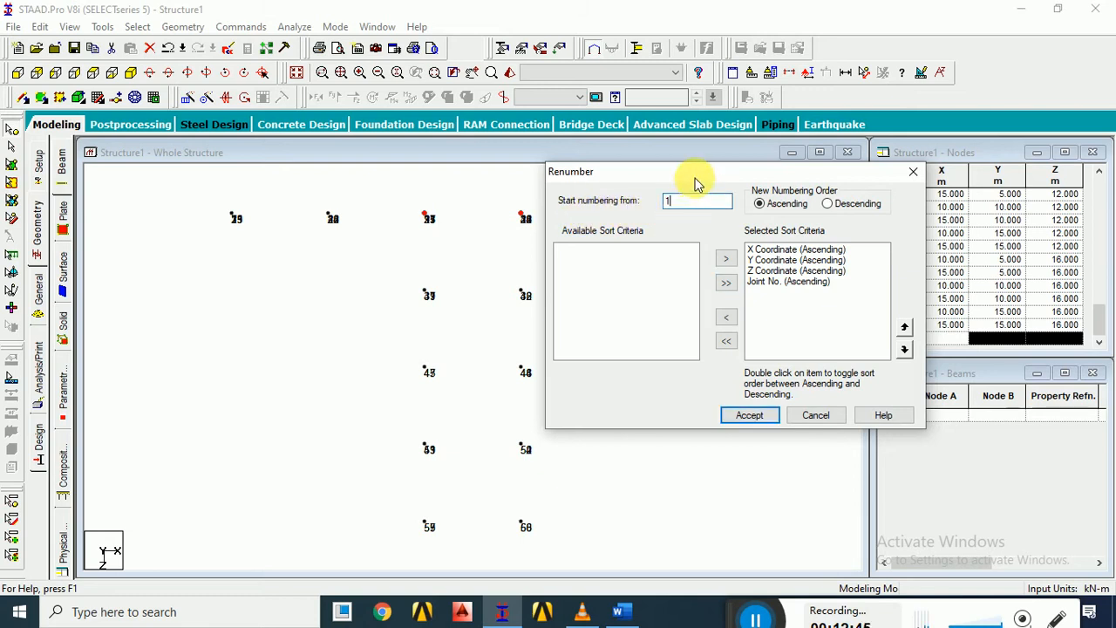
pyautogui.moveTo(693, 177); pyautogui.dragTo(601, 196)
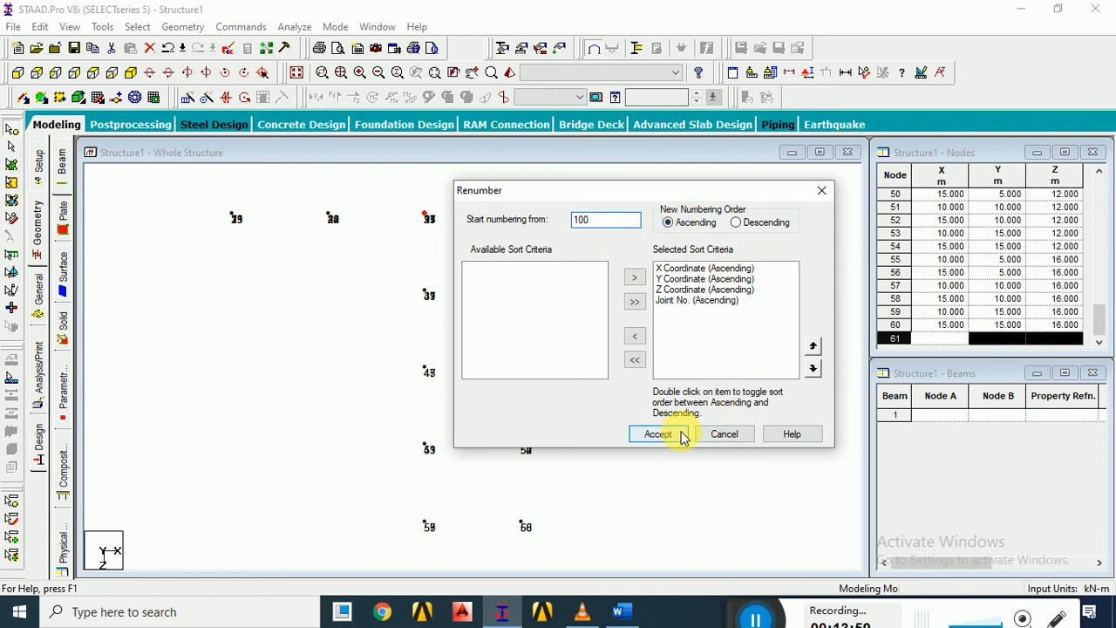
pyautogui.click(658, 434)
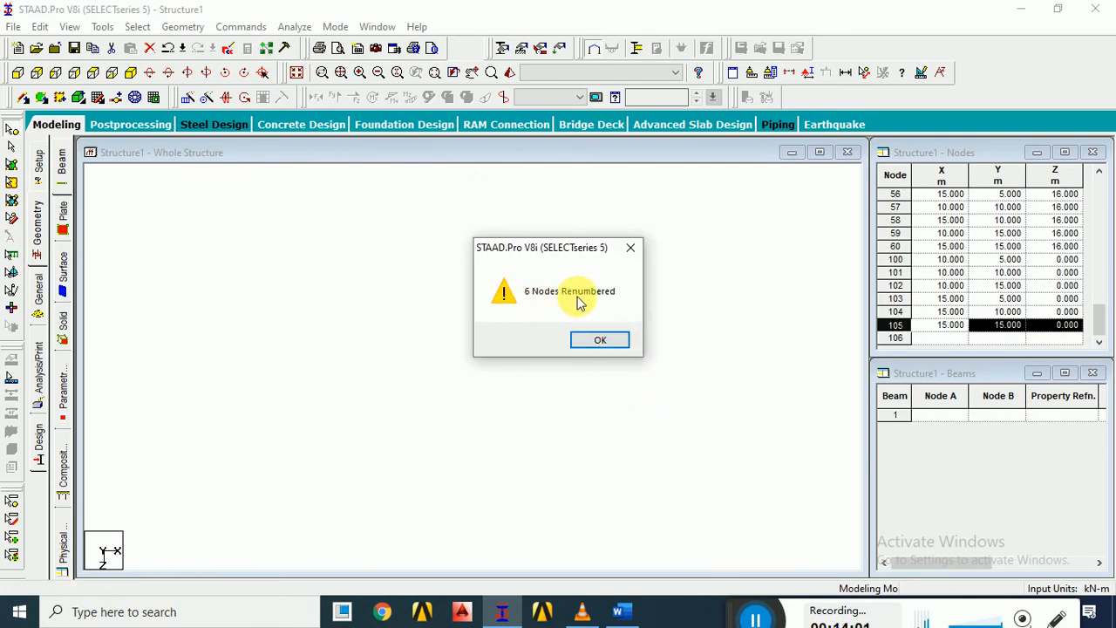
pyautogui.click(608, 345)
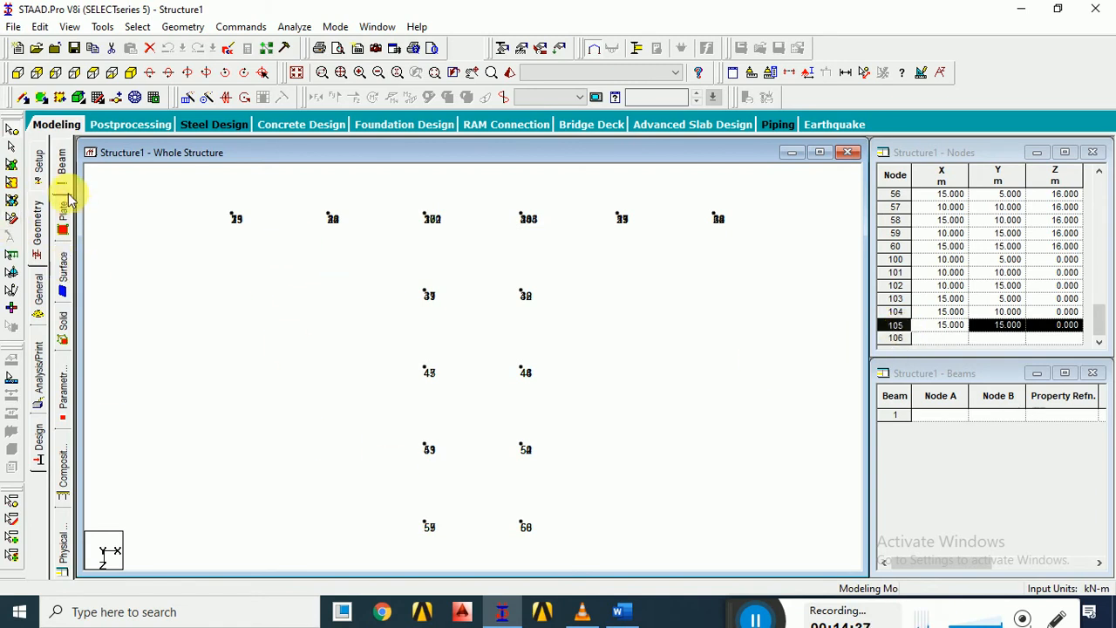
# - Select all nodes in the structure and renumber them from 1000, sorted by ascending X, Y and Z coordinate and joint number
pyautogui.click(14, 129)
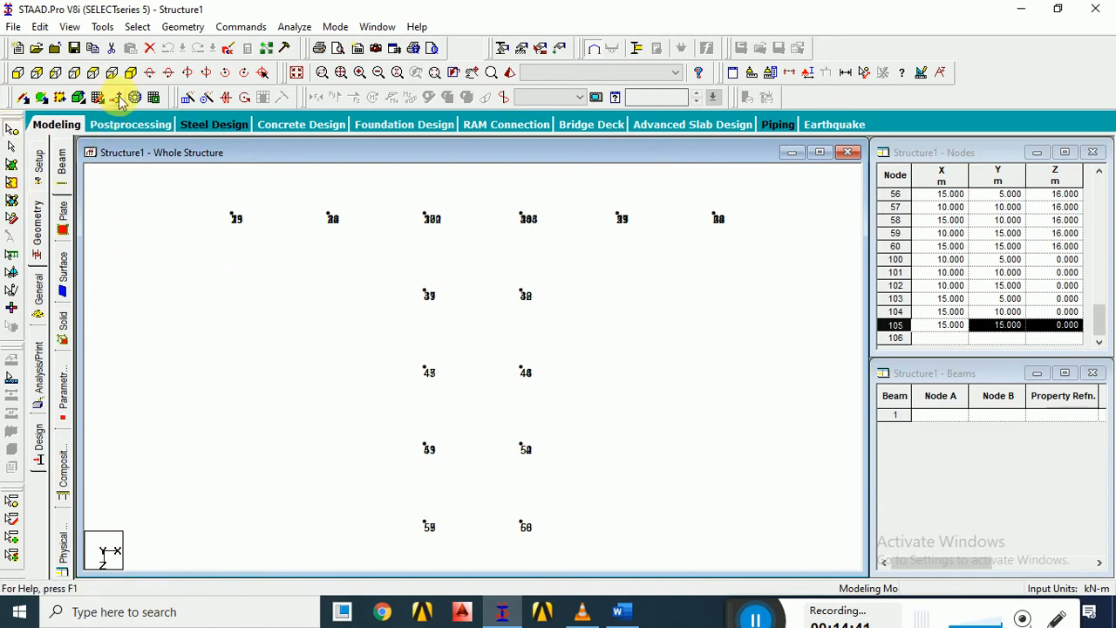
pyautogui.click(114, 72)
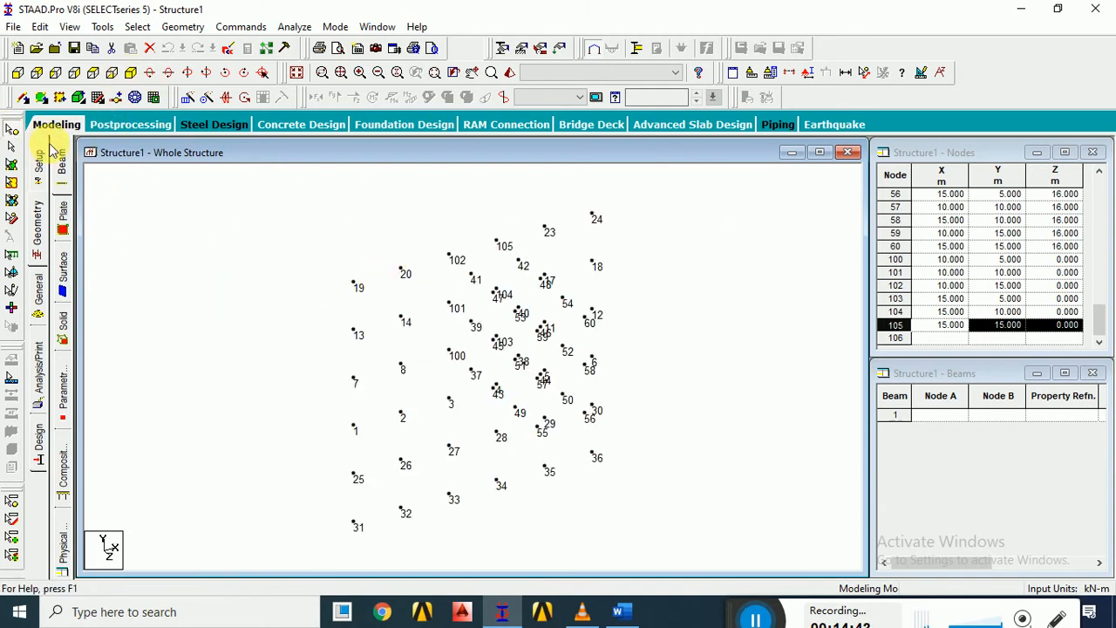
pyautogui.click(13, 129)
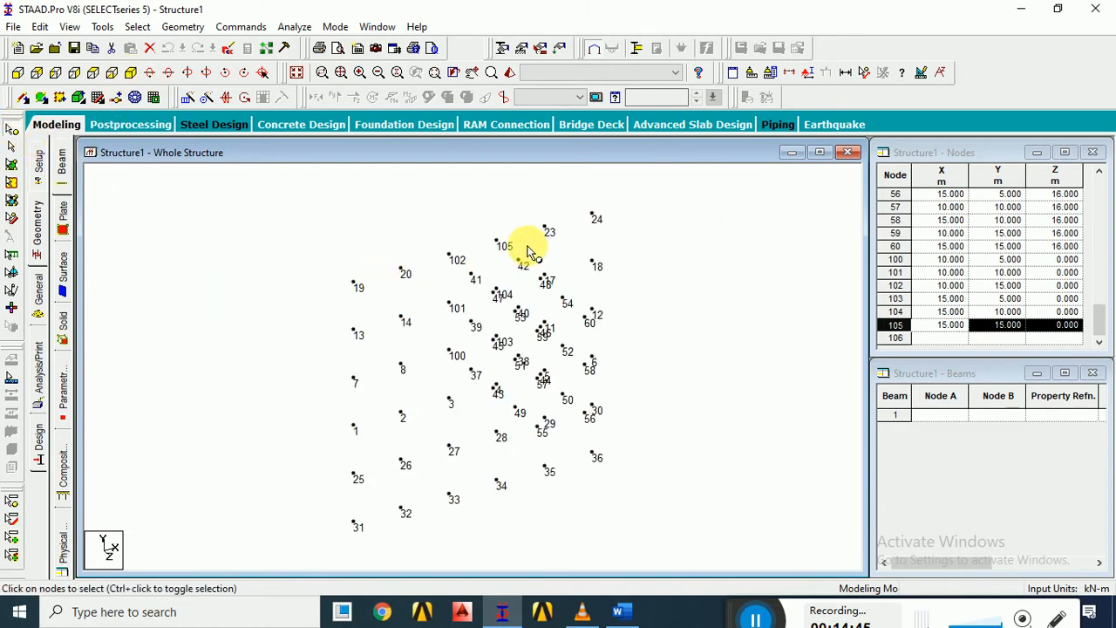
pyautogui.hotkey('ctrl', 'a')
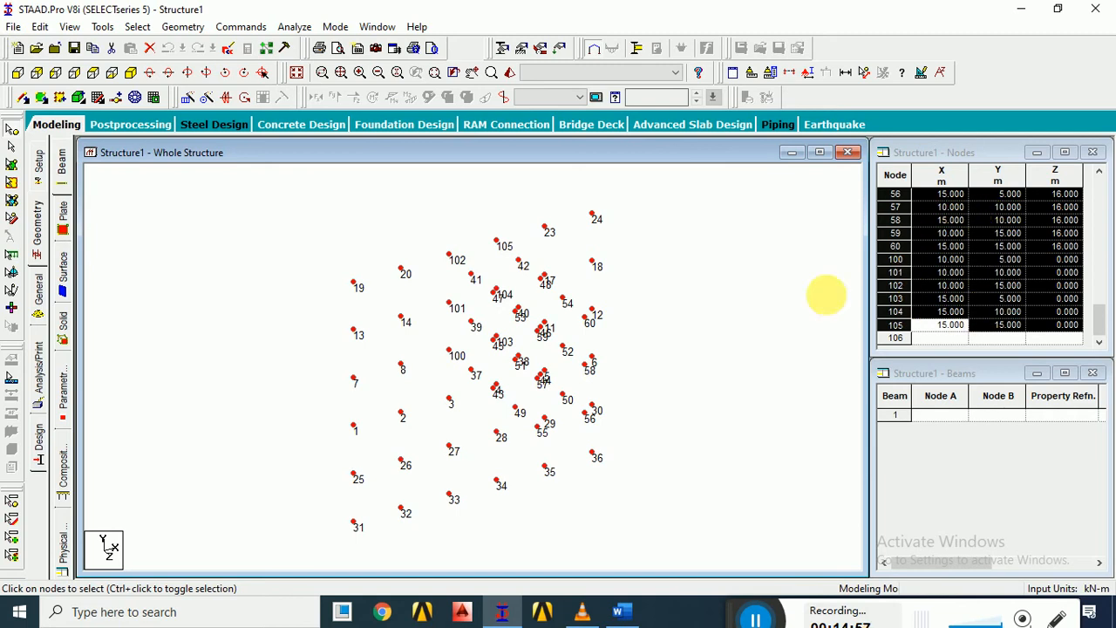
pyautogui.scroll(5, 926, 319)
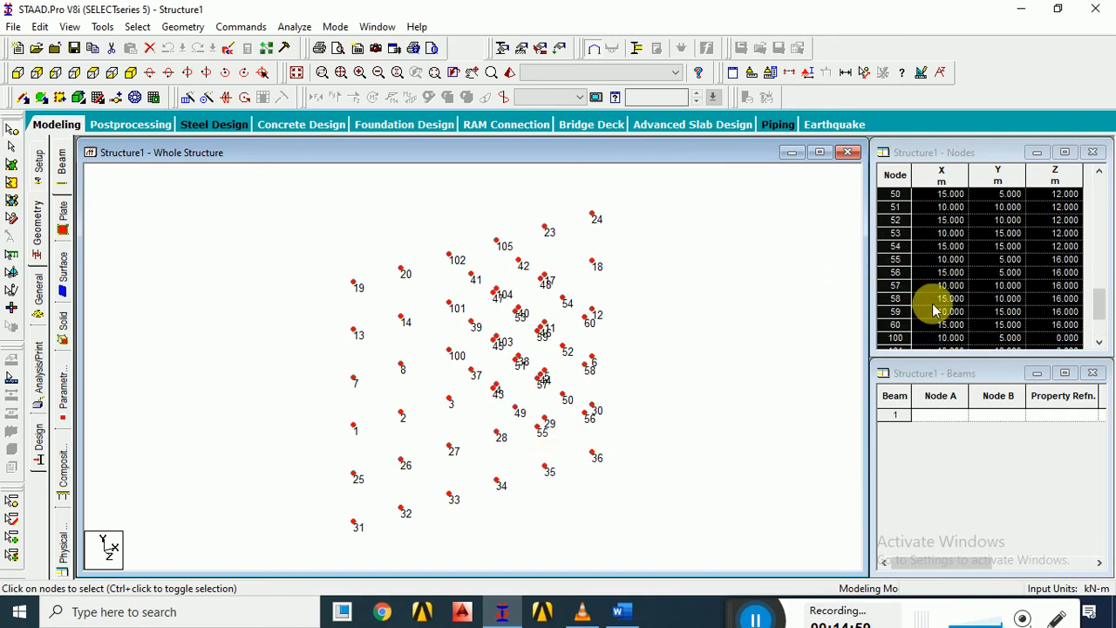
pyautogui.scroll(13, 915, 325)
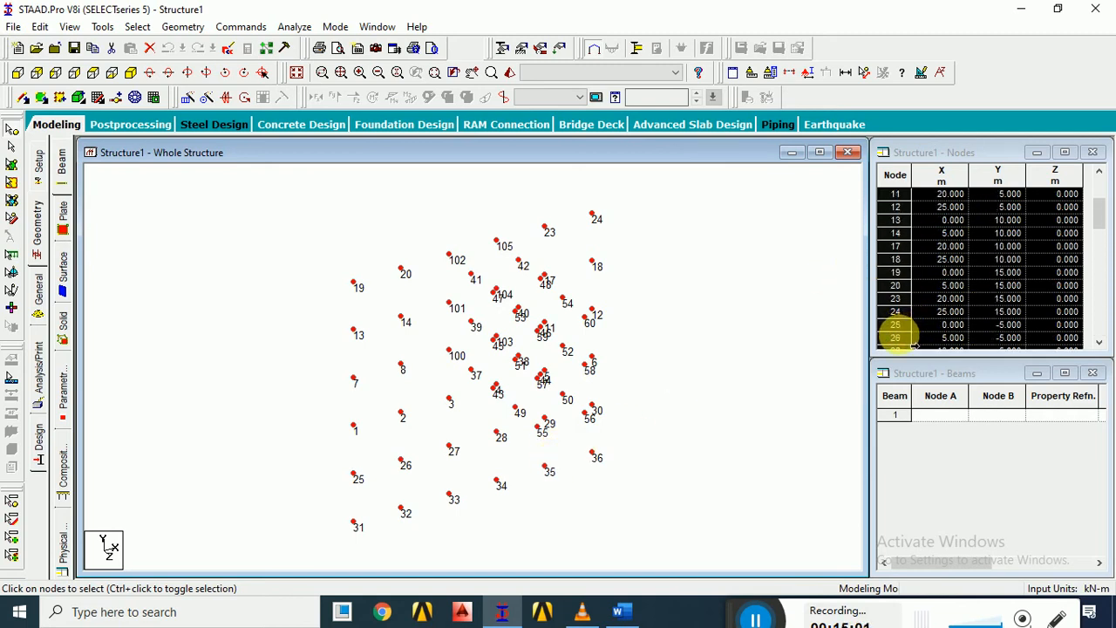
pyautogui.scroll(-14, 897, 338)
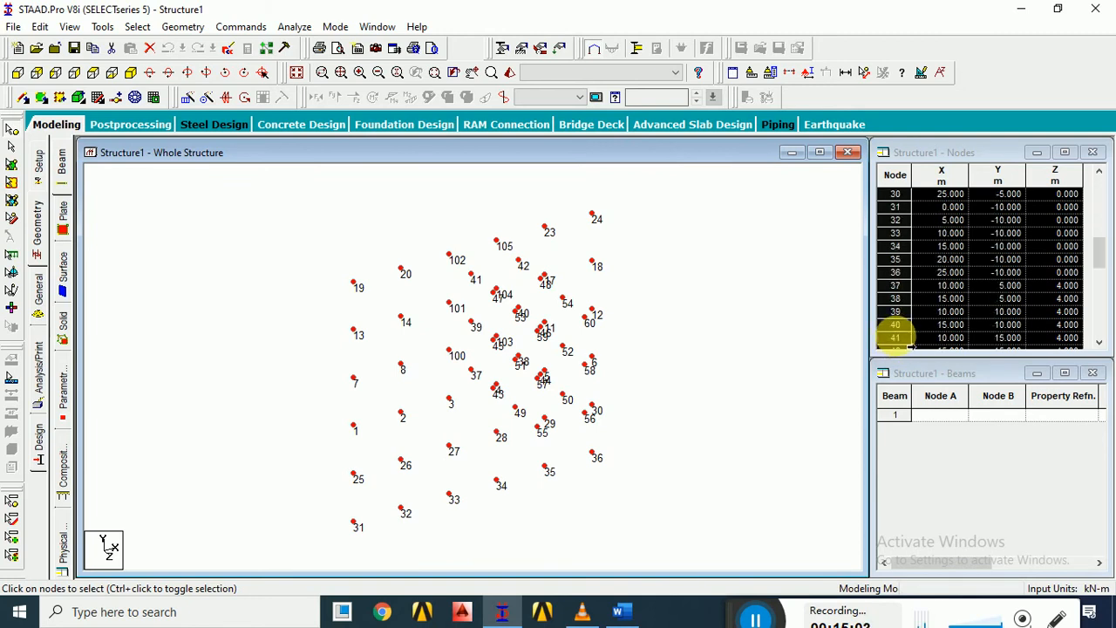
pyautogui.scroll(-2, 896, 338)
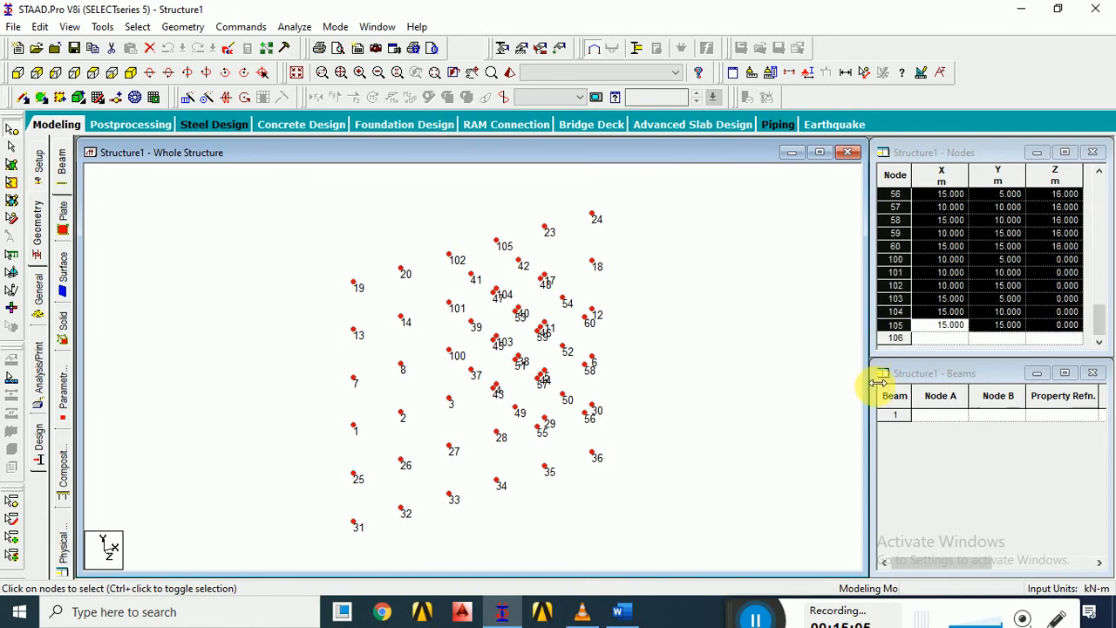
pyautogui.click(183, 26)
pyautogui.moveTo(243, 467)
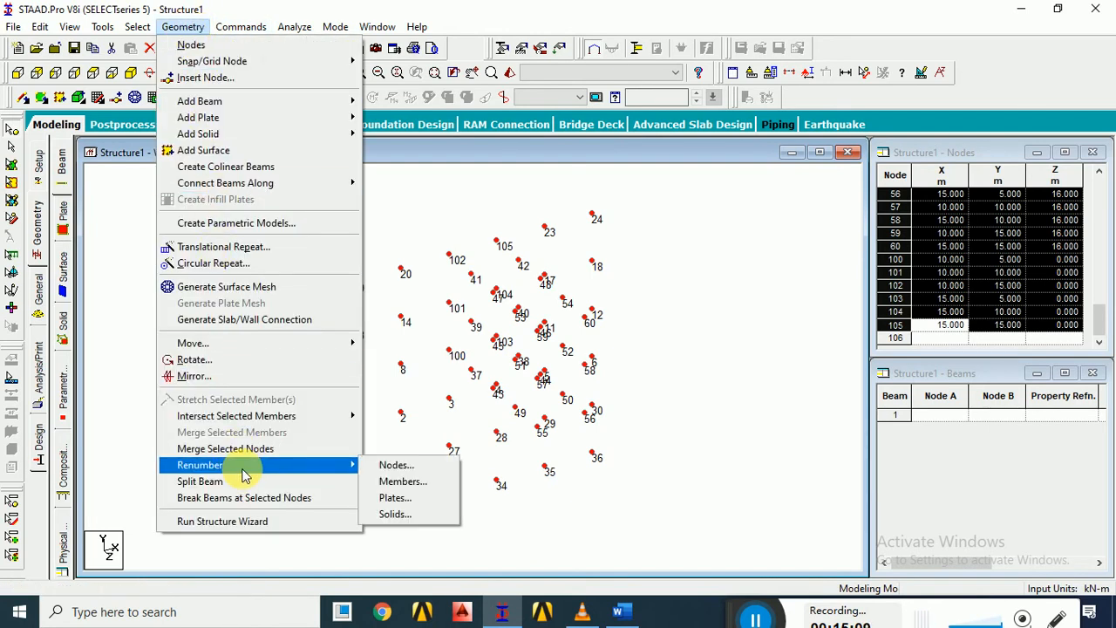
pyautogui.click(380, 466)
pyautogui.click(596, 365)
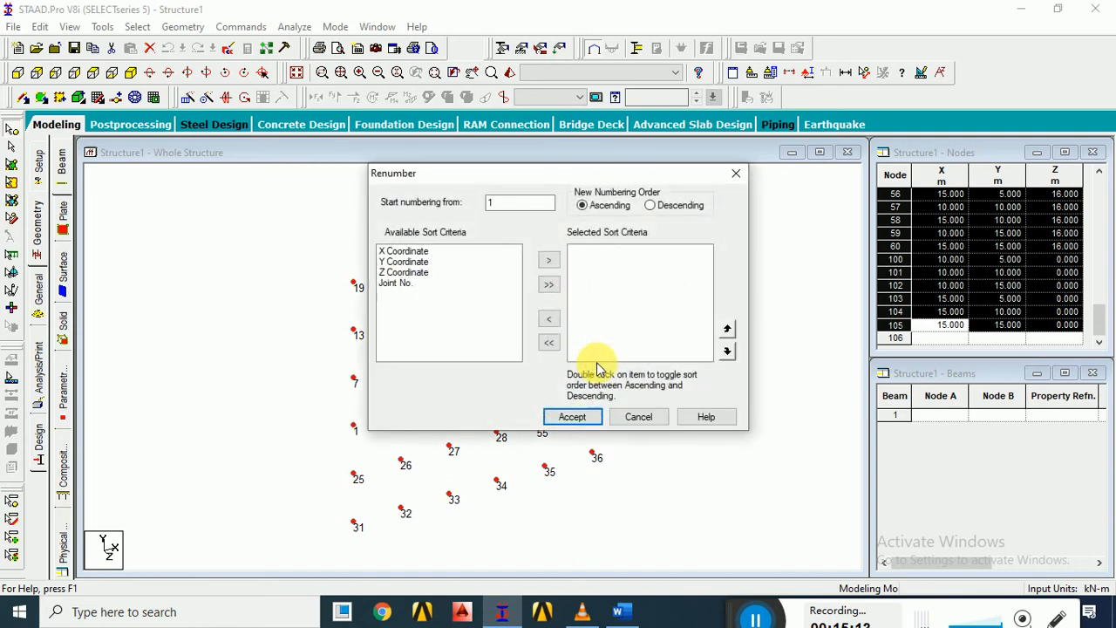
pyautogui.click(549, 285)
pyautogui.click(520, 204)
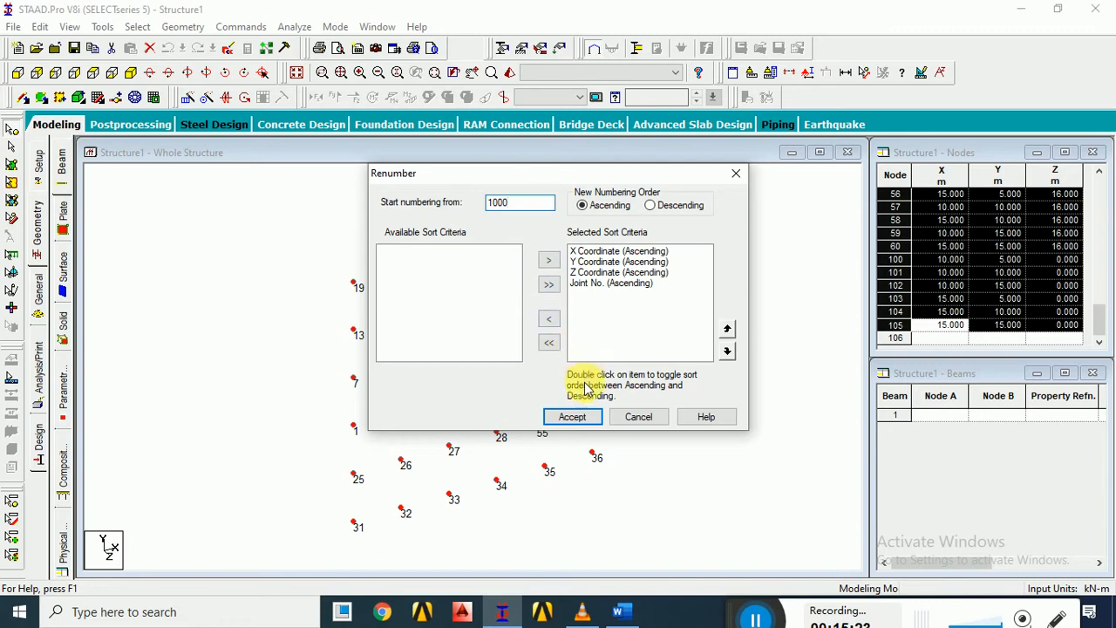
pyautogui.click(575, 416)
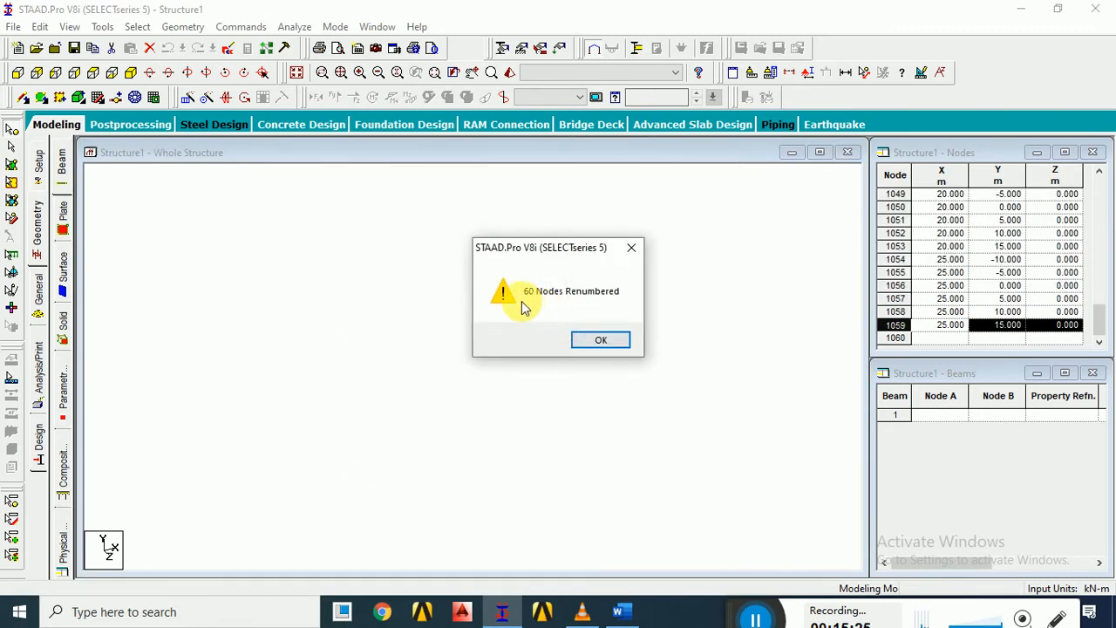
# - Accept the auto save and check the numbering of all nodes in the plan and isometric views
pyautogui.click(603, 340)
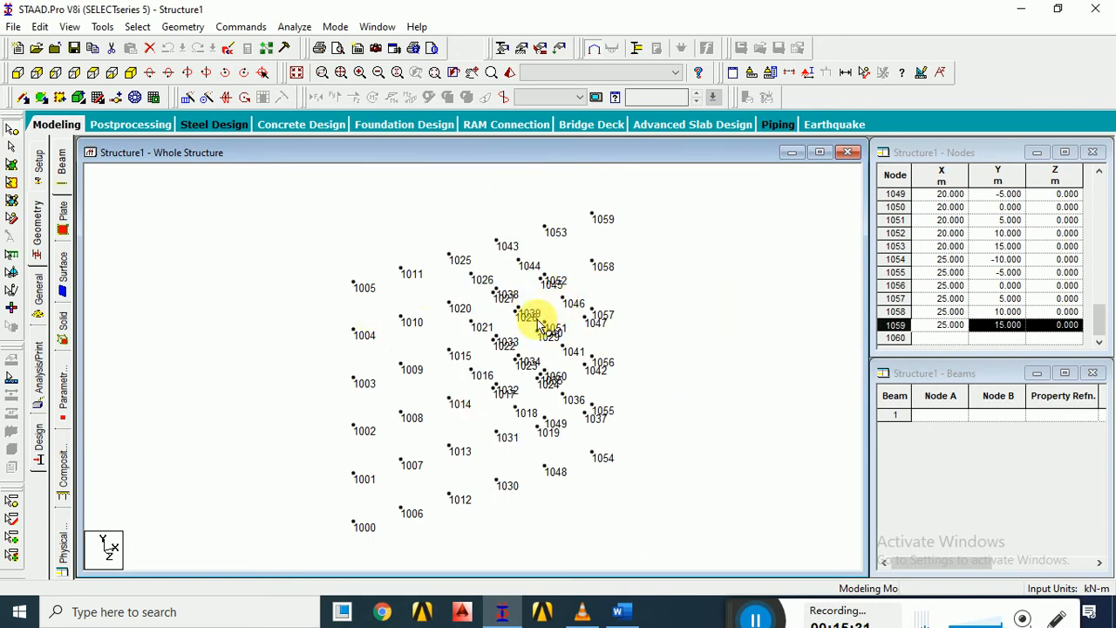
pyautogui.click(76, 75)
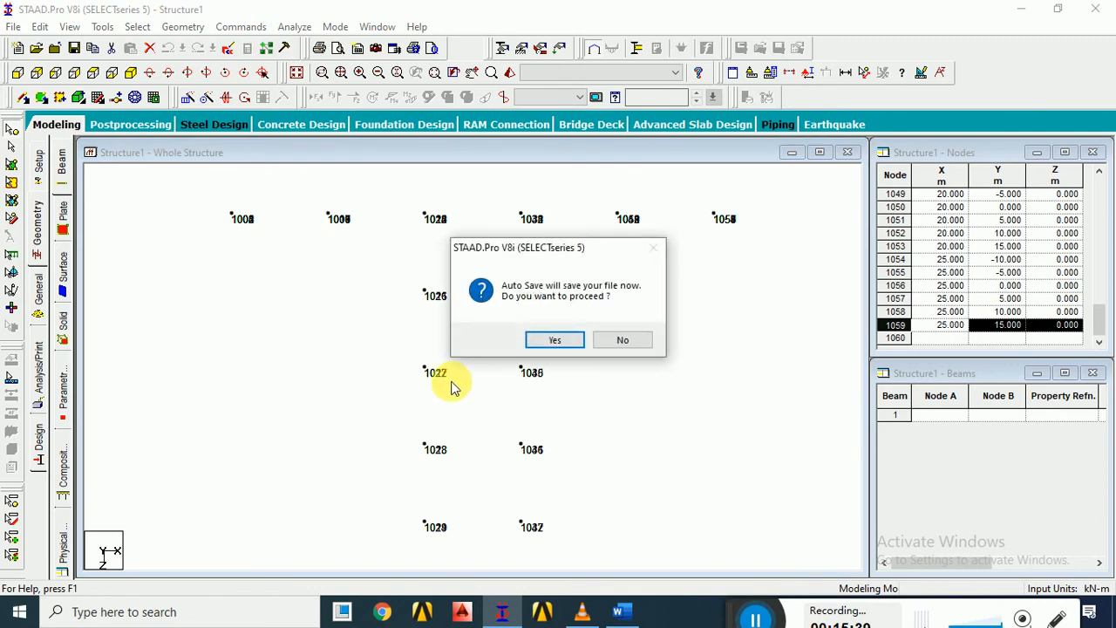
pyautogui.click(555, 339)
pyautogui.click(432, 323)
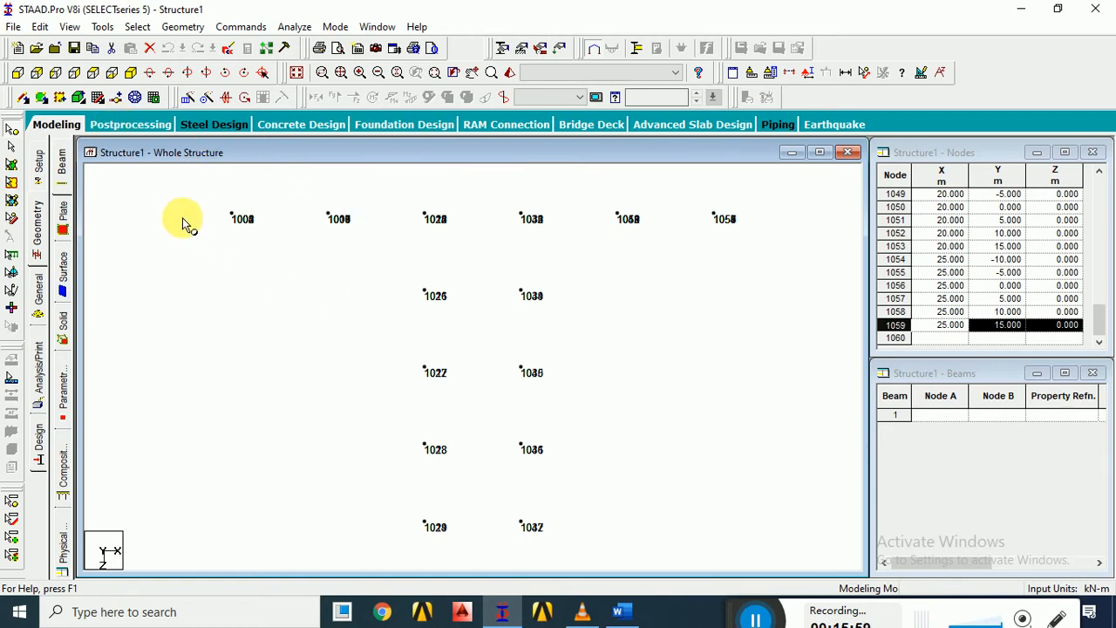
pyautogui.click(12, 132)
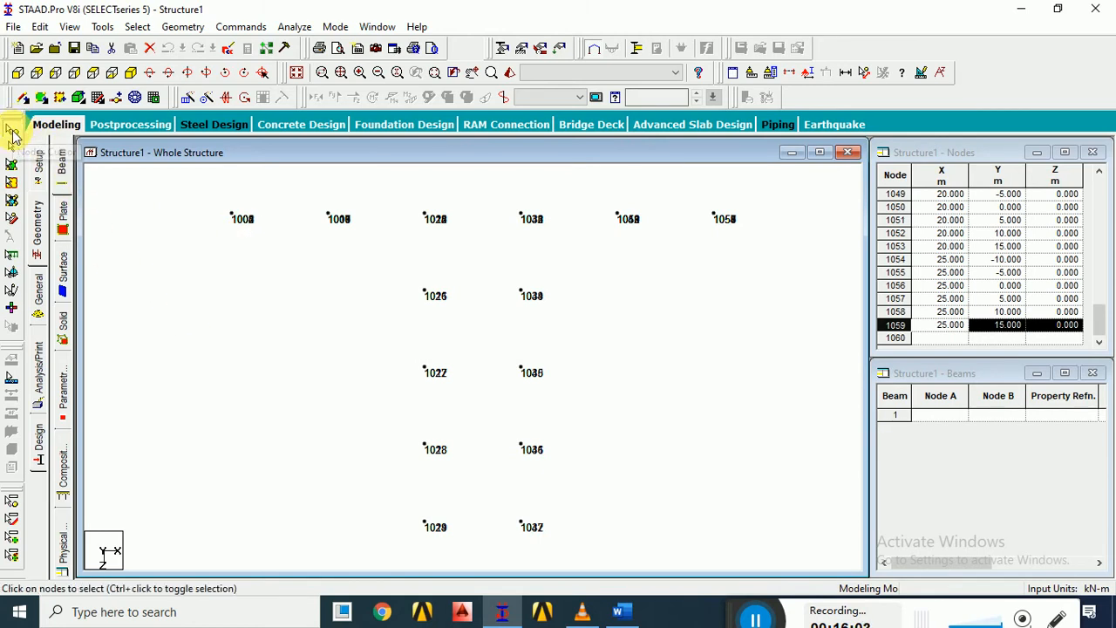
pyautogui.click(131, 72)
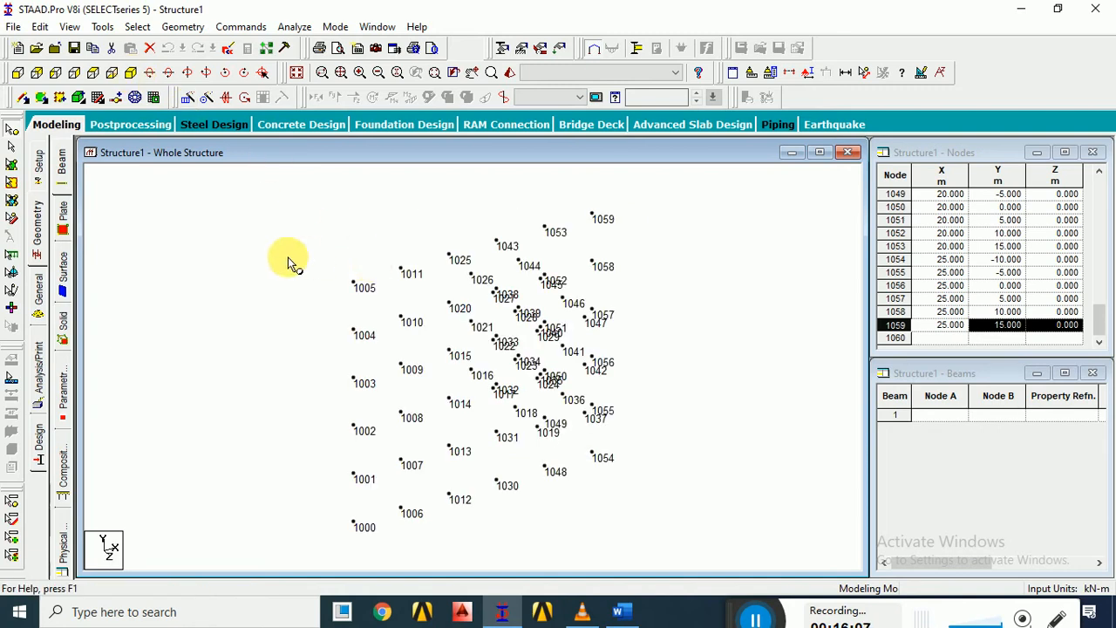
pyautogui.click(452, 308)
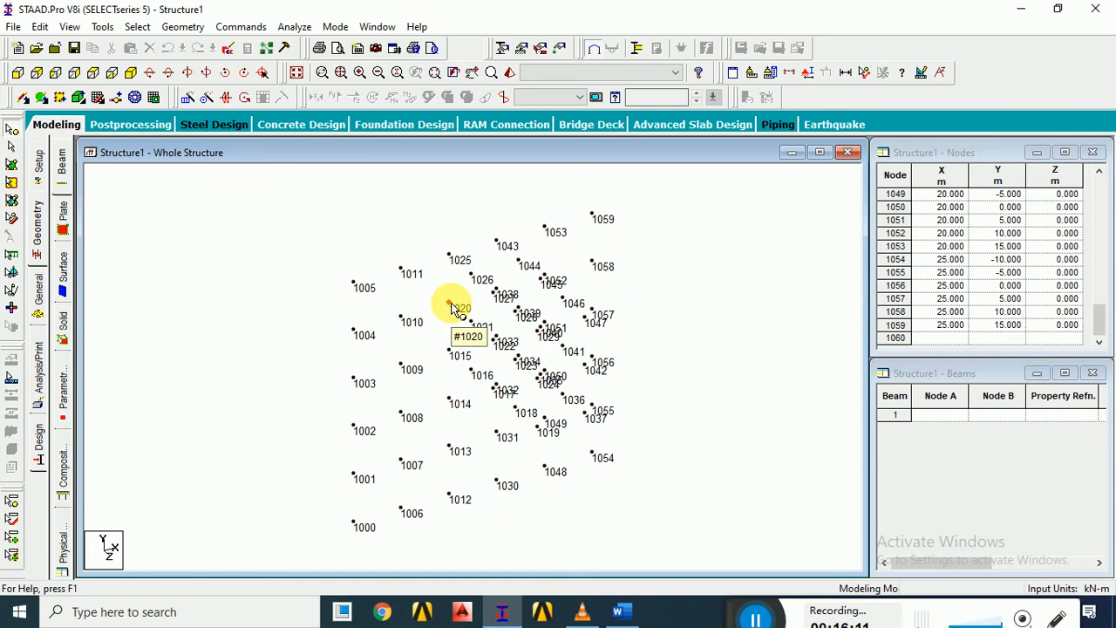
# - Select all nodes in the structure and renumber them from 1, sorted only by ascending Y coordinate
pyautogui.click(13, 131)
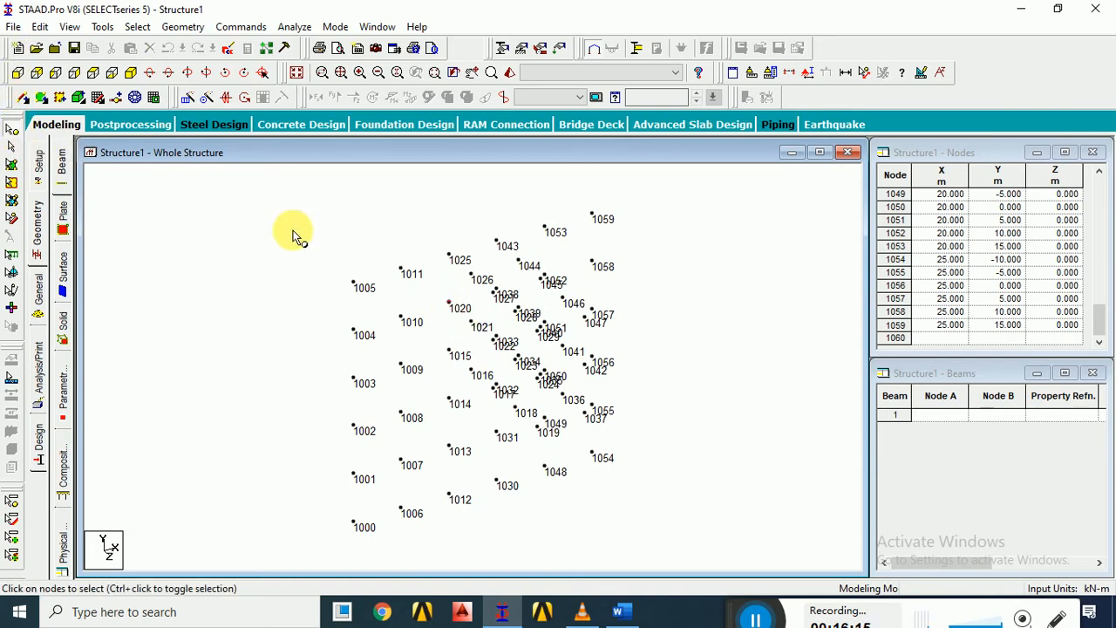
pyautogui.hotkey('ctrl', 'a')
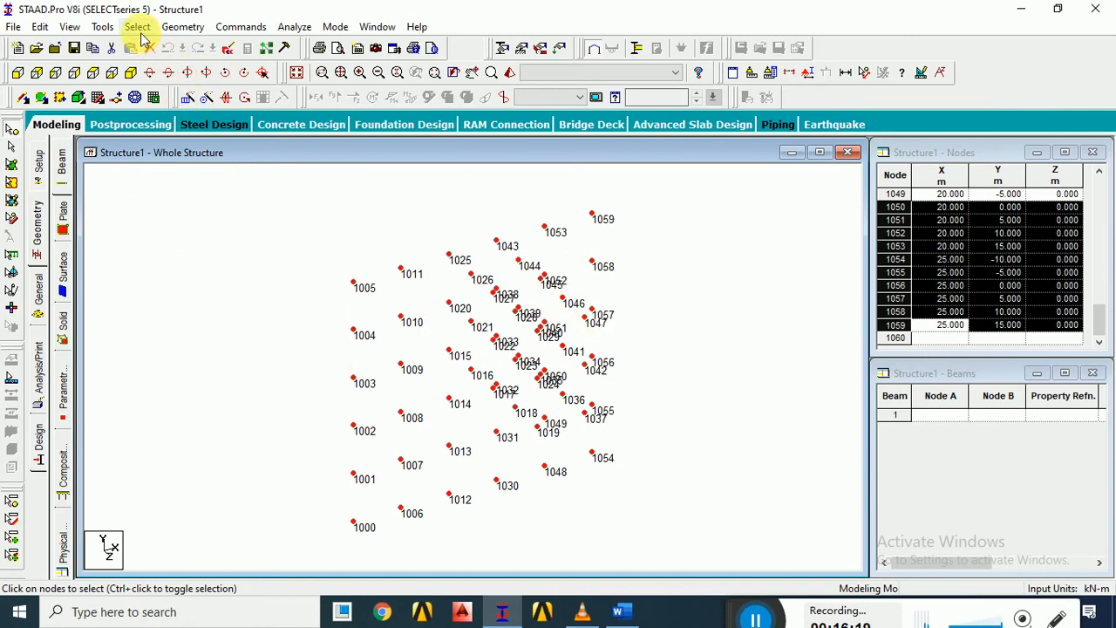
pyautogui.click(198, 29)
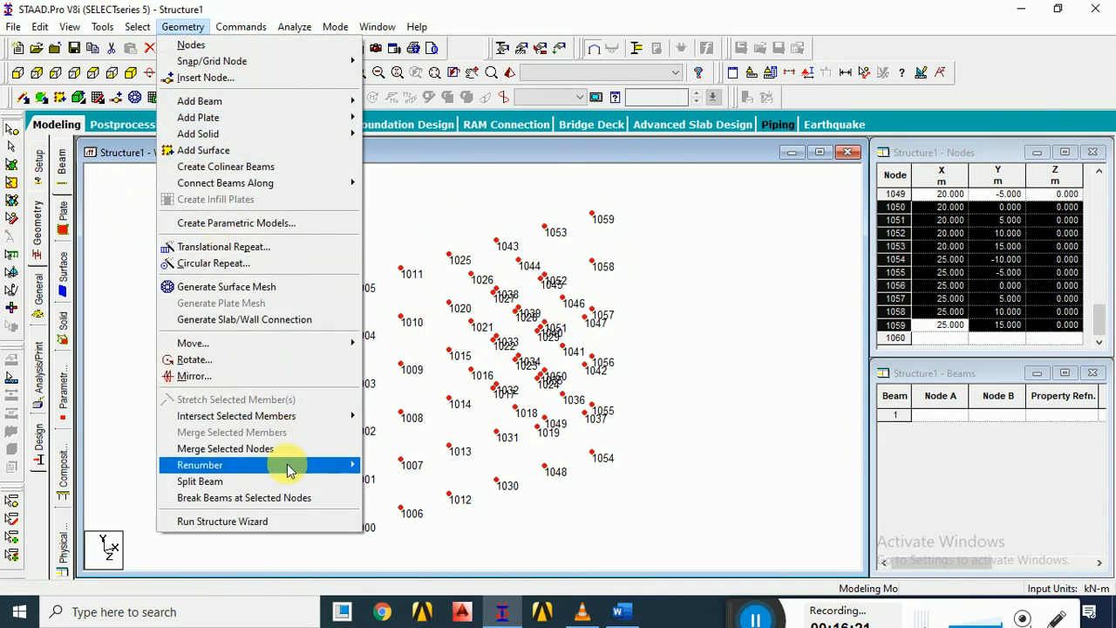
pyautogui.moveTo(292, 471)
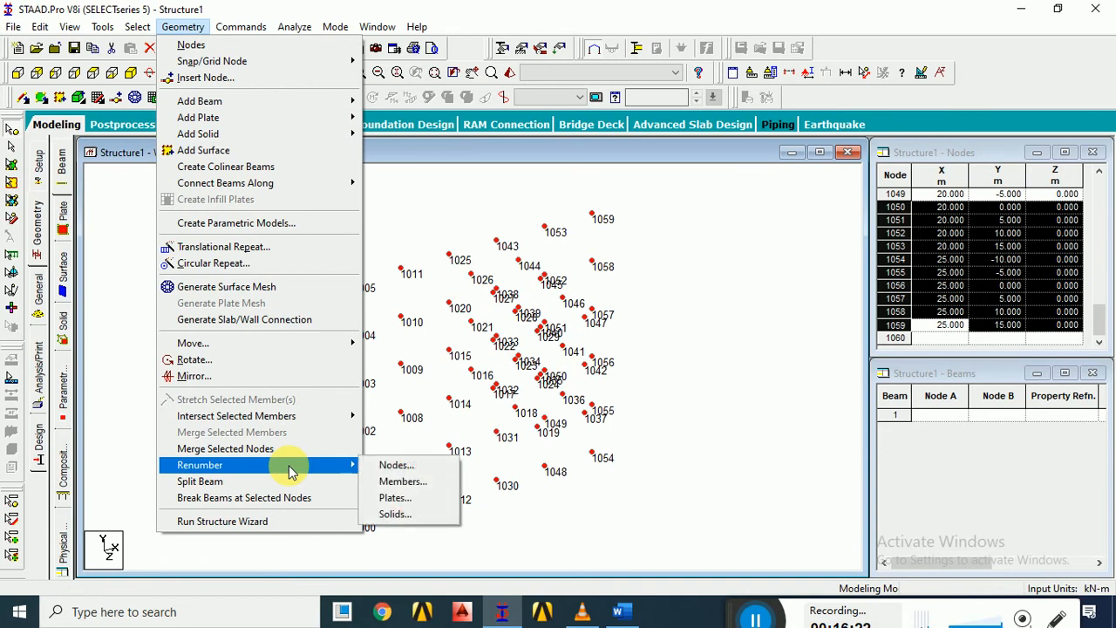
pyautogui.click(394, 465)
pyautogui.click(592, 358)
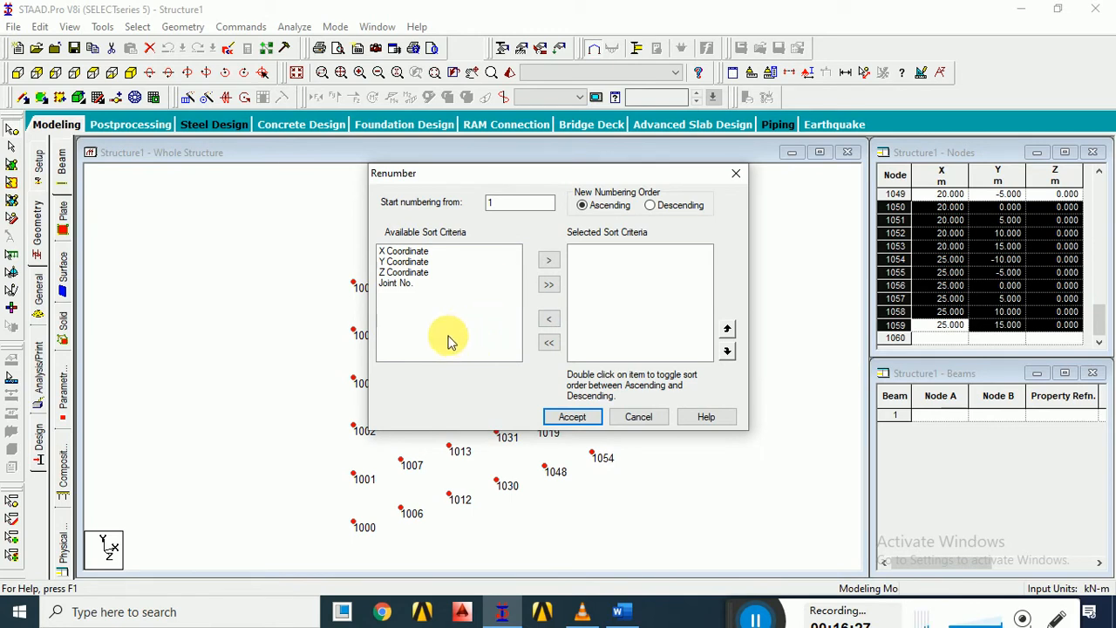
pyautogui.click(390, 263)
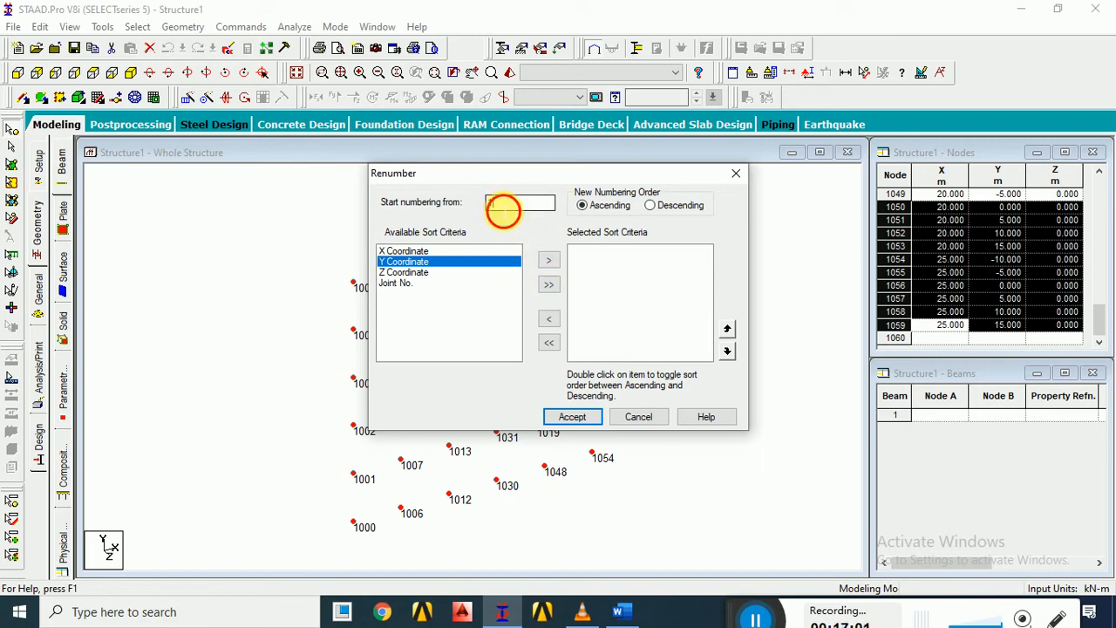
pyautogui.click(503, 206)
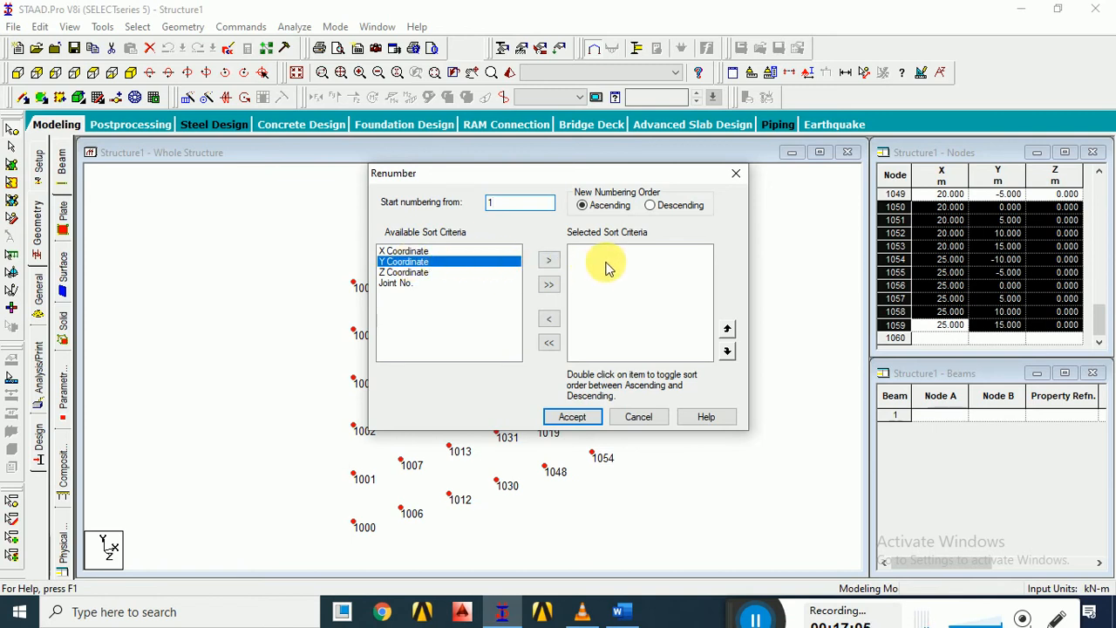
pyautogui.click(548, 265)
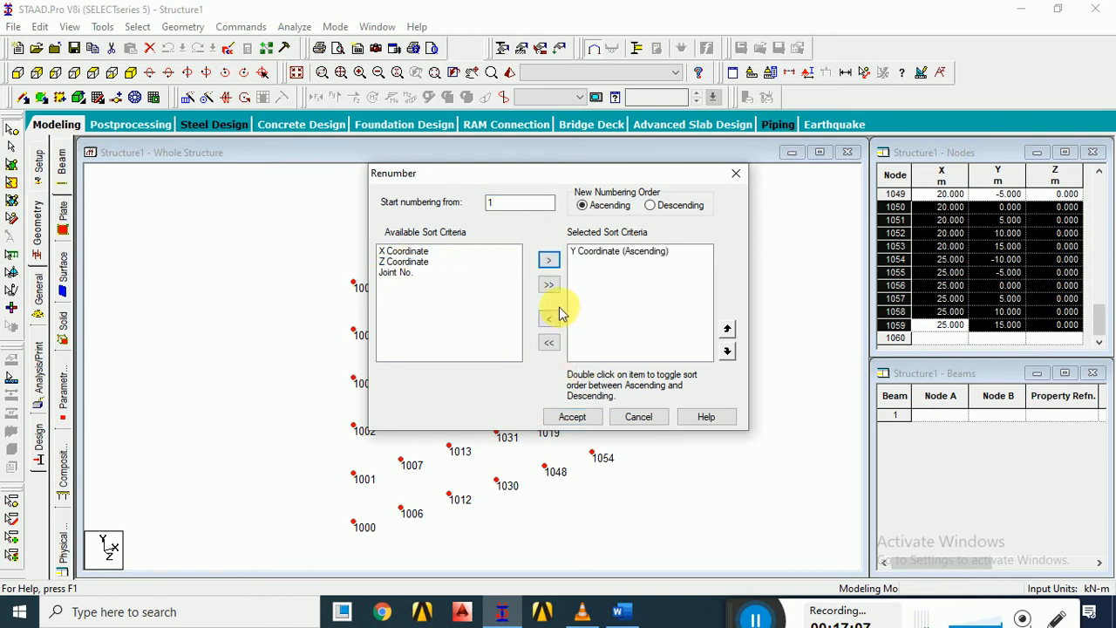
pyautogui.click(582, 252)
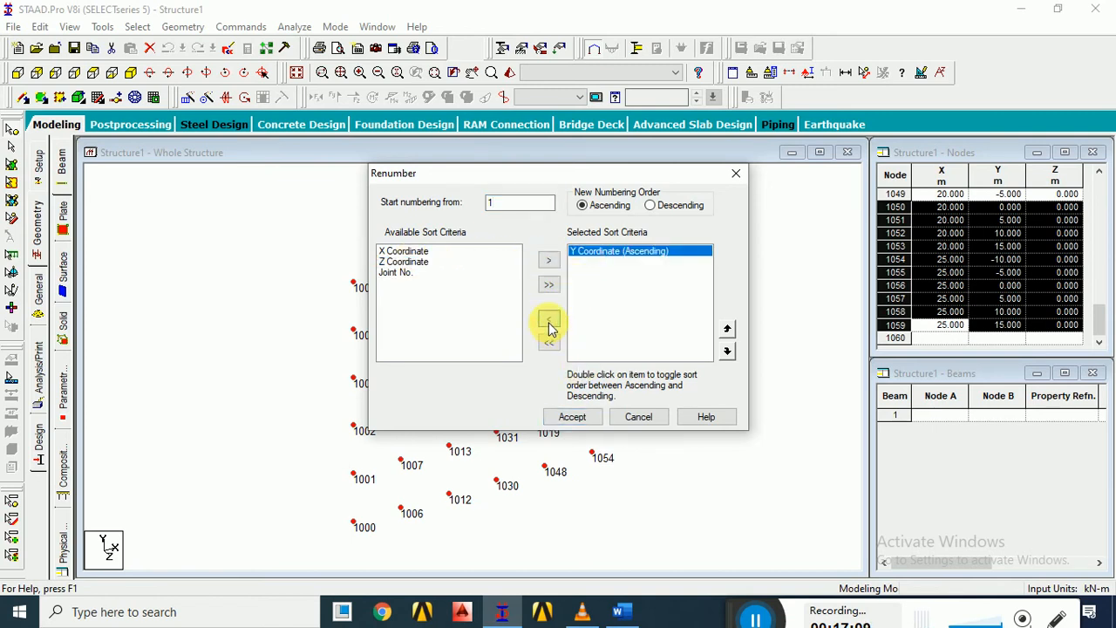
pyautogui.click(550, 320)
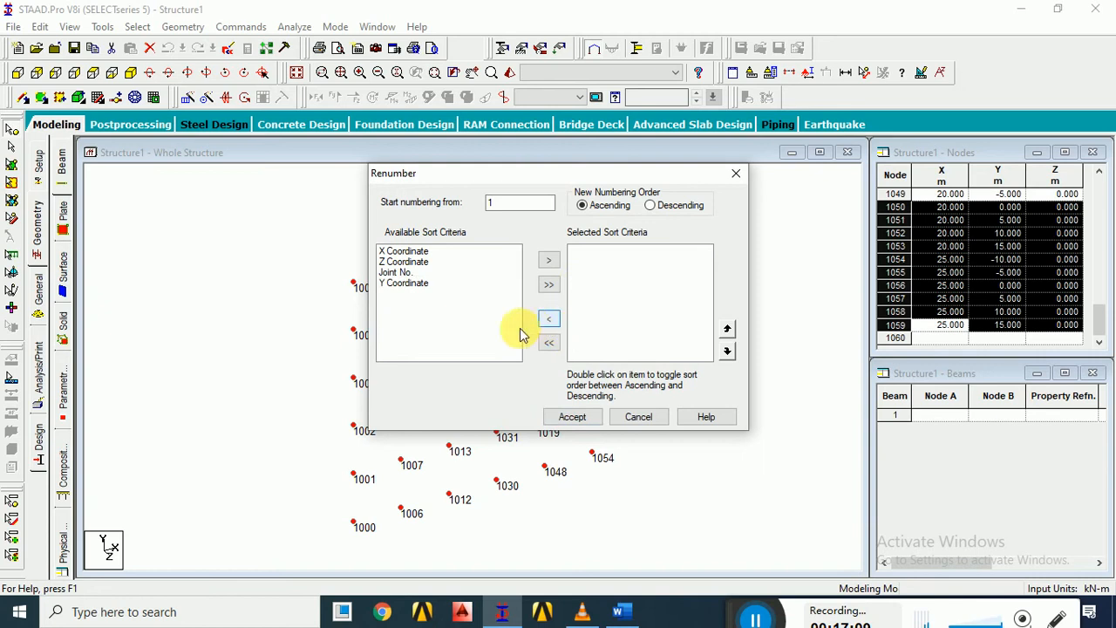
pyautogui.doubleClick(396, 283)
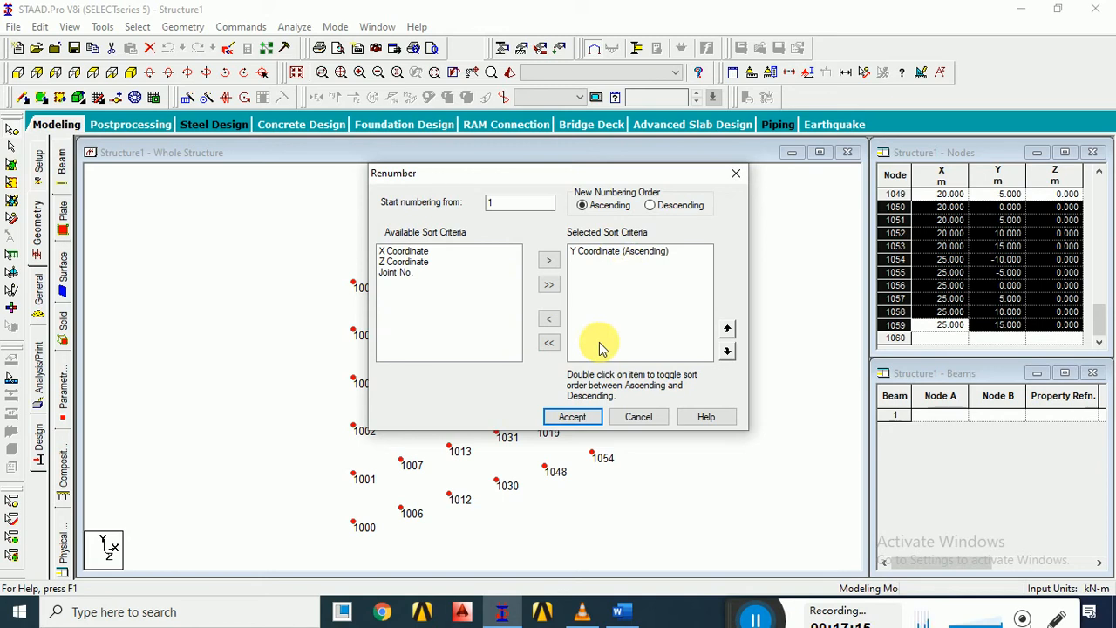
pyautogui.click(578, 423)
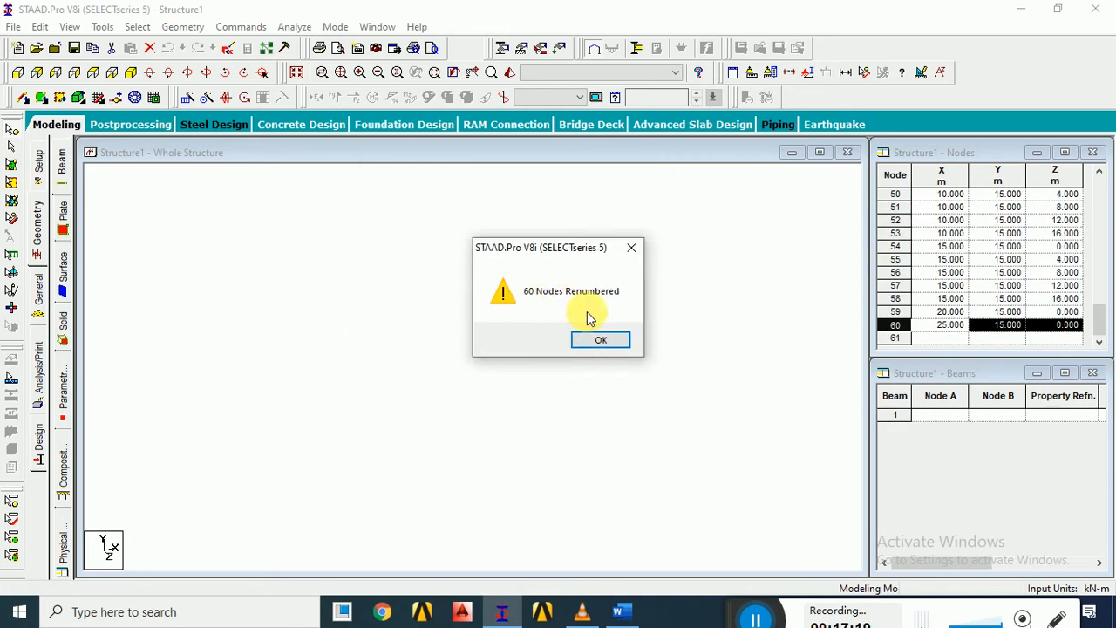
pyautogui.click(594, 341)
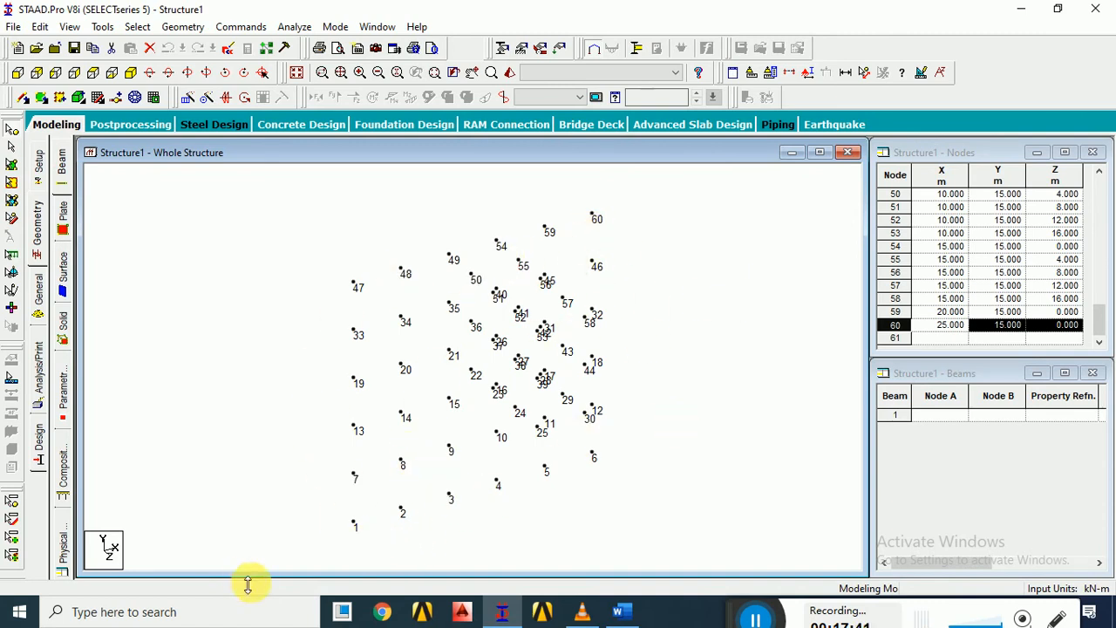
# - Check in the plan and isometric views how the node numbers run at each successive Y level
pyautogui.click(93, 76)
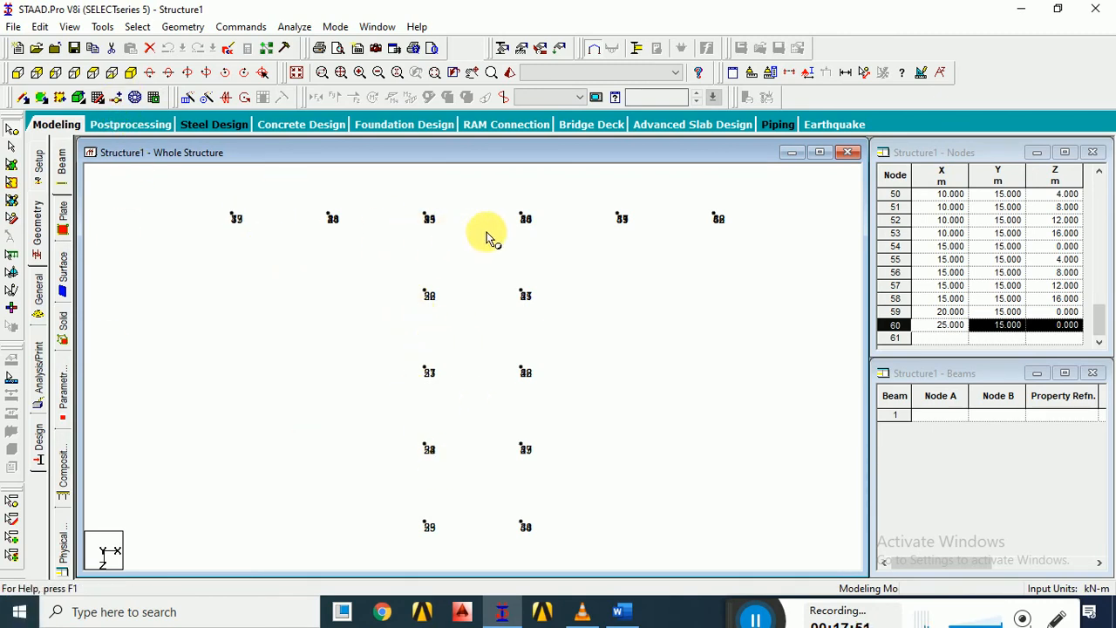
pyautogui.click(132, 77)
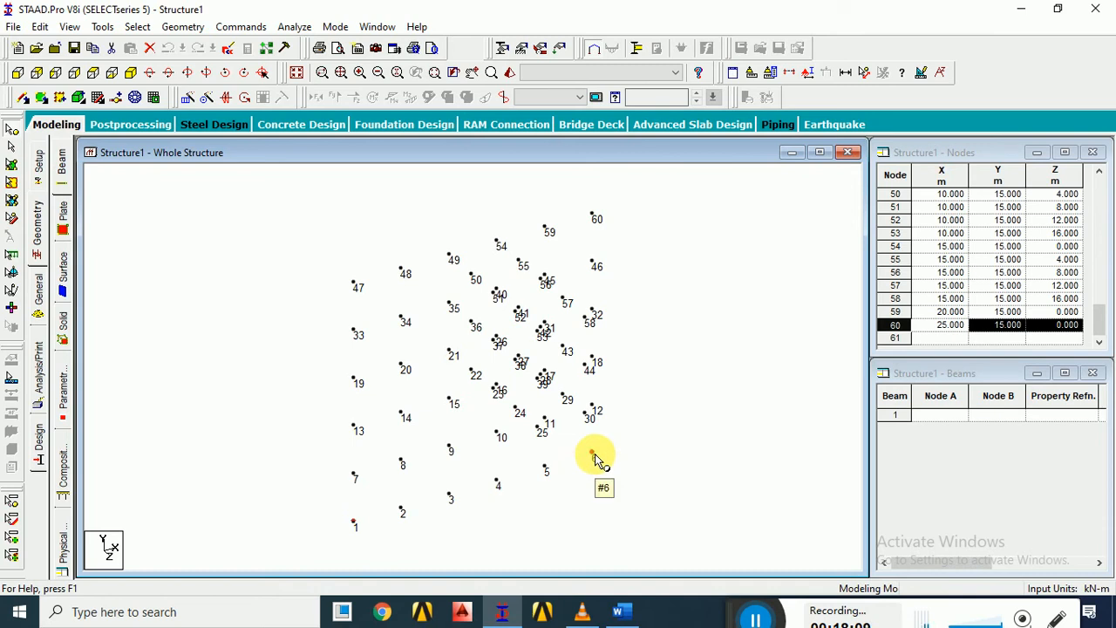
pyautogui.click(354, 478)
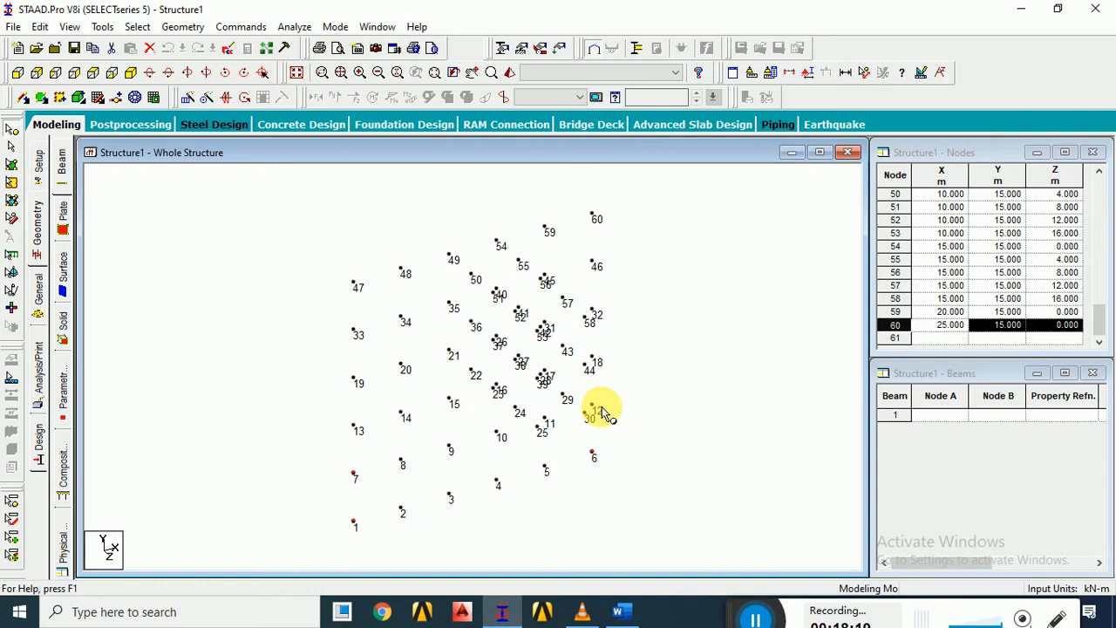
pyautogui.click(354, 428)
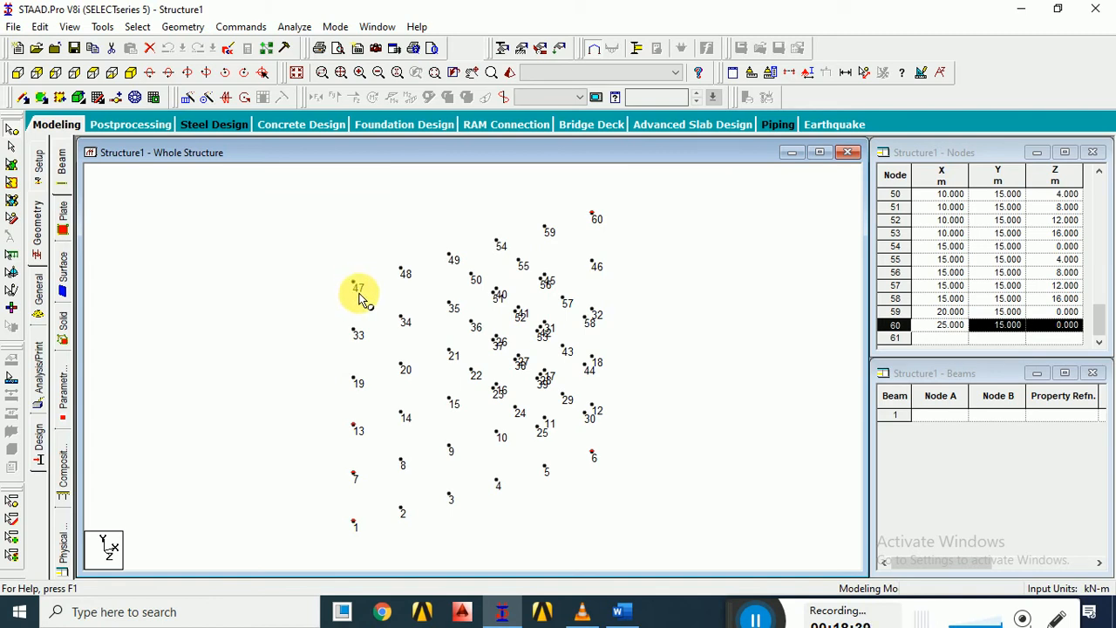
# - Examine up close how the numbers run through the top level and the nodes repeated along Z, including nodes 54 and 58
pyautogui.scroll(3, 523, 336)
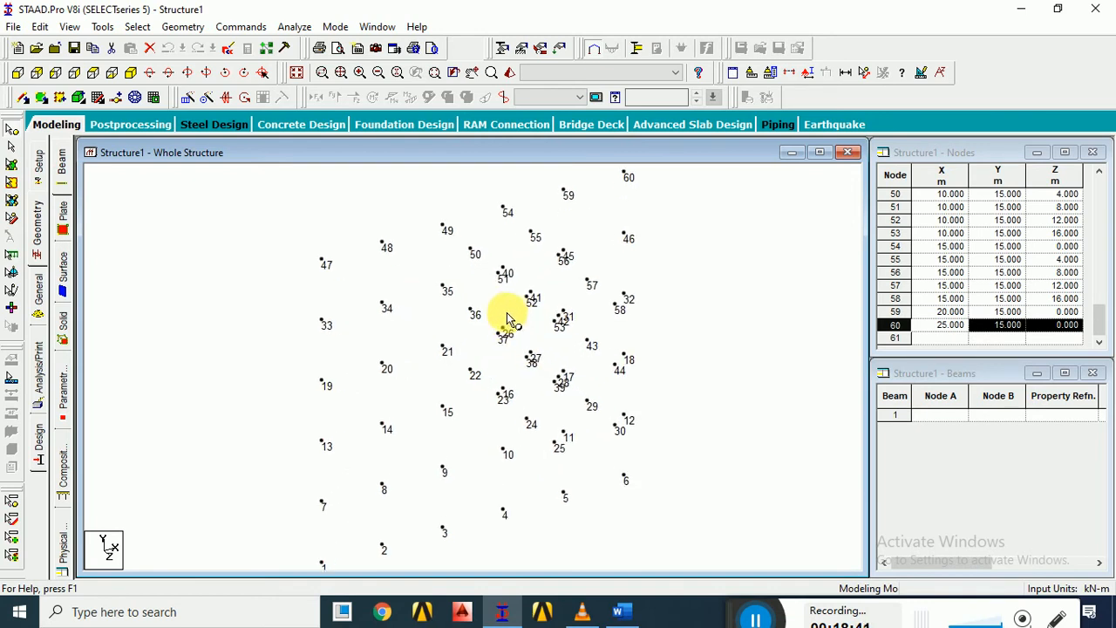
pyautogui.scroll(1, 536, 357)
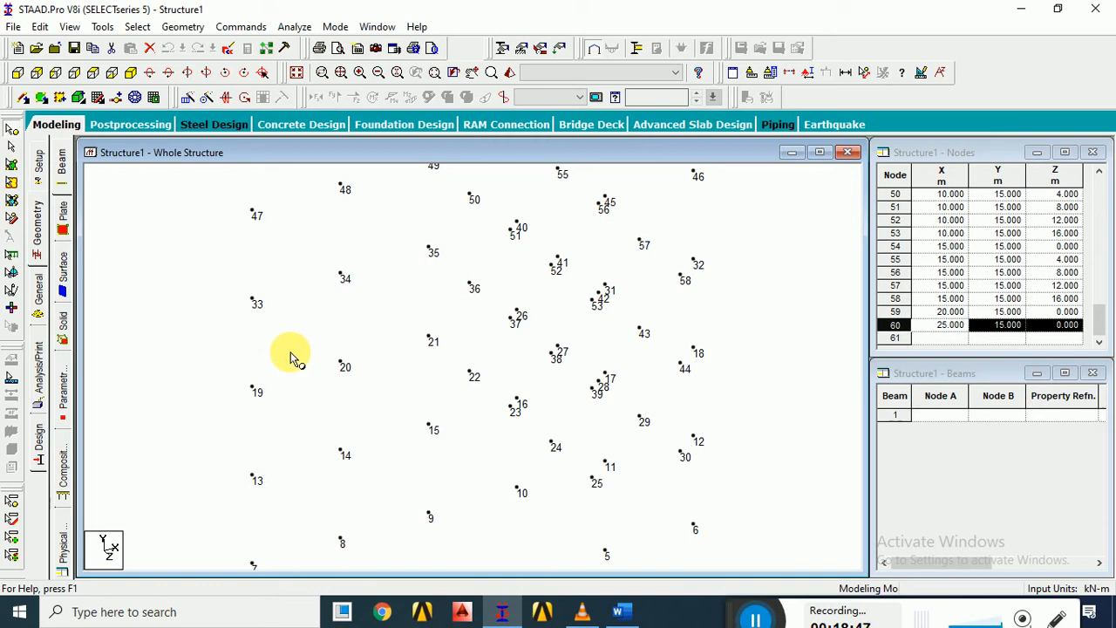
pyautogui.scroll(-2, 484, 359)
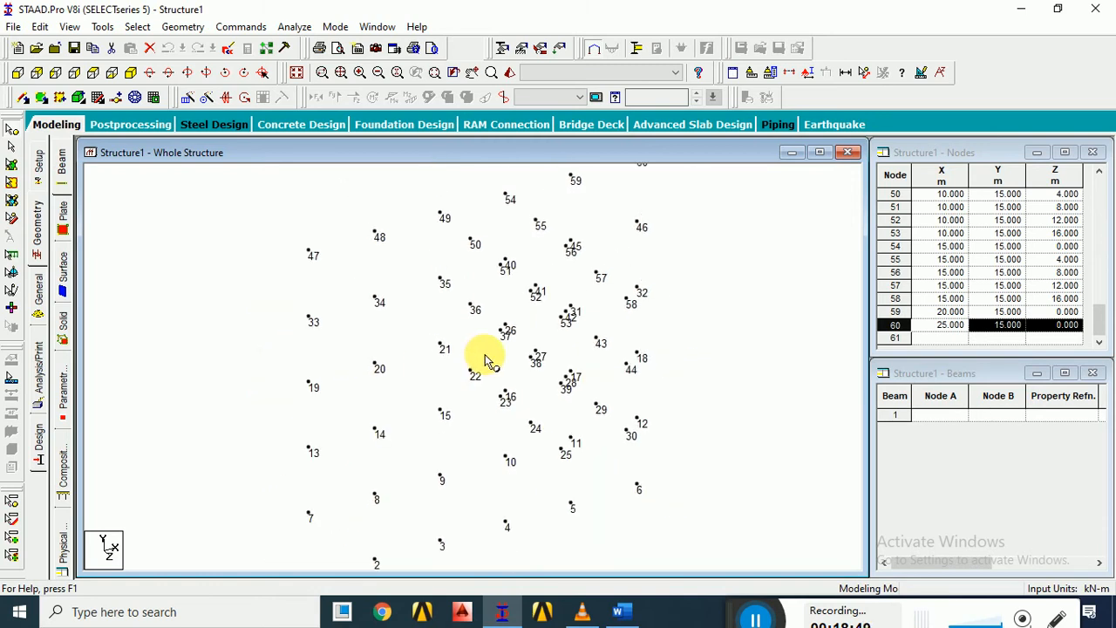
pyautogui.scroll(-1, 486, 360)
pyautogui.scroll(1, 486, 360)
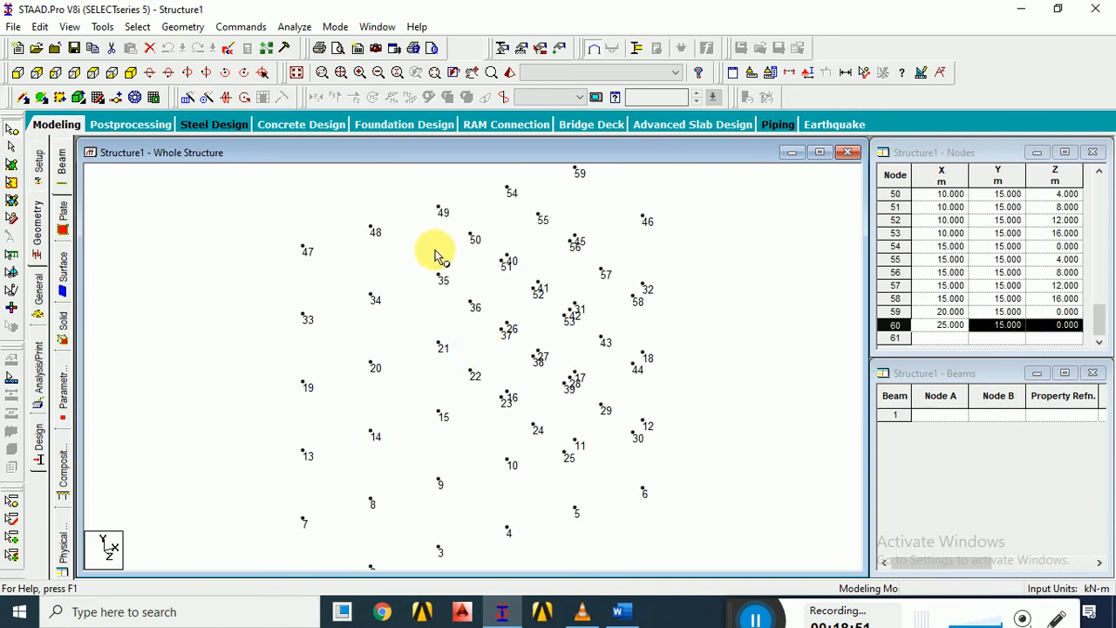
pyautogui.click(448, 273)
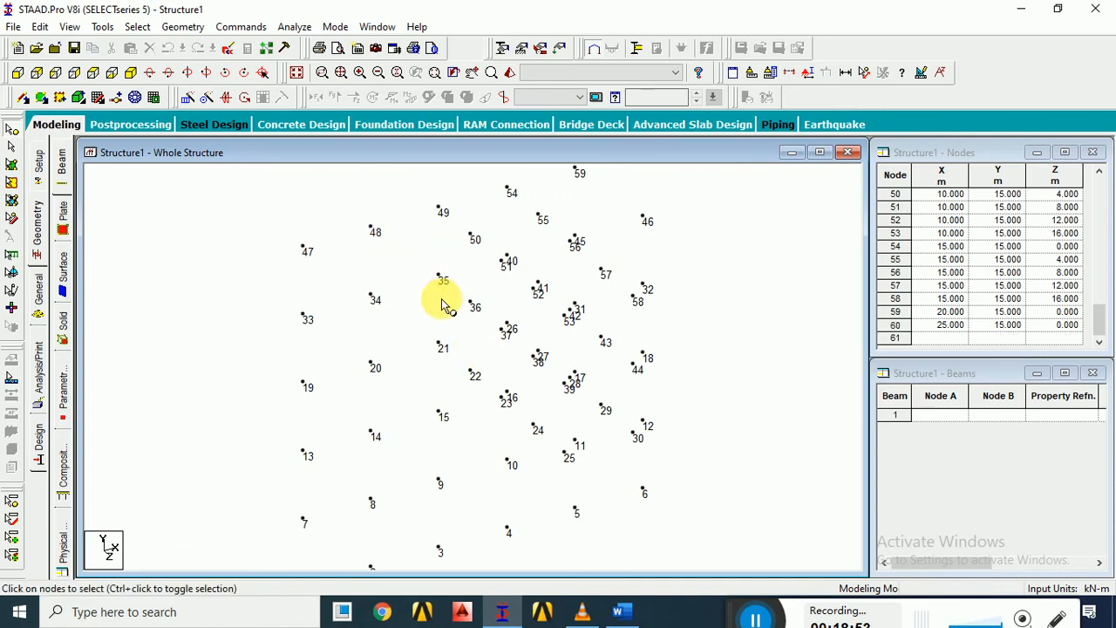
pyautogui.moveTo(444, 304); pyautogui.dragTo(418, 406, button='middle')
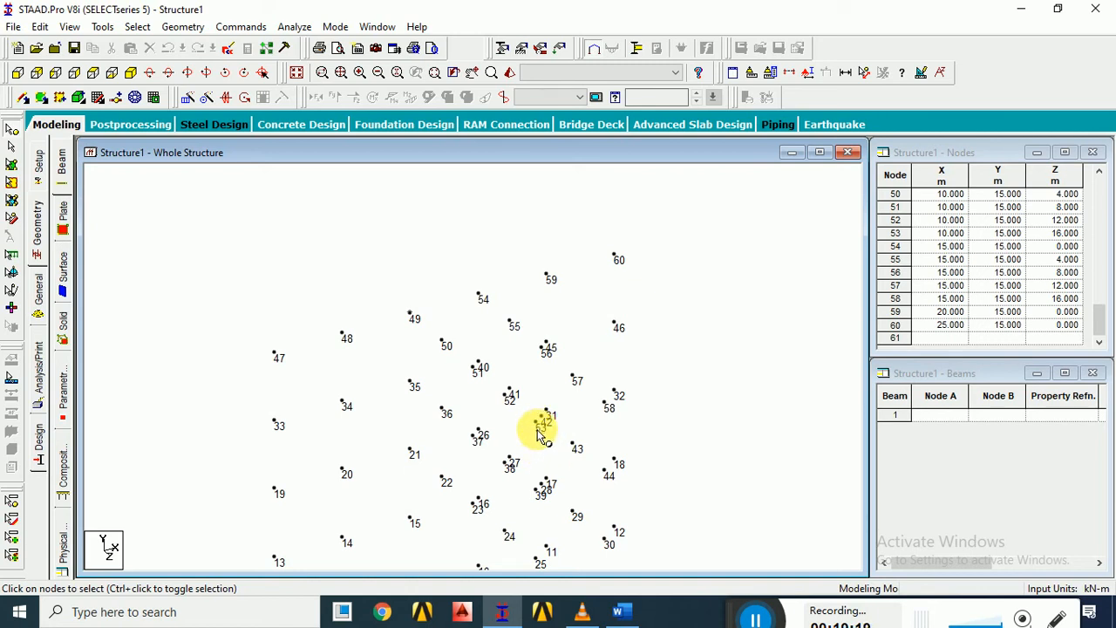
pyautogui.click(480, 296)
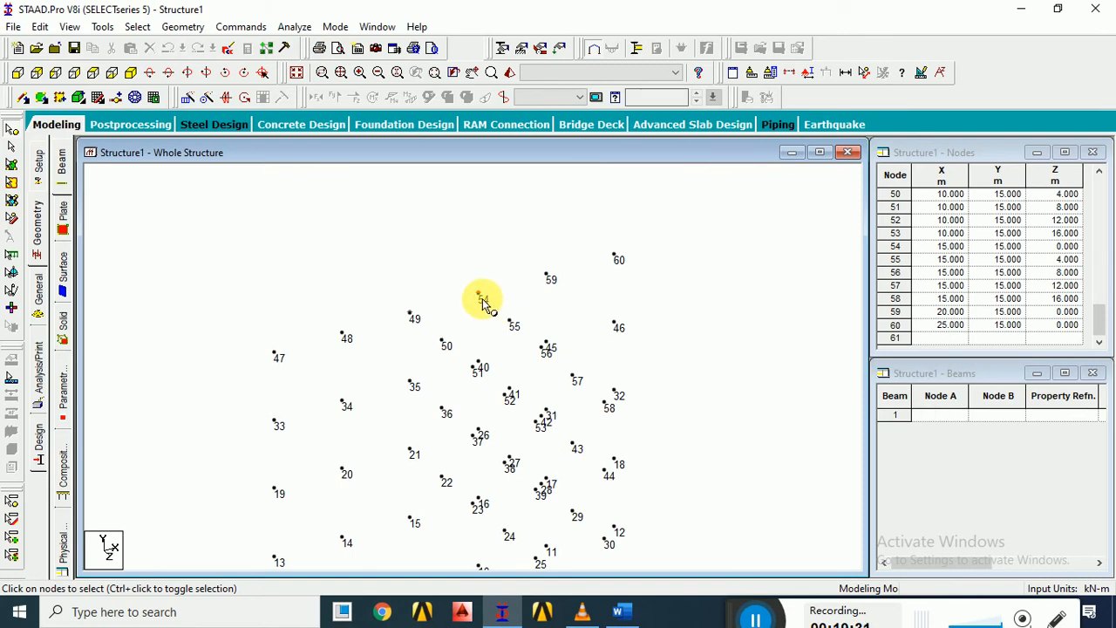
pyautogui.keyDown('ctrl'); pyautogui.click(606, 406); pyautogui.keyUp('ctrl')
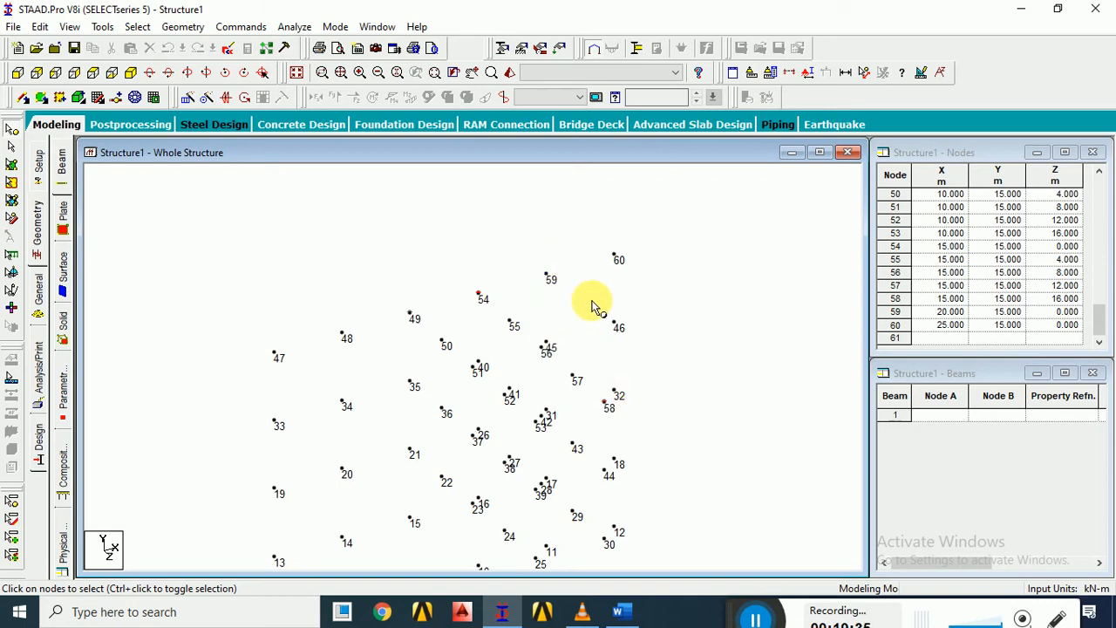
pyautogui.click(638, 250)
pyautogui.scroll(-1, 594, 308)
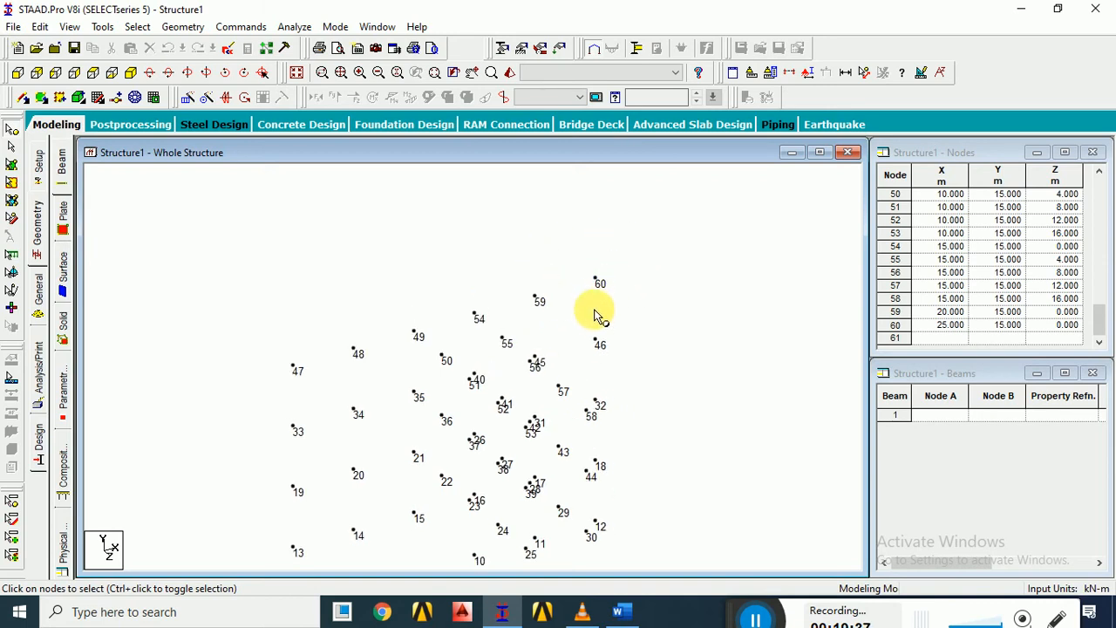
pyautogui.scroll(-1, 602, 308)
pyautogui.moveTo(603, 304); pyautogui.dragTo(640, 204, button='middle')
pyautogui.scroll(-1, 605, 243)
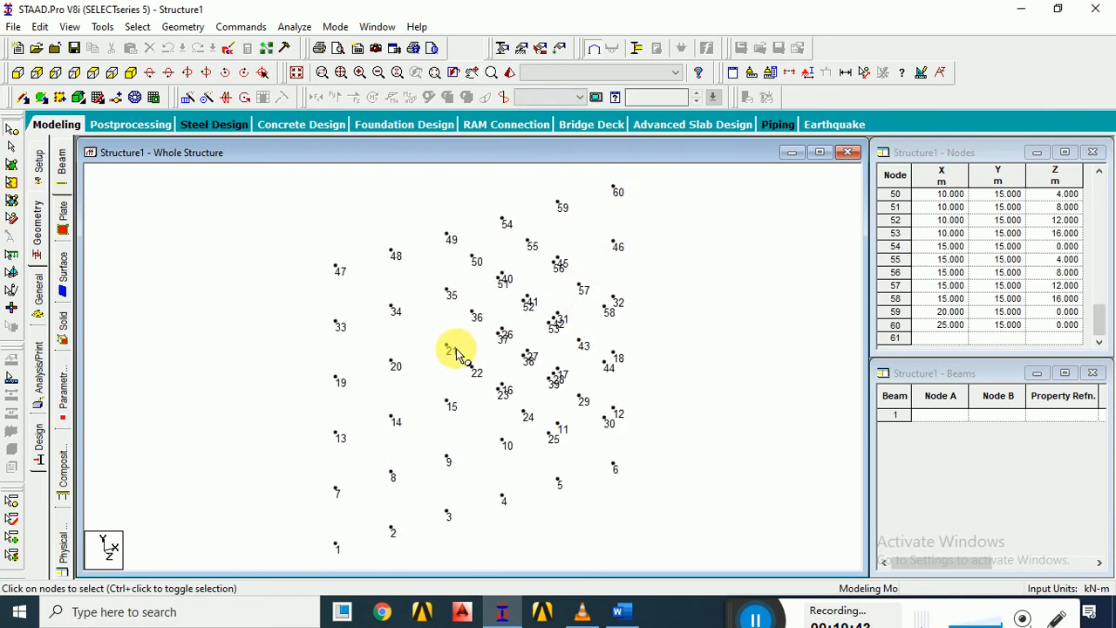
pyautogui.click(520, 385)
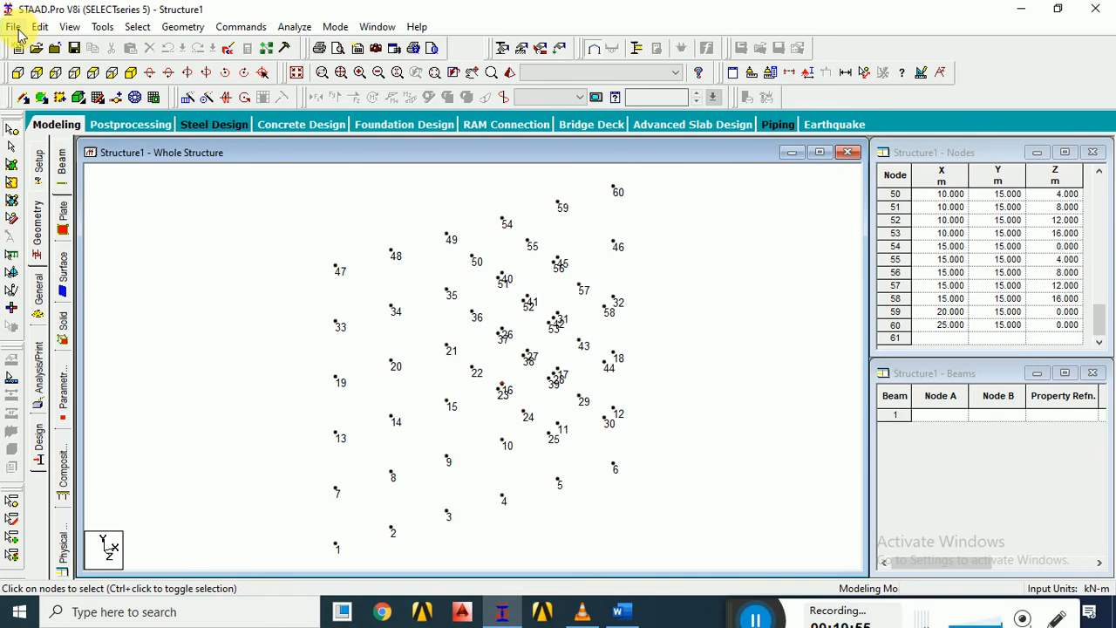
# - Save the model and start a new Space structure named Structure1 in metres and kilonewtons, overwriting the existing file and closing the snap grid
pyautogui.click(15, 27)
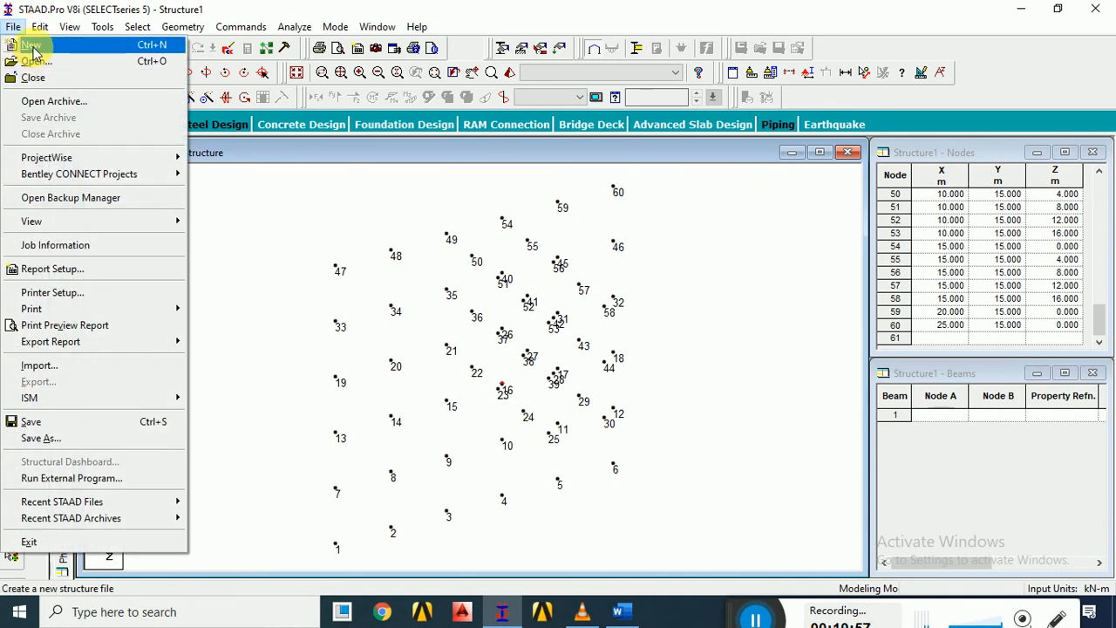
pyautogui.click(31, 44)
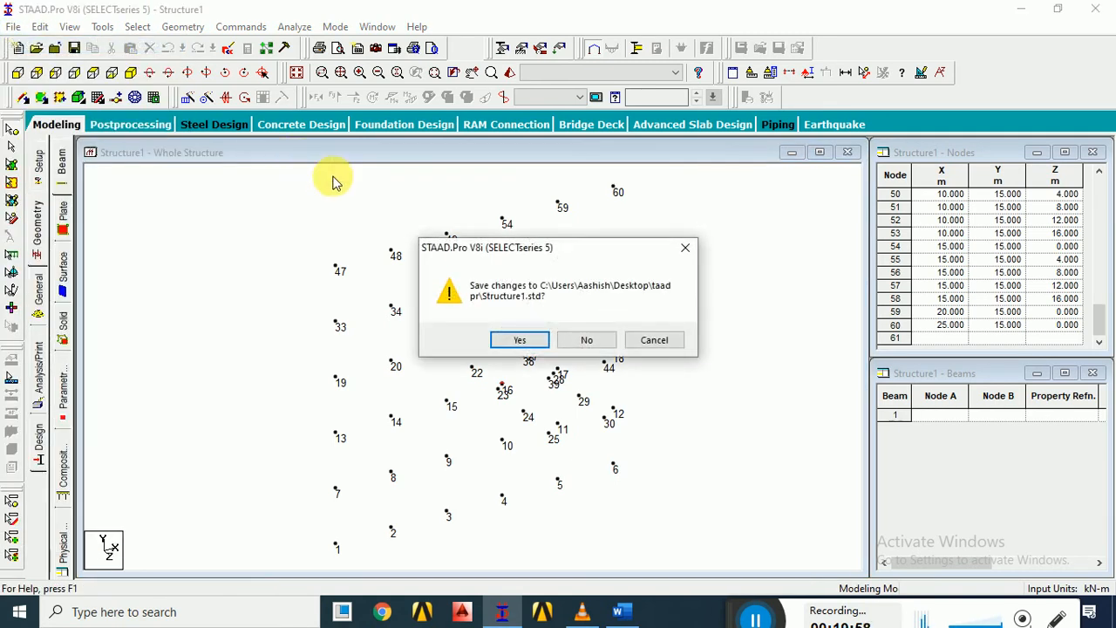
pyautogui.click(527, 340)
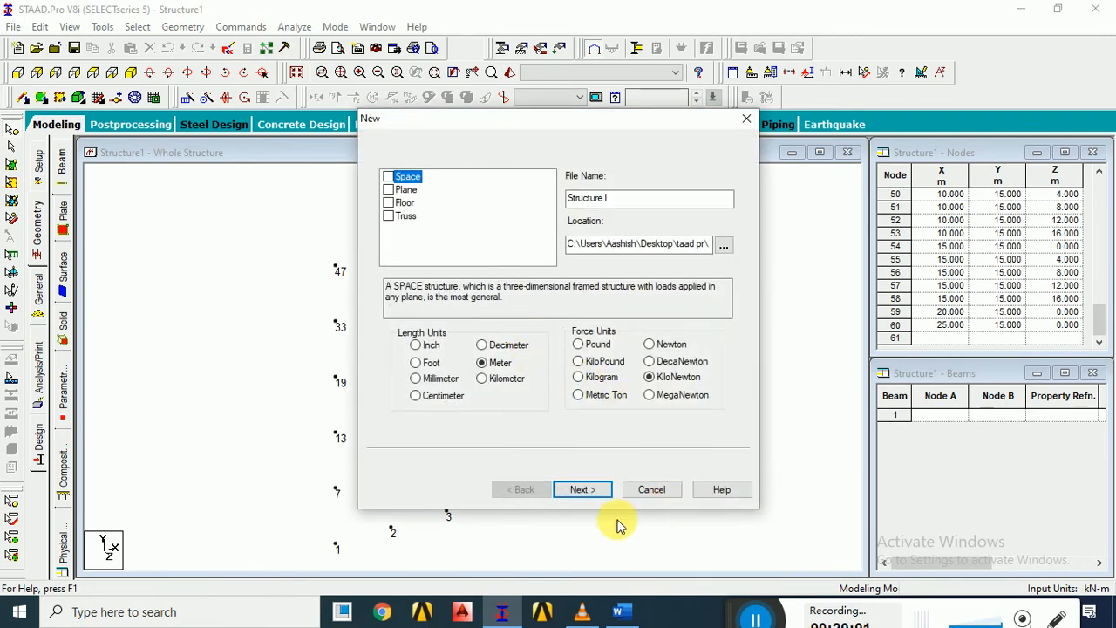
pyautogui.click(580, 490)
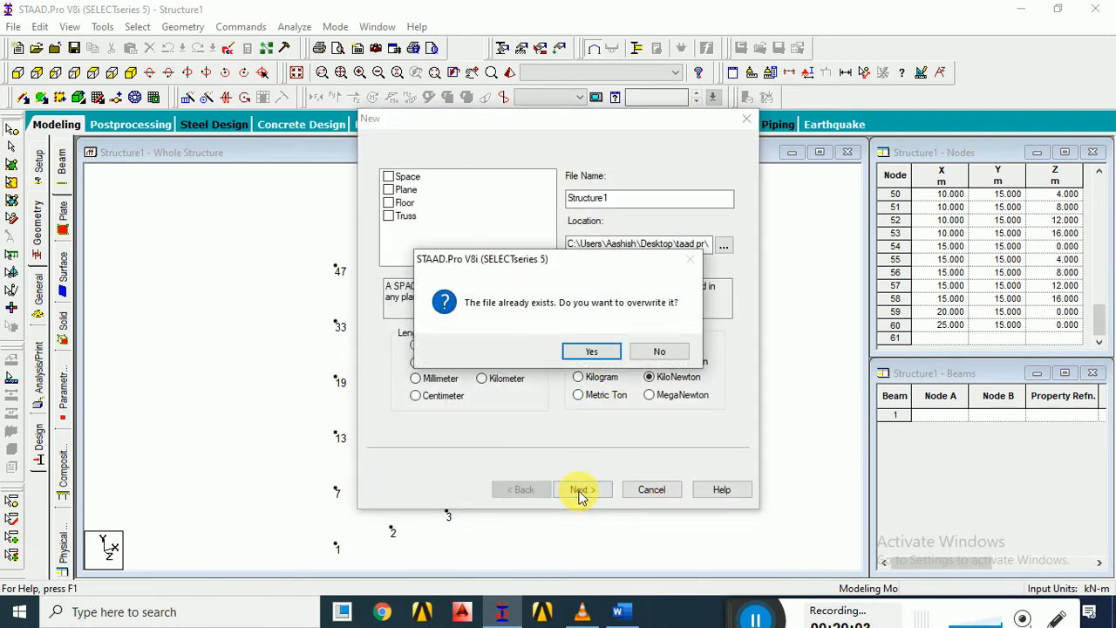
pyautogui.click(595, 351)
pyautogui.click(590, 488)
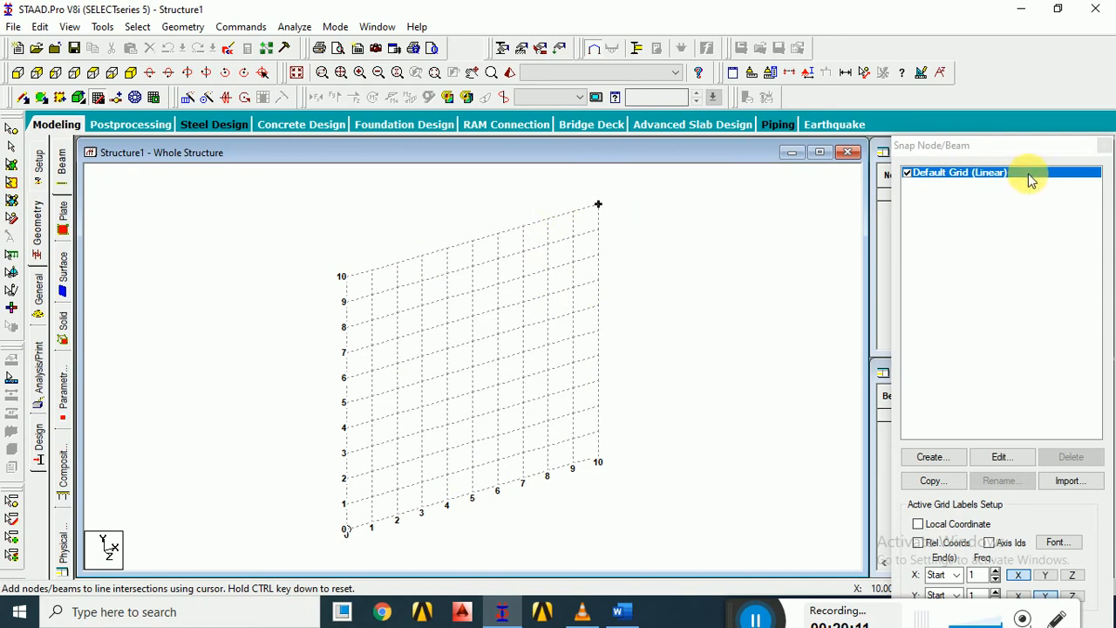
pyautogui.click(1105, 148)
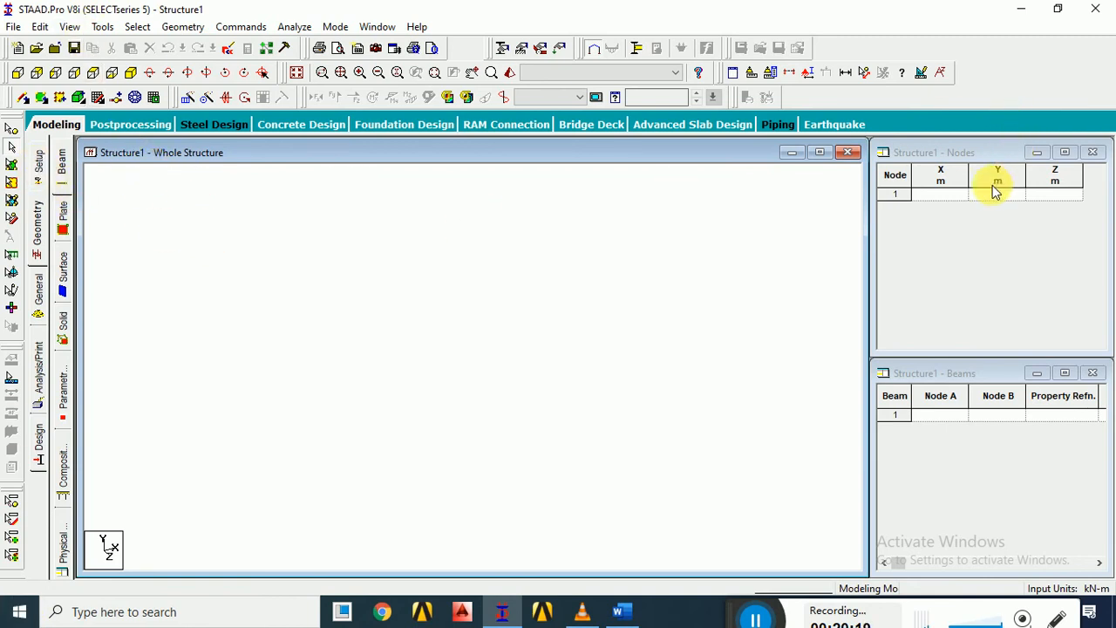
# - Add a first node at the origin with X, Y and Z coordinates of 0
pyautogui.click(946, 208)
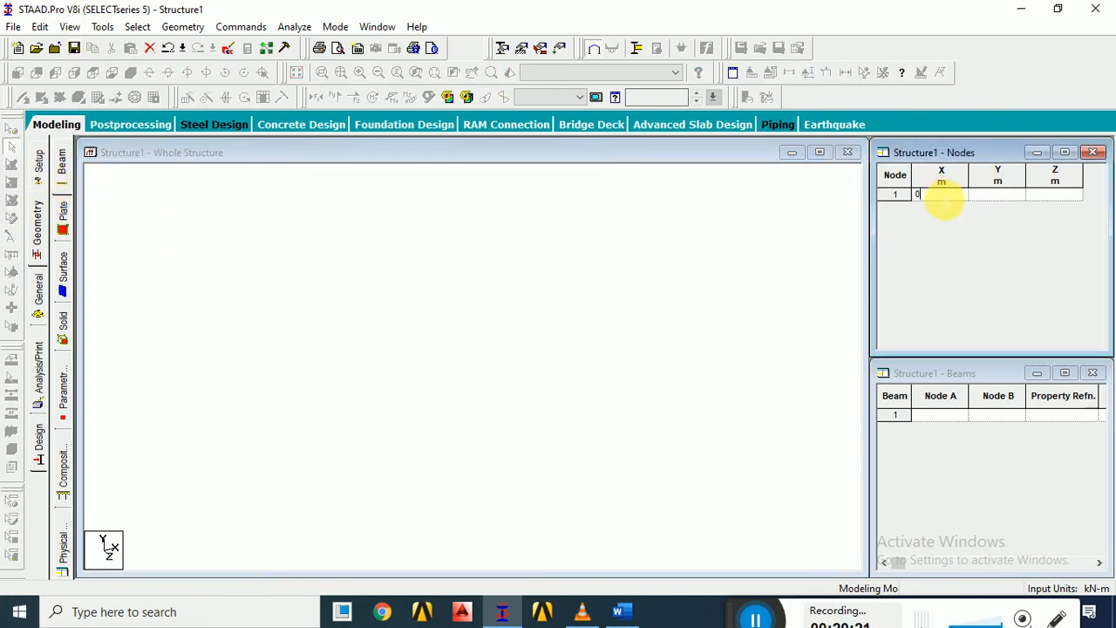
pyautogui.write('0')
pyautogui.press('Tab')
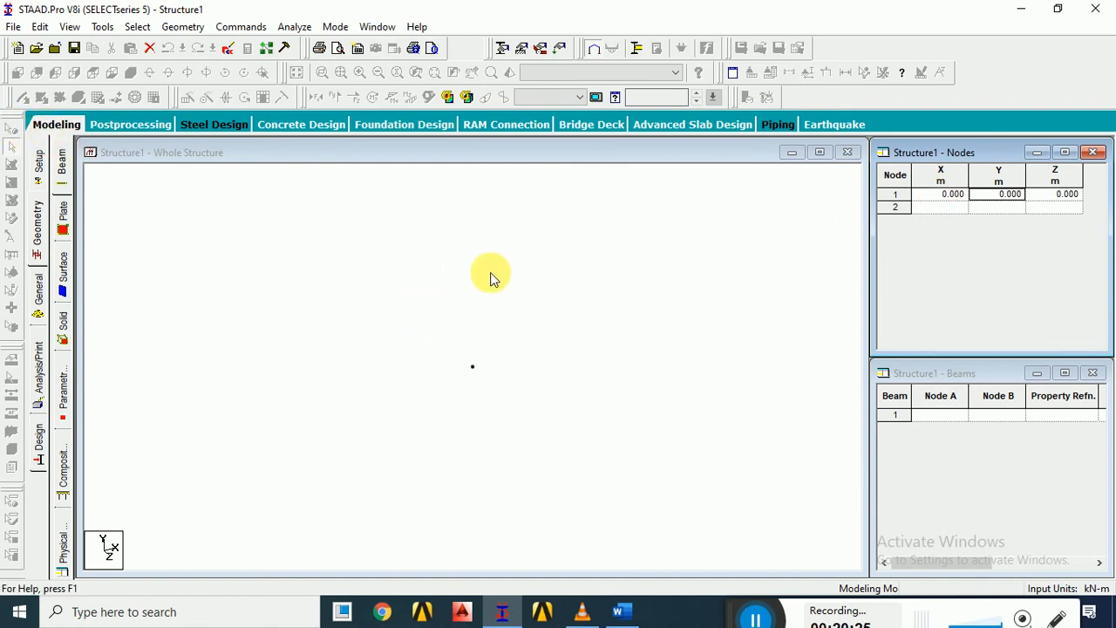
pyautogui.click(458, 347)
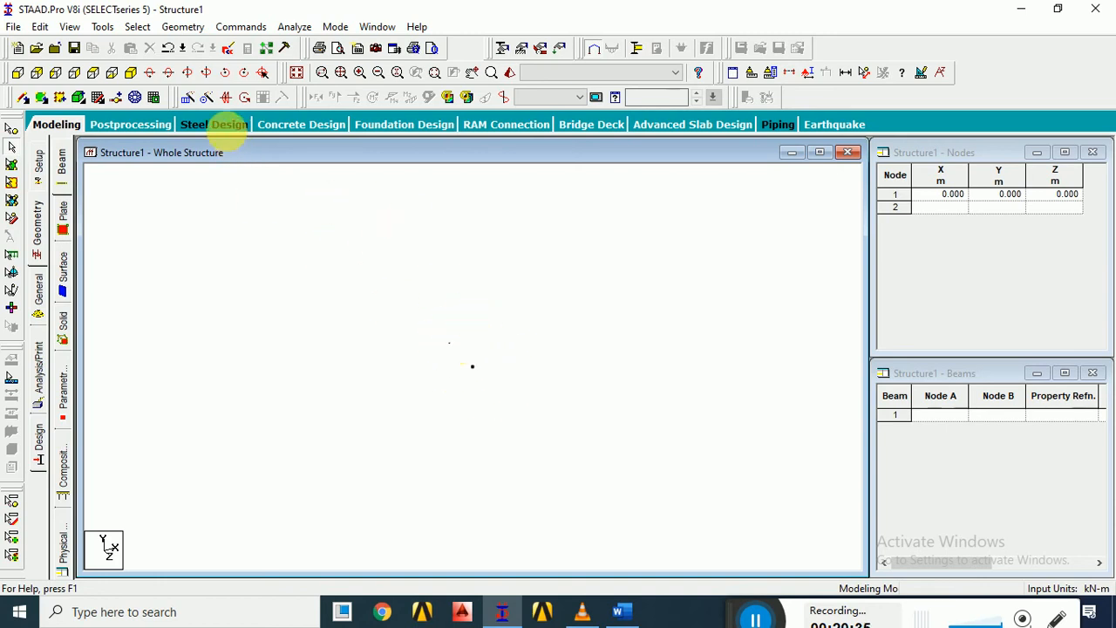
pyautogui.click(189, 98)
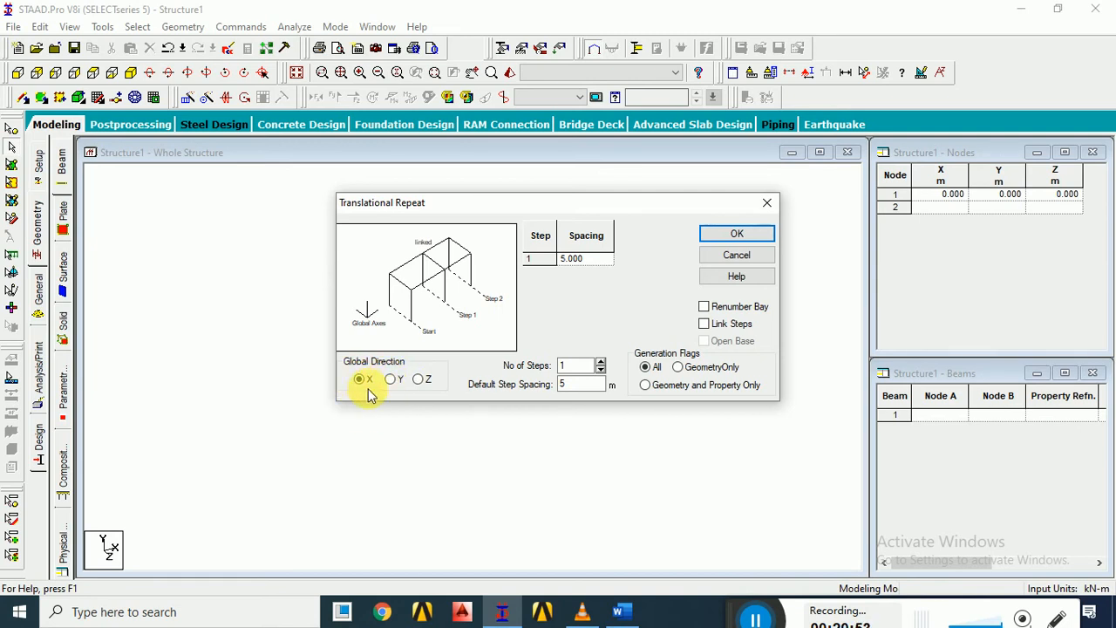
pyautogui.doubleClick(575, 384)
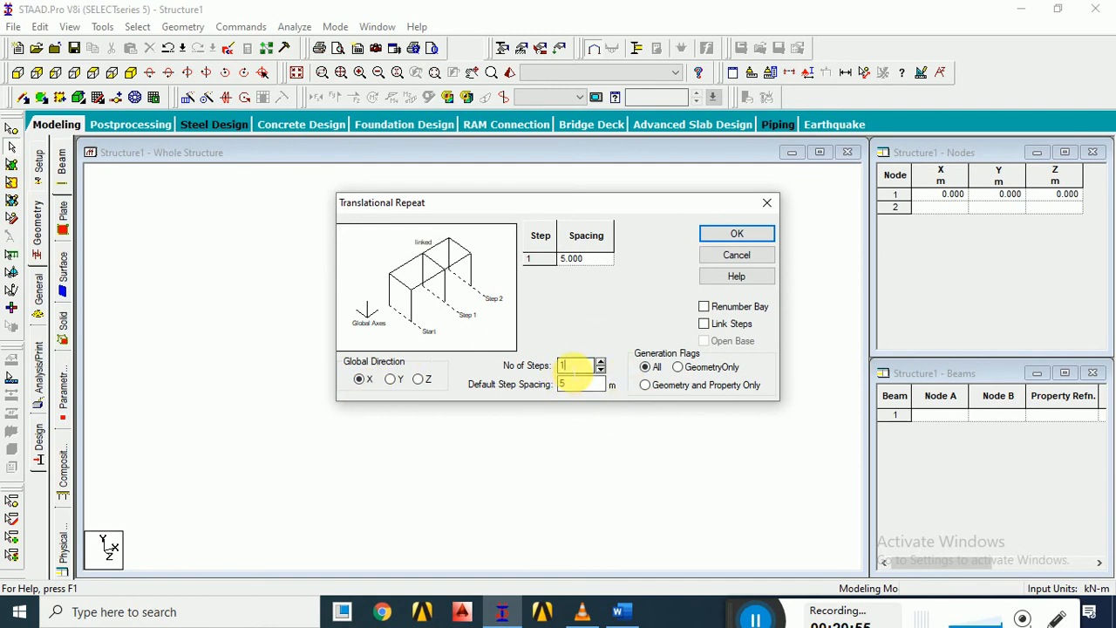
pyautogui.write('3')
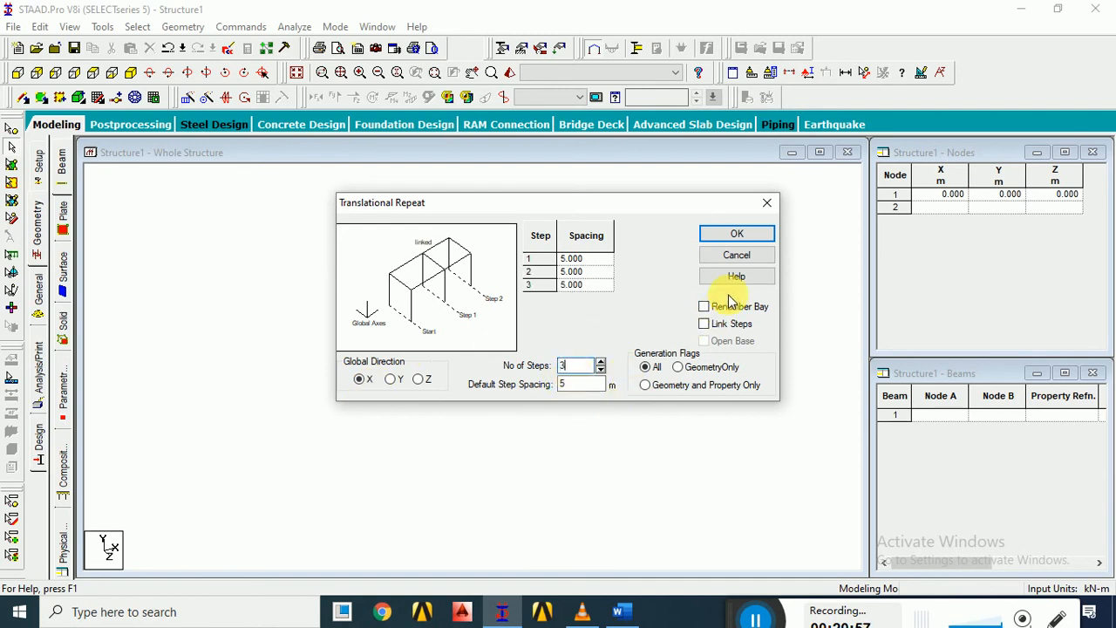
pyautogui.click(720, 233)
pyautogui.click(678, 341)
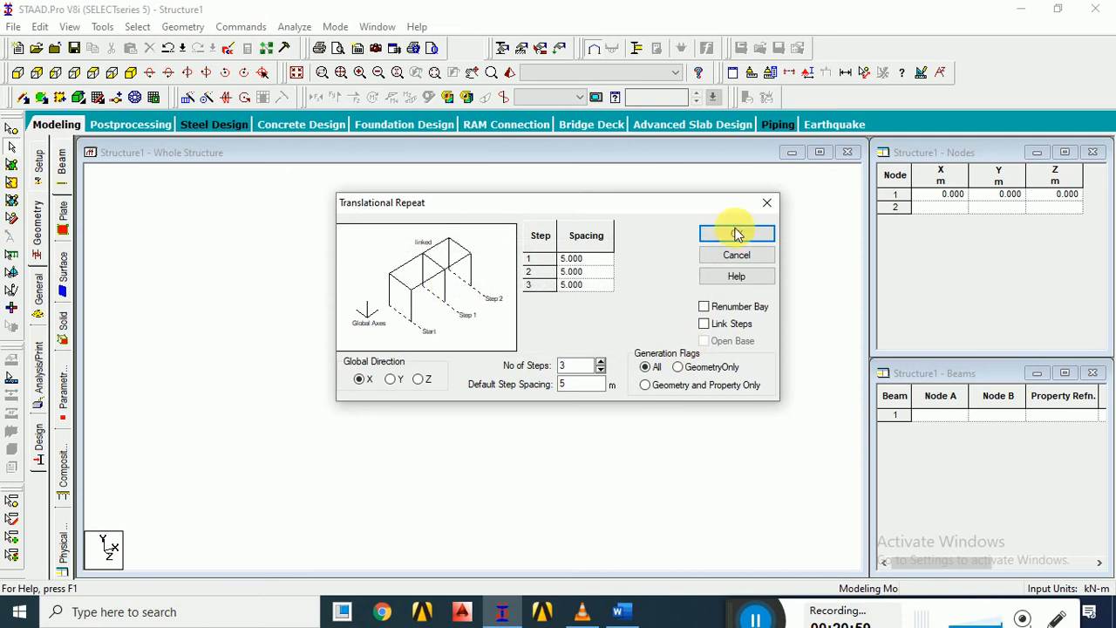
pyautogui.click(766, 202)
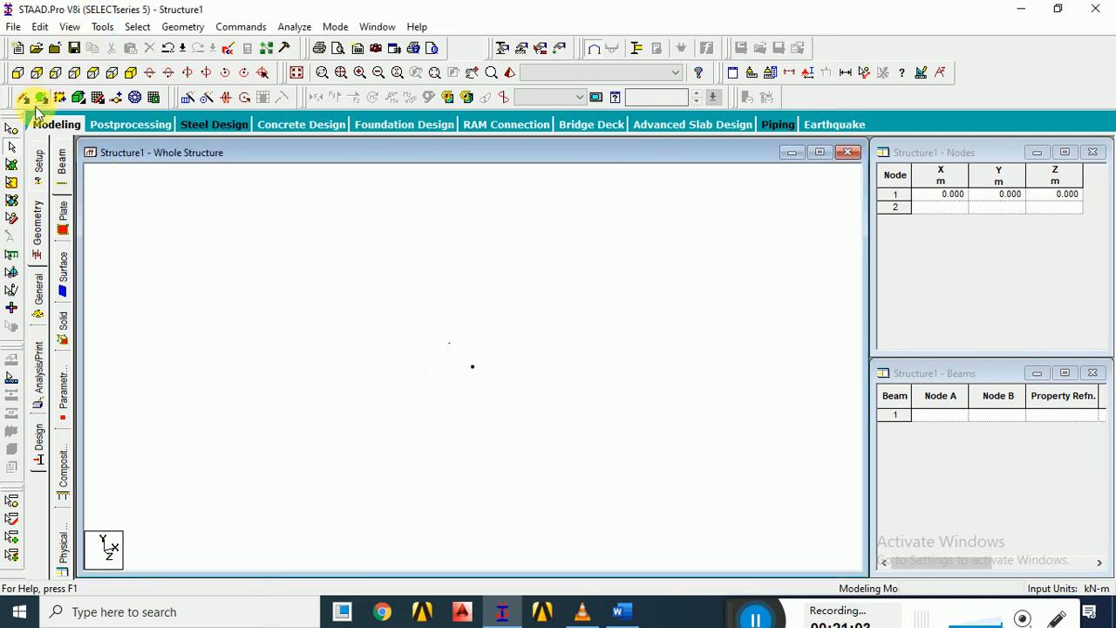
# - Select the origin node and repeat it along global X in 3 steps of 5 m with Translational Repeat
pyautogui.click(12, 145)
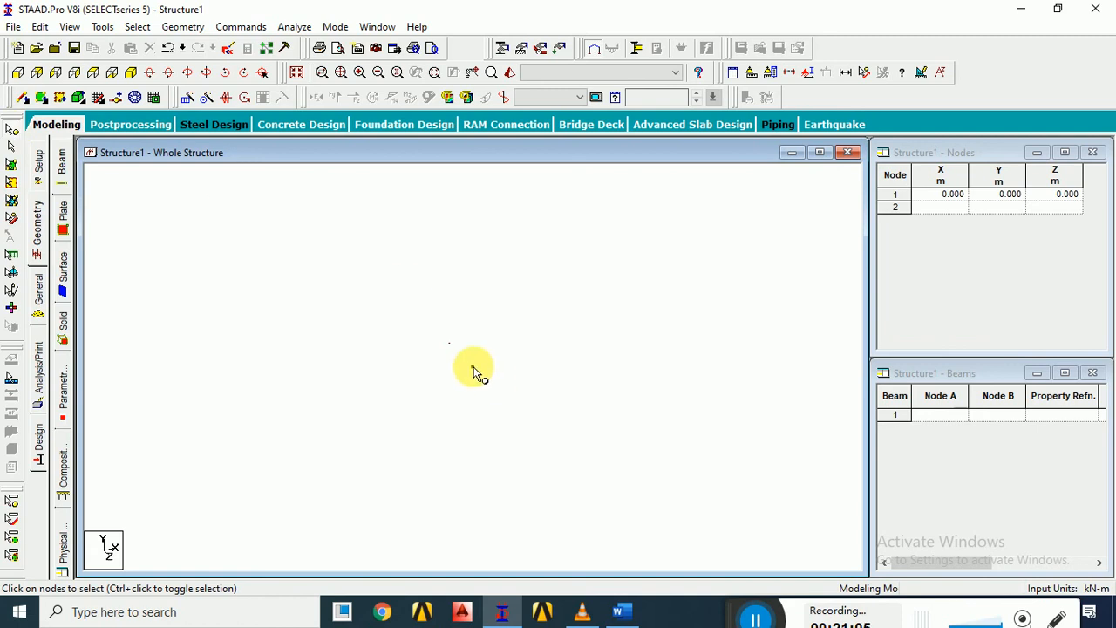
pyautogui.click(473, 367)
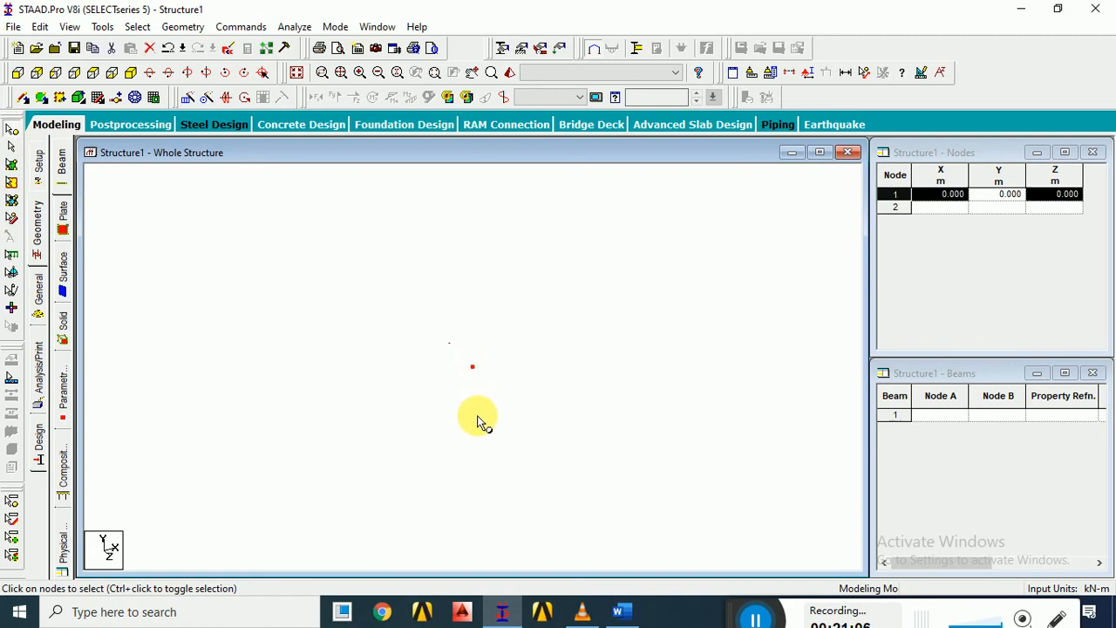
pyautogui.click(188, 96)
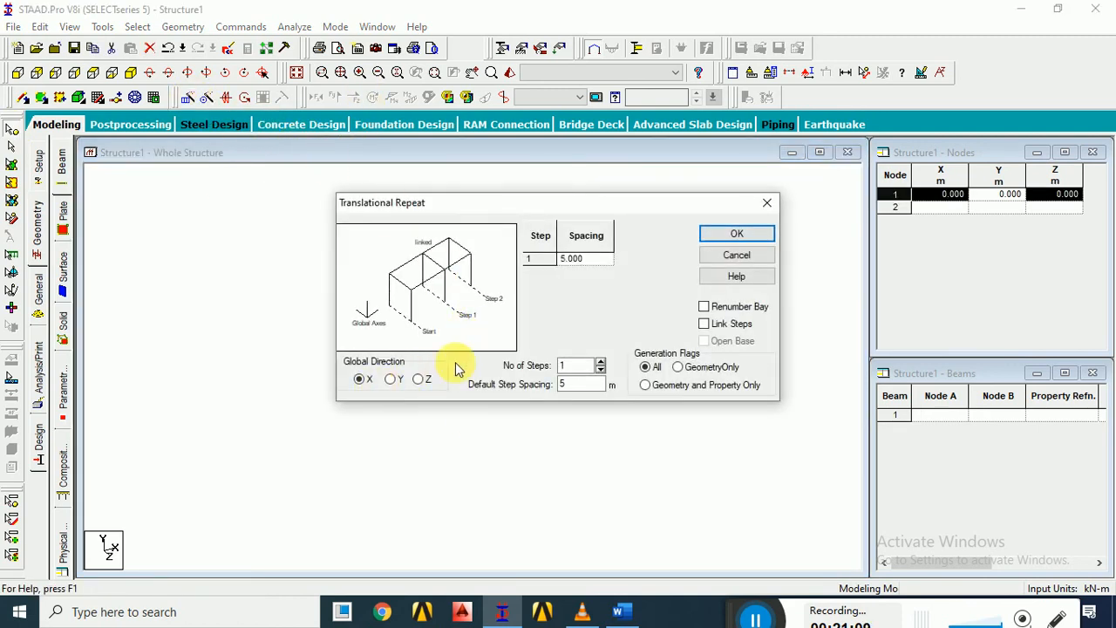
pyautogui.write('3')
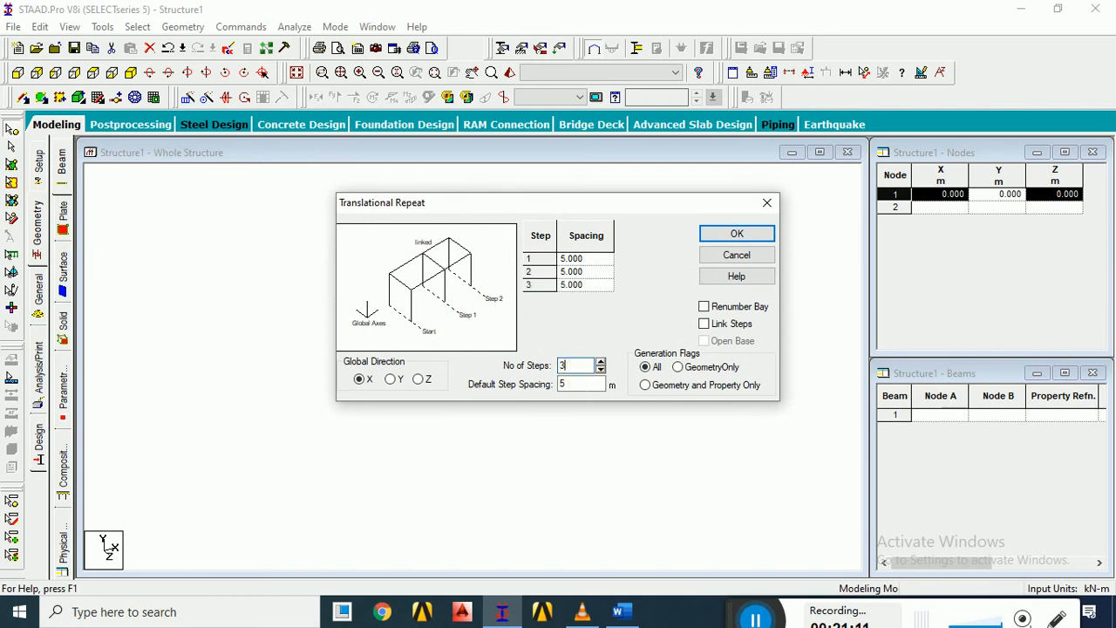
pyautogui.click(728, 228)
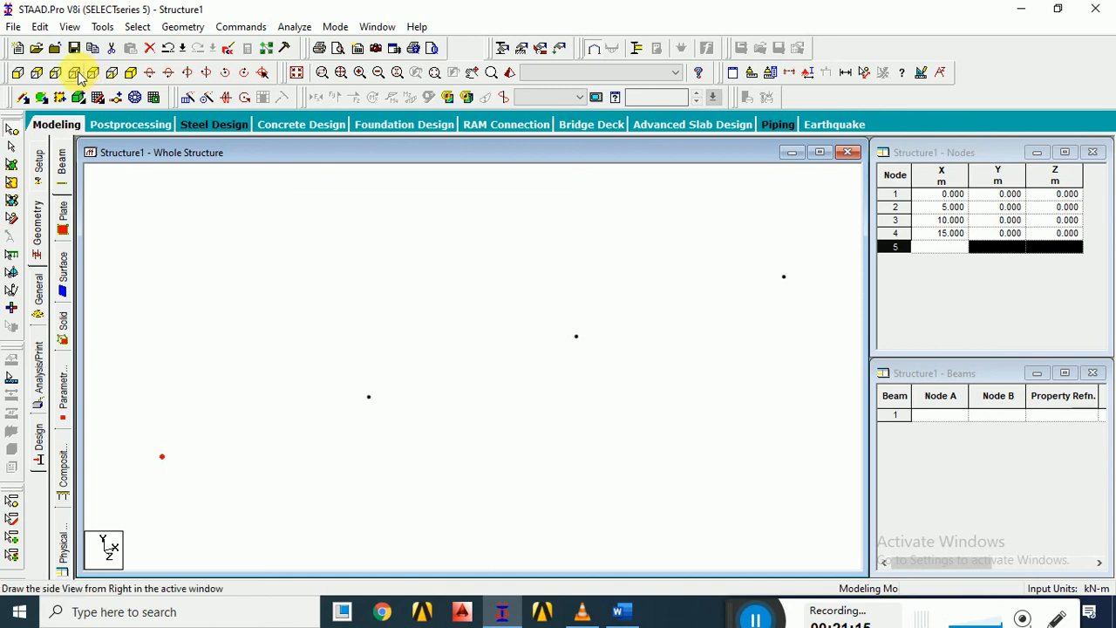
# - View the row of nodes in plan and display their node numbers
pyautogui.click(76, 75)
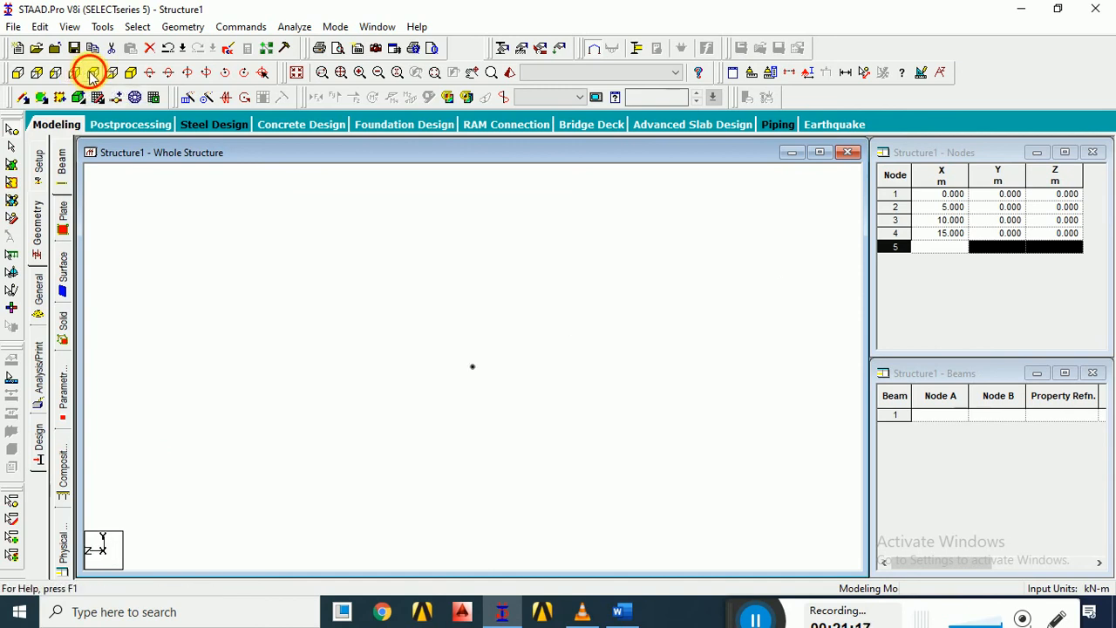
pyautogui.click(92, 74)
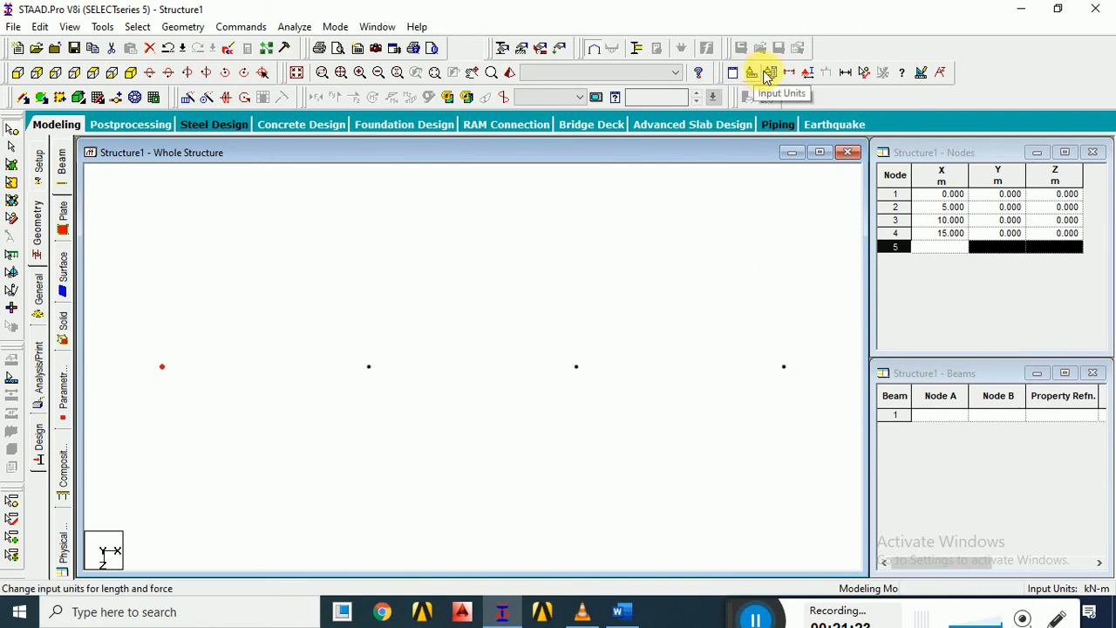
pyautogui.click(811, 77)
pyautogui.click(423, 125)
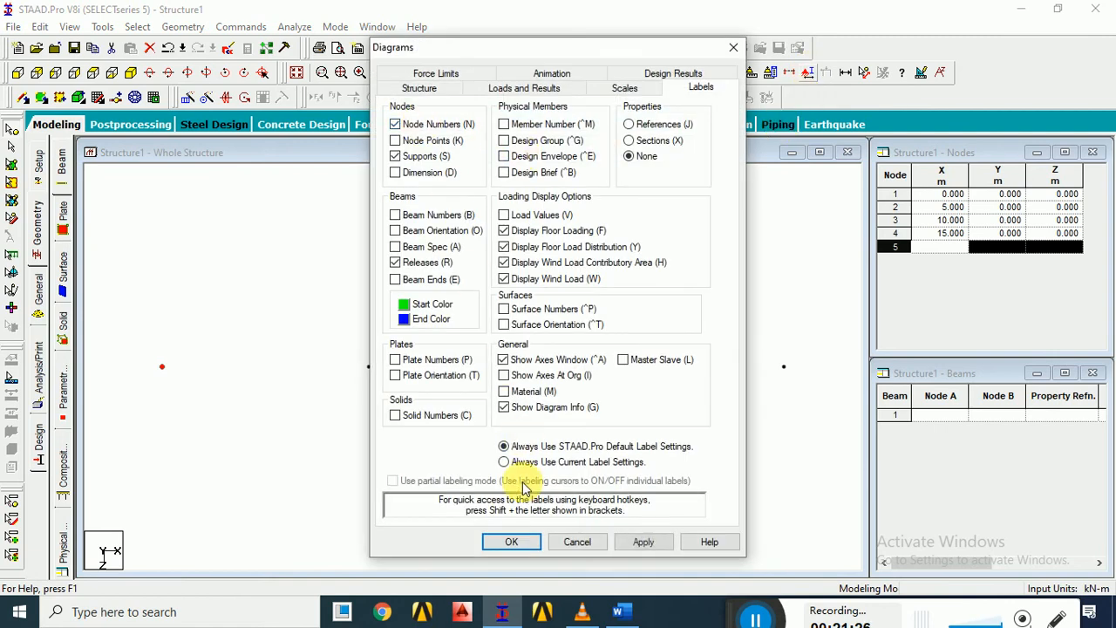
pyautogui.click(513, 541)
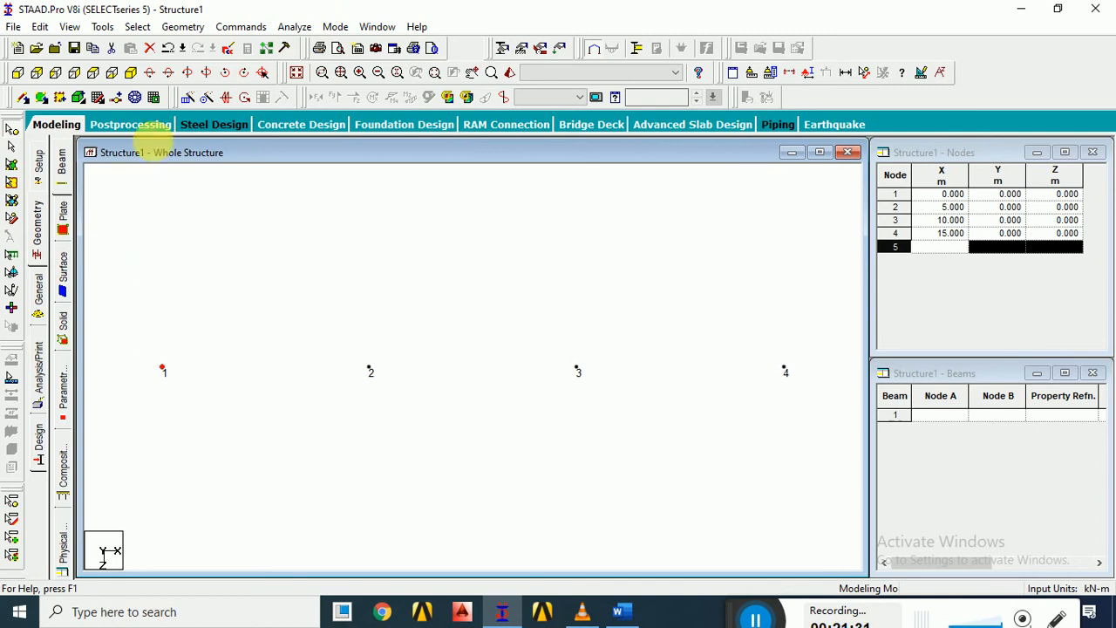
# - Select all four nodes of the row and repeat them along global Y in 2 steps of 3 m
pyautogui.click(180, 381)
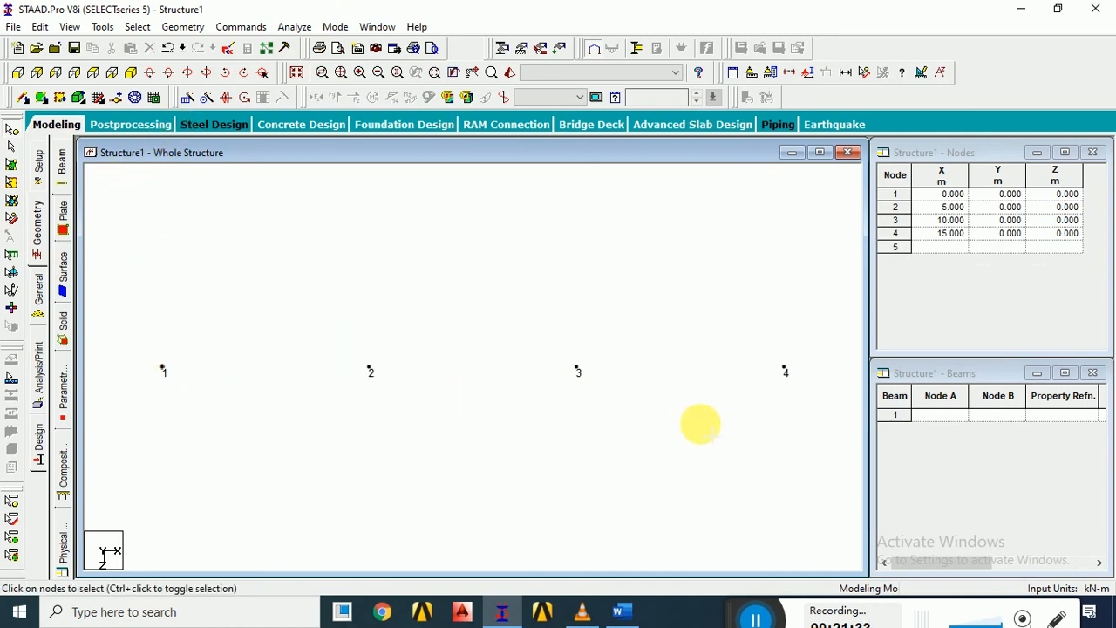
pyautogui.moveTo(149, 331); pyautogui.dragTo(788, 403)
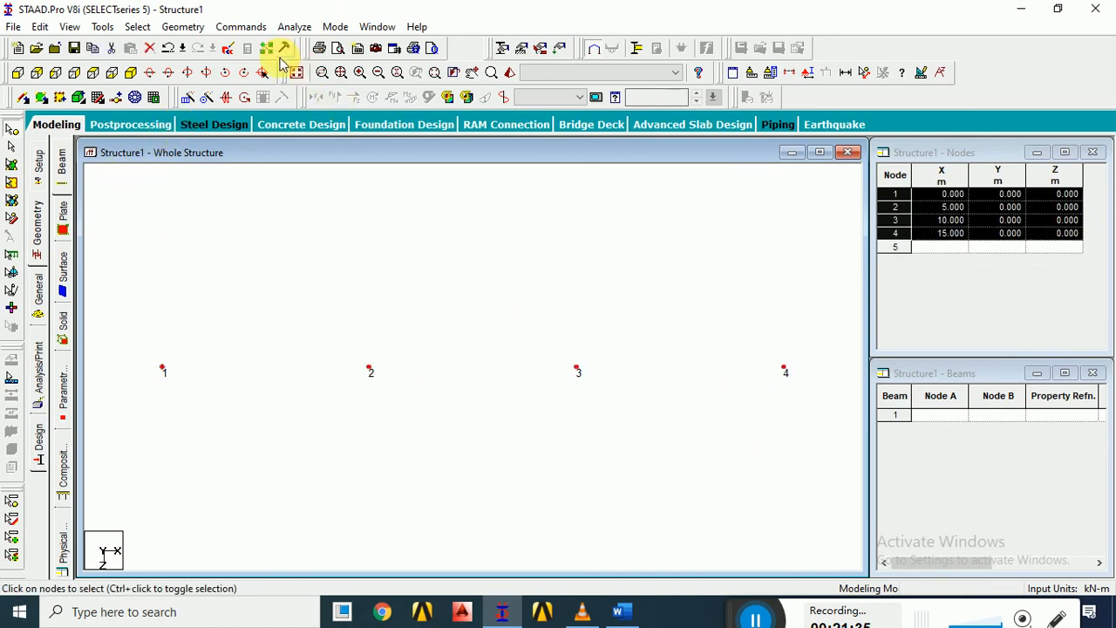
pyautogui.click(189, 97)
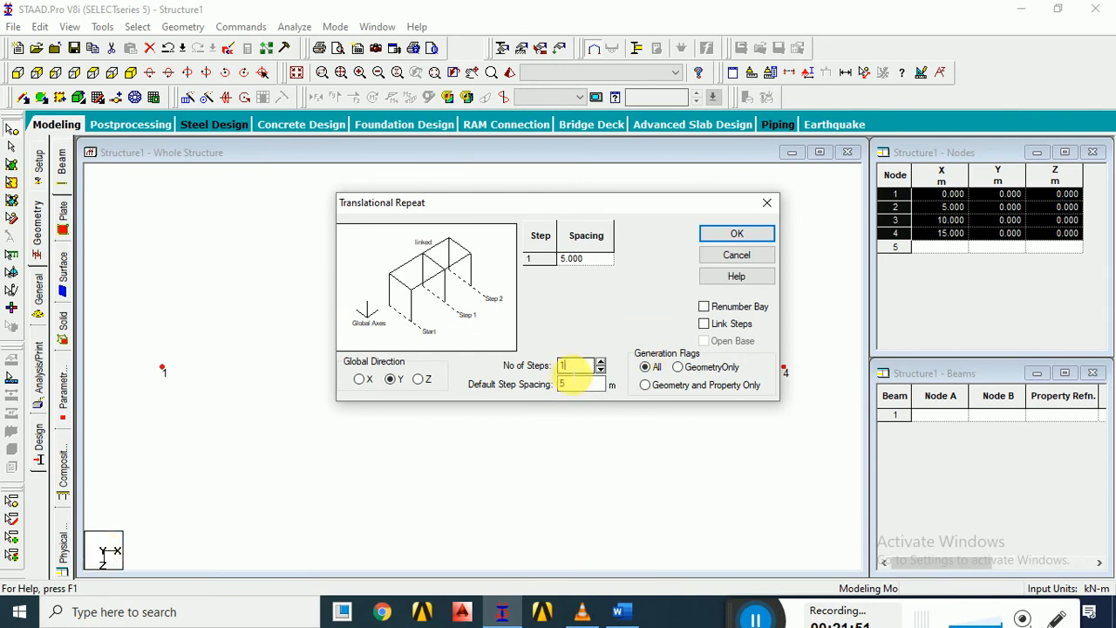
pyautogui.write('2')
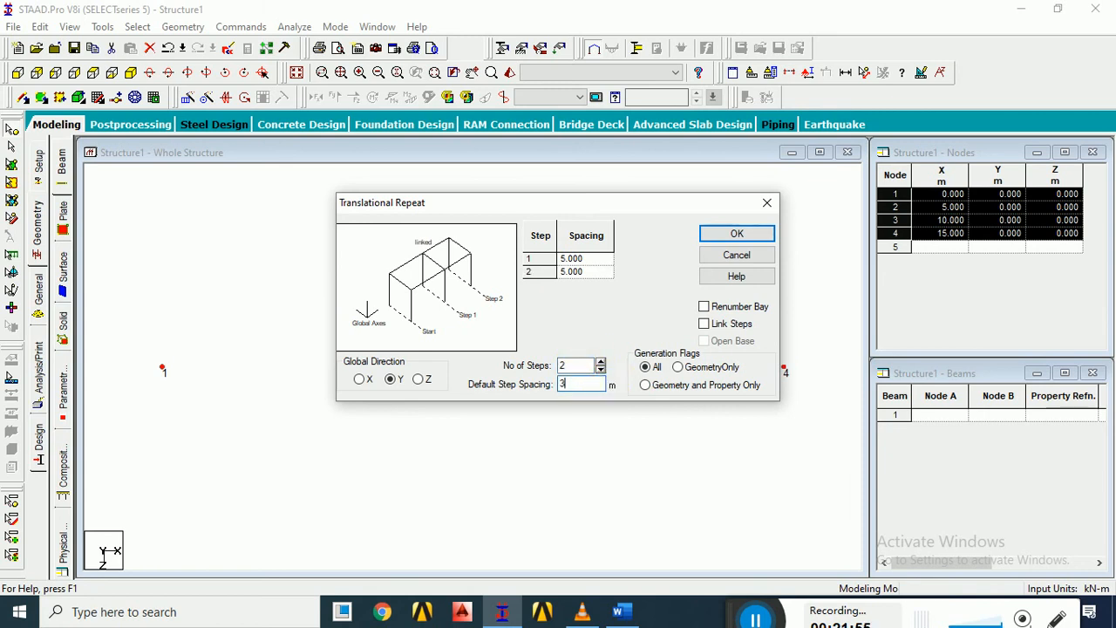
pyautogui.click(647, 294)
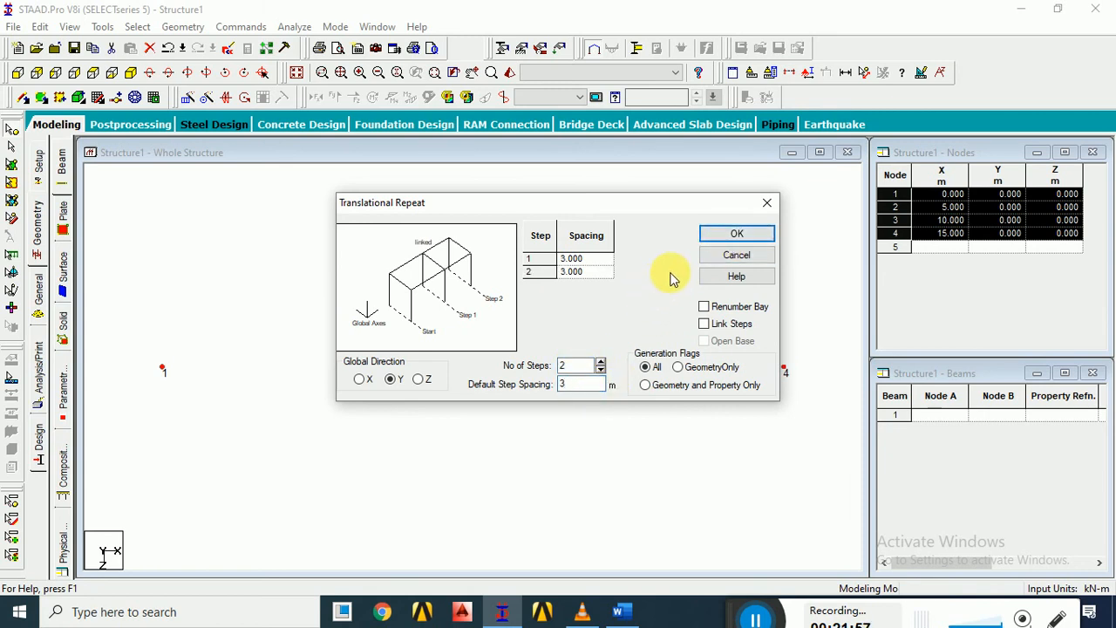
pyautogui.click(732, 234)
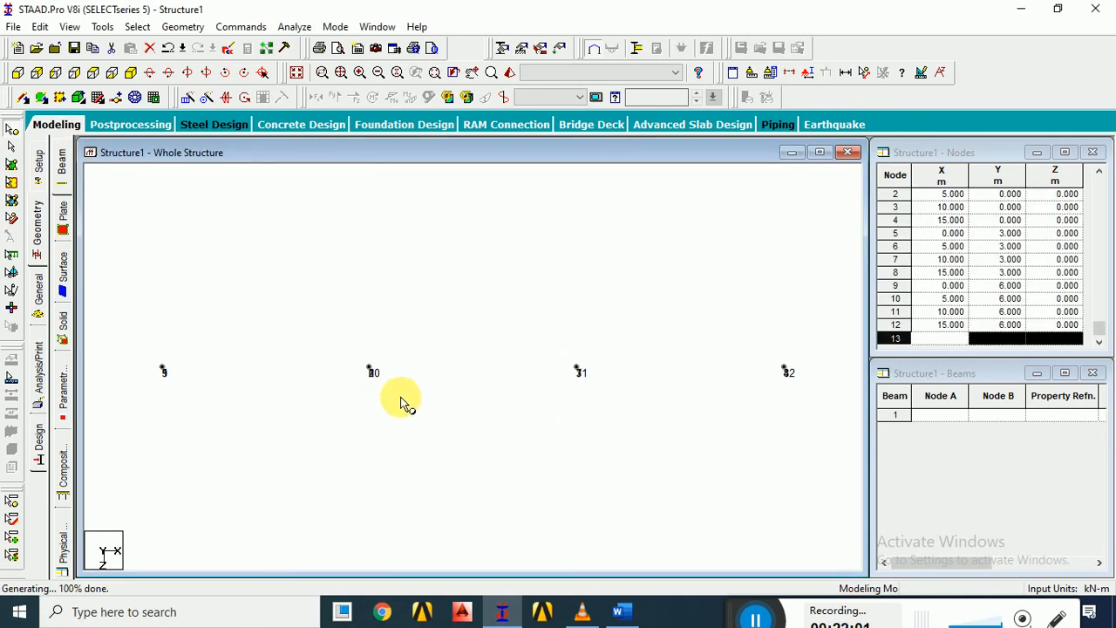
# - Select nodes 3, 6 and 7 and repeat them along global Y in 3 steps of -5 m with Translational Repeat
pyautogui.click(129, 72)
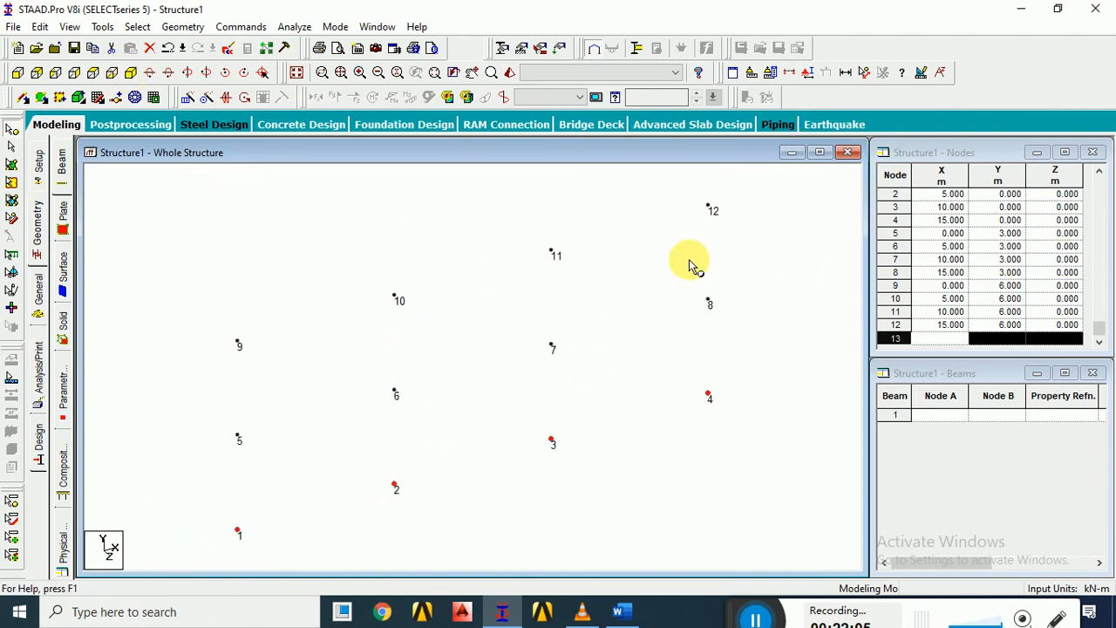
pyautogui.click(92, 72)
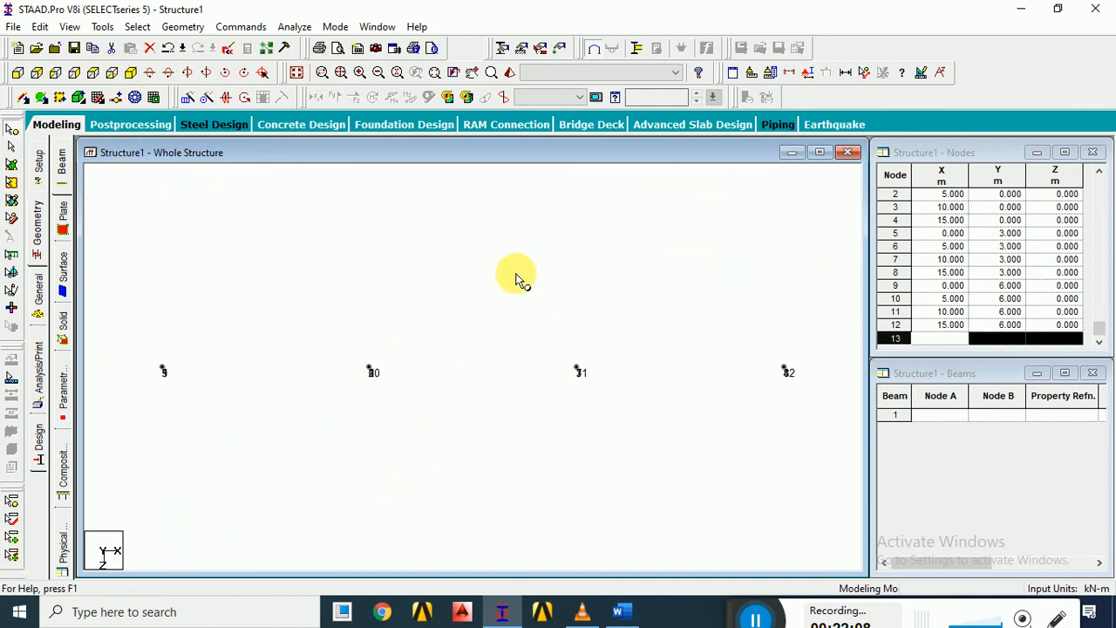
pyautogui.click(149, 73)
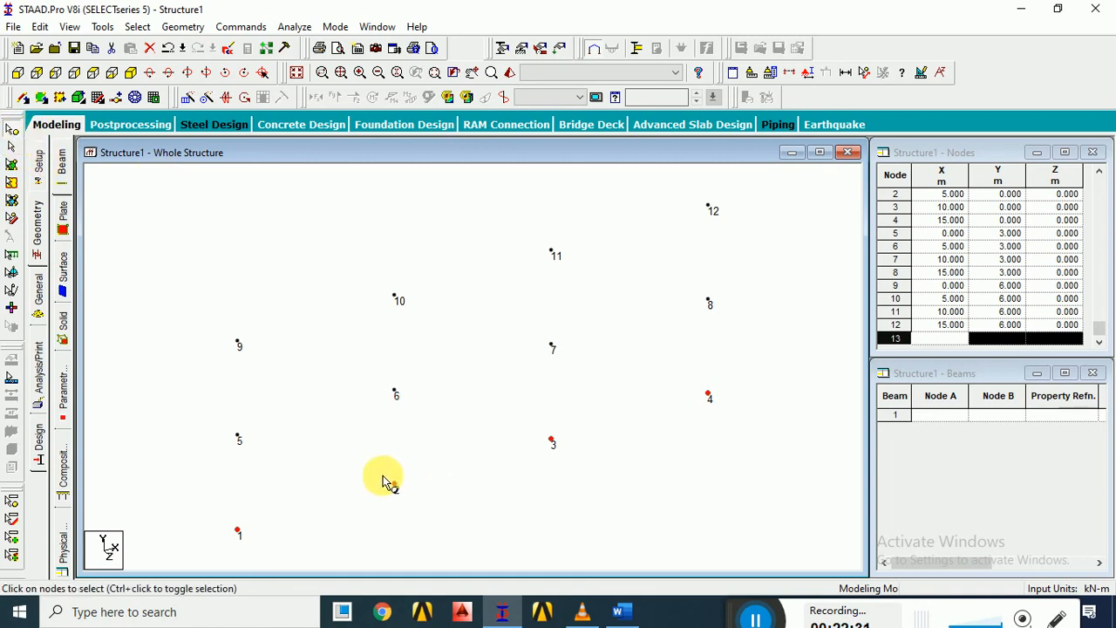
pyautogui.moveTo(379, 469); pyautogui.dragTo(658, 323)
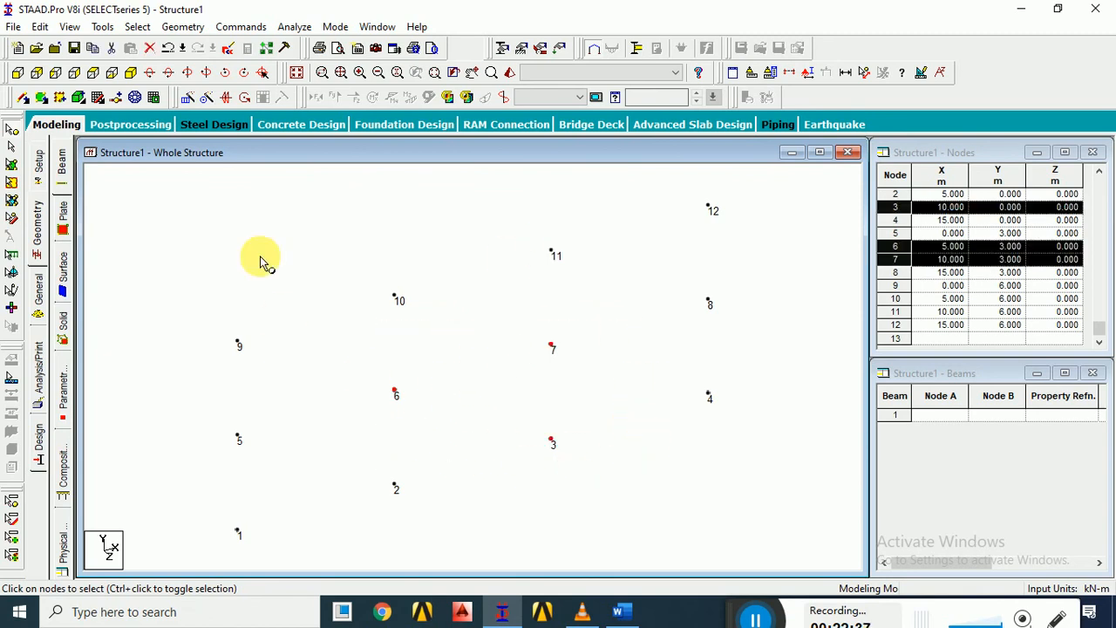
pyautogui.click(189, 98)
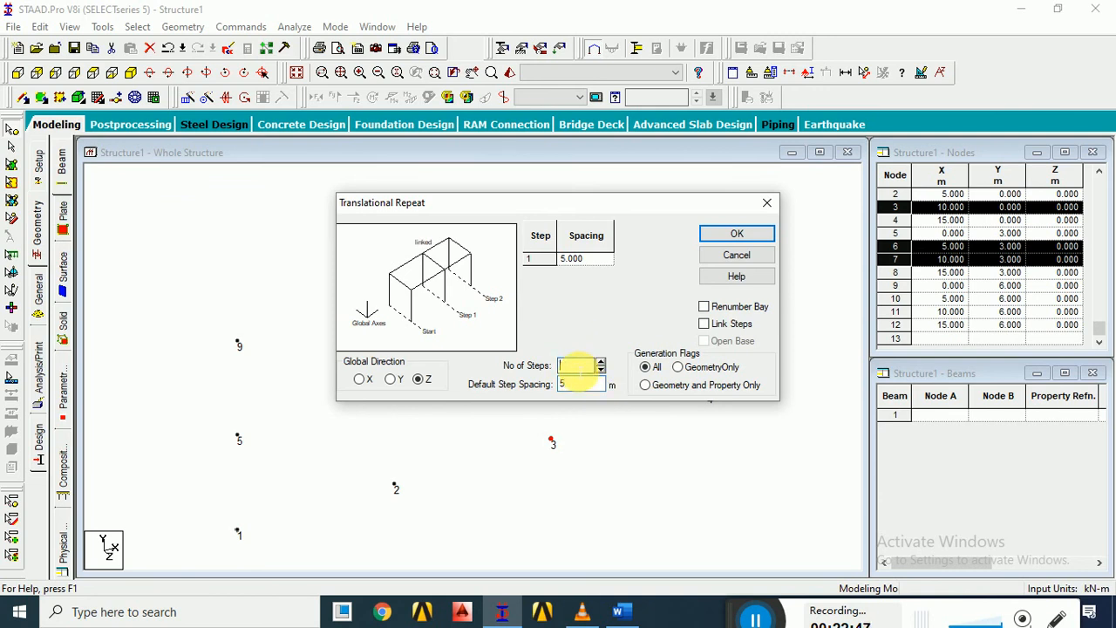
pyautogui.write('3')
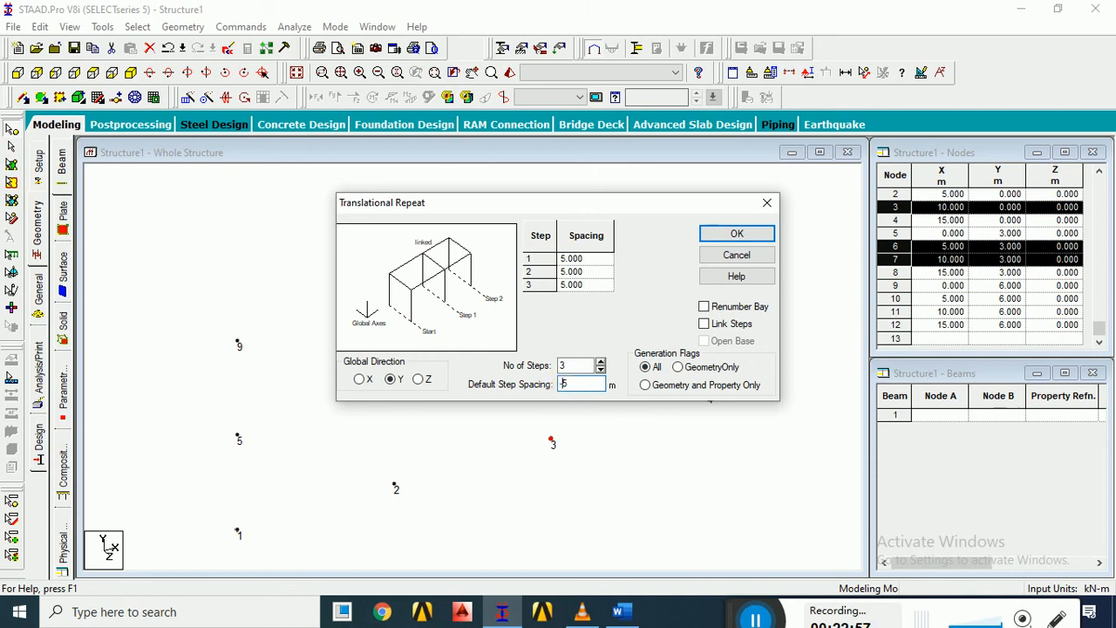
pyautogui.write('-')
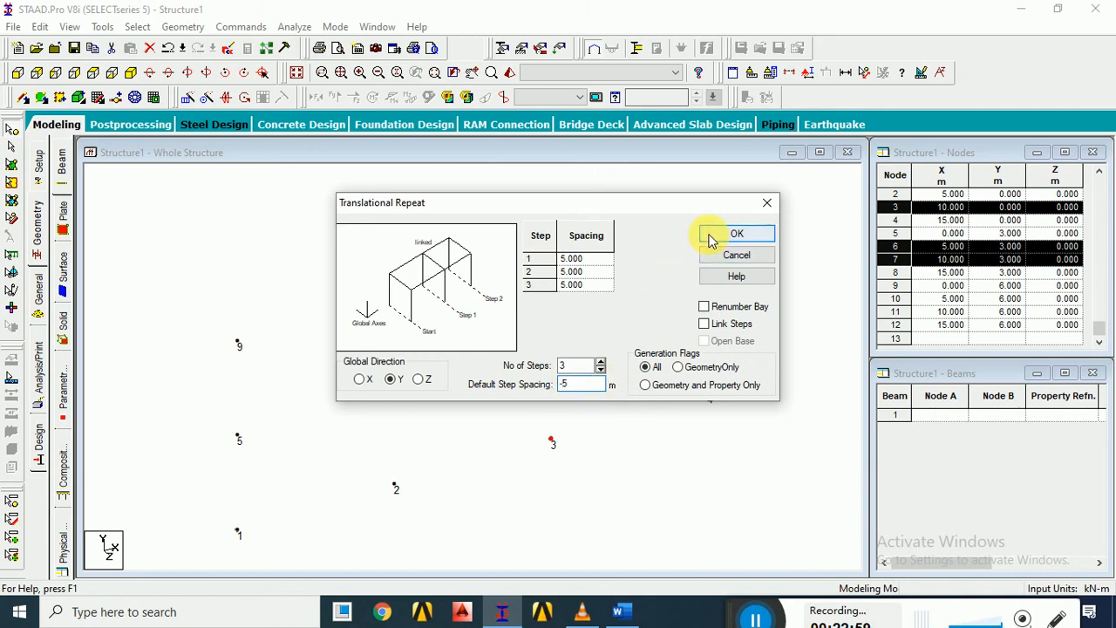
pyautogui.click(735, 234)
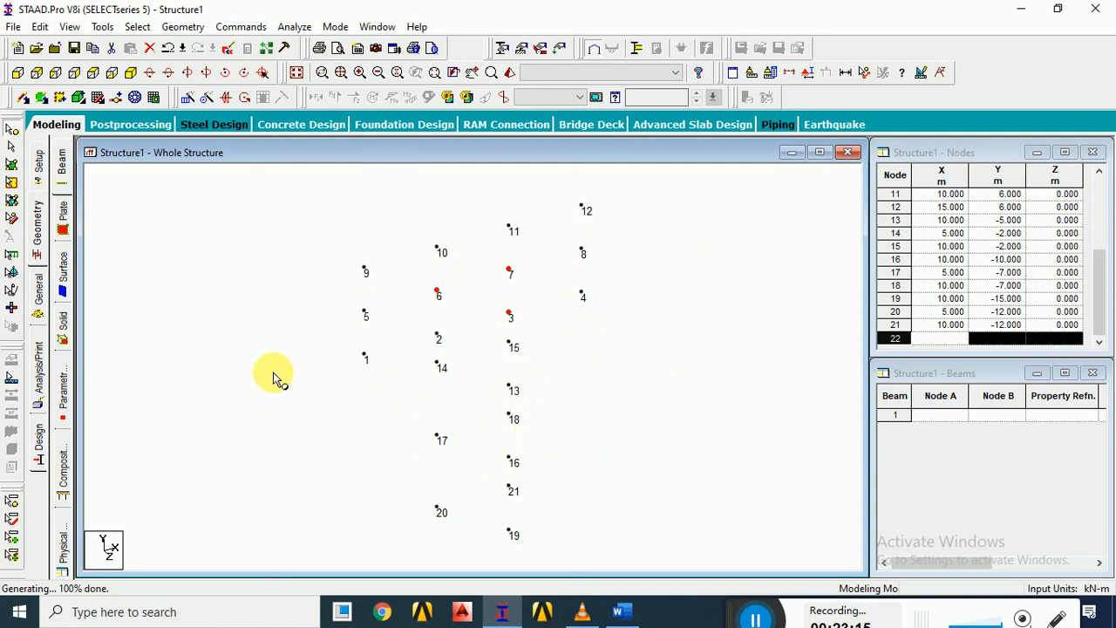
# - Select all nodes and renumber them from 100, sorted by X, Y and Z coordinate and joint number in ascending order
pyautogui.click(11, 136)
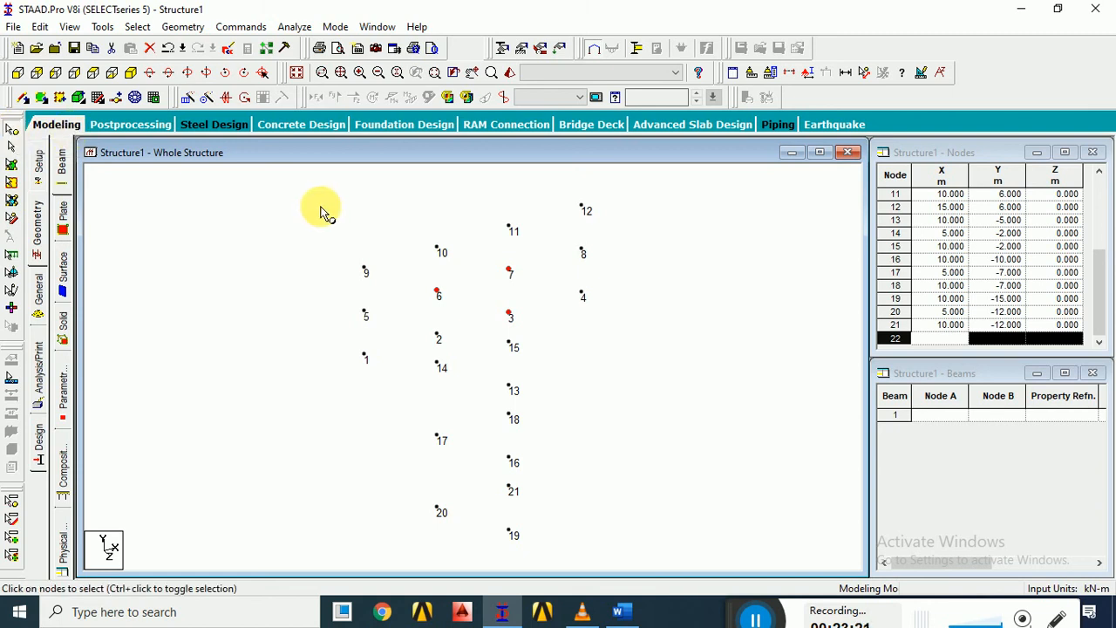
pyautogui.hotkey('ctrl', 'a')
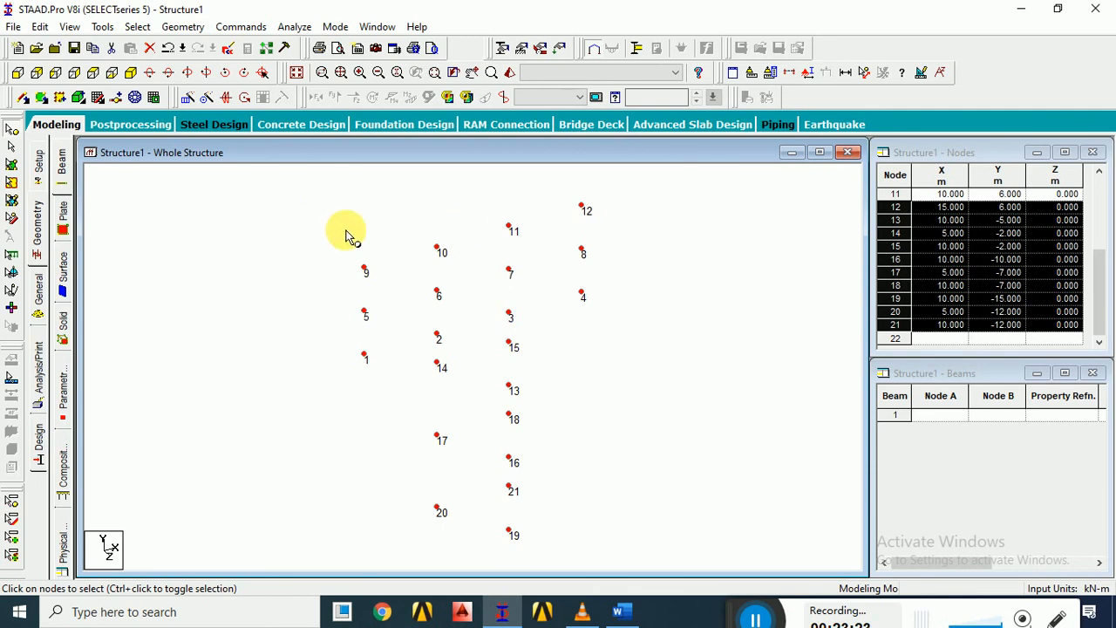
pyautogui.click(187, 27)
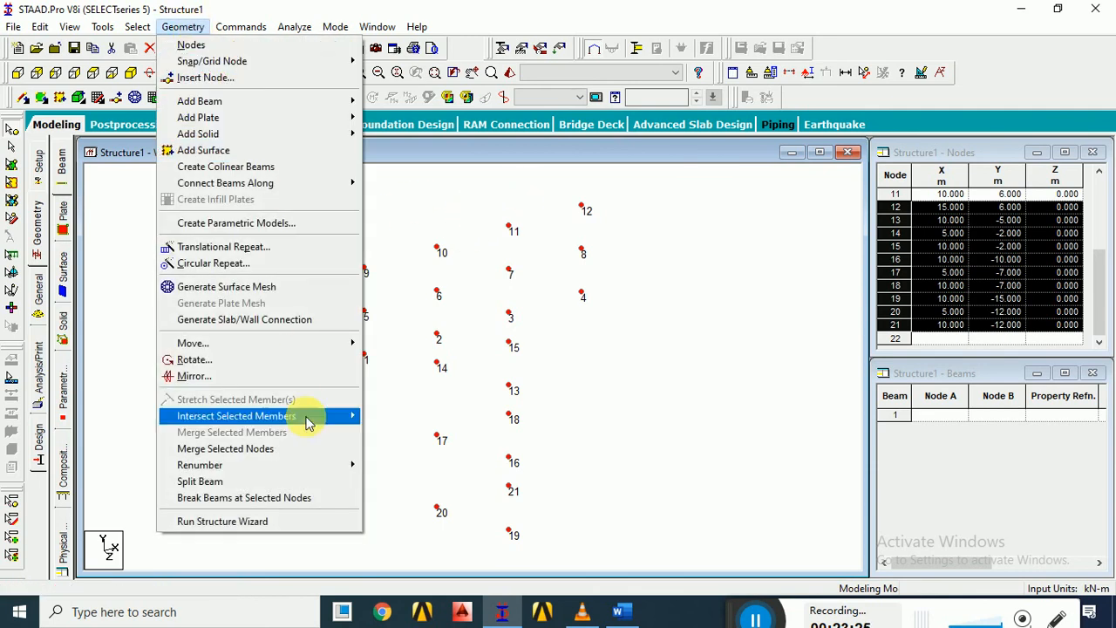
pyautogui.moveTo(319, 468)
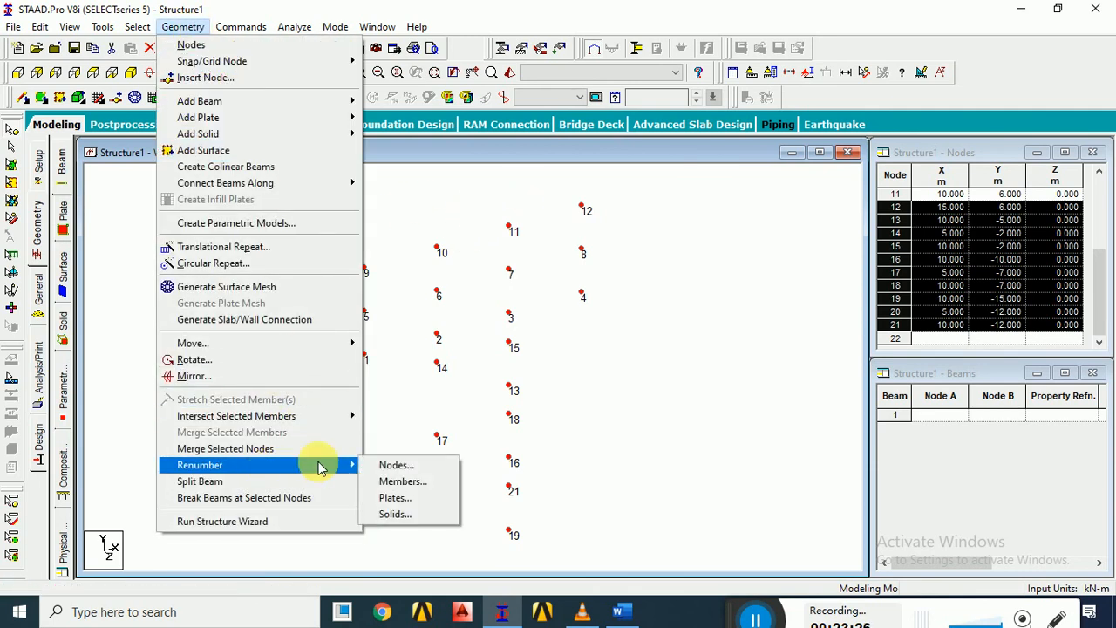
pyautogui.click(388, 467)
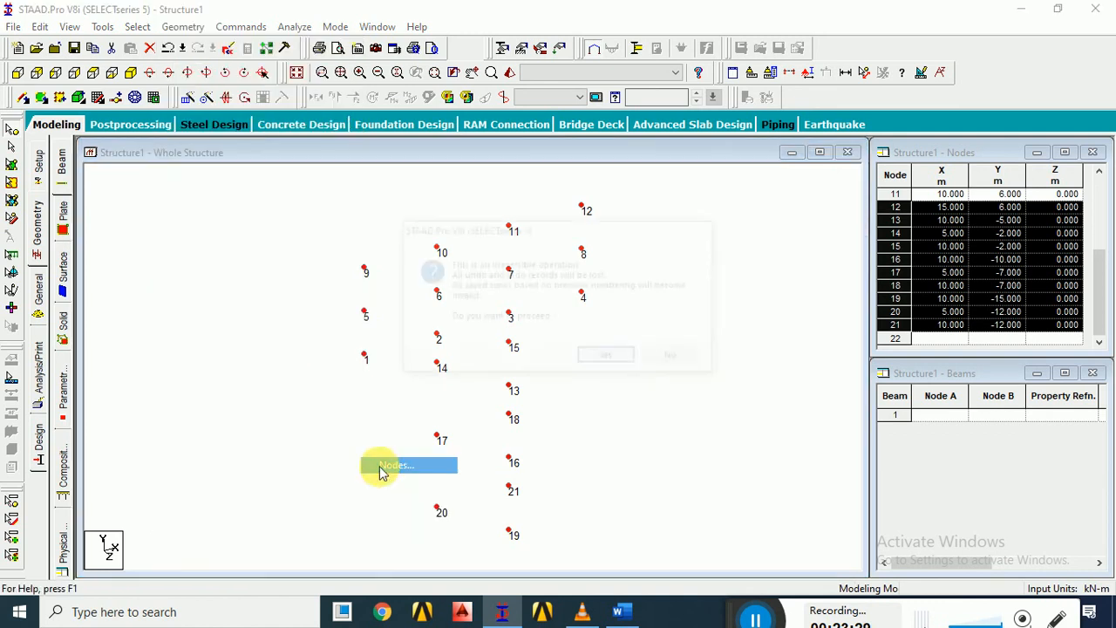
pyautogui.click(608, 361)
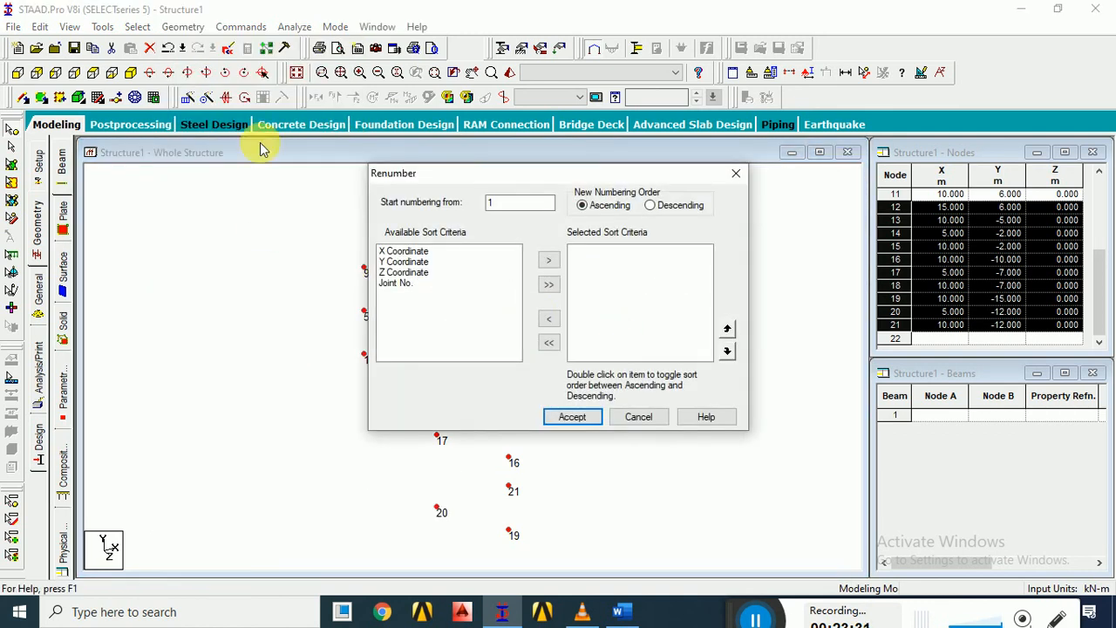
pyautogui.click(549, 286)
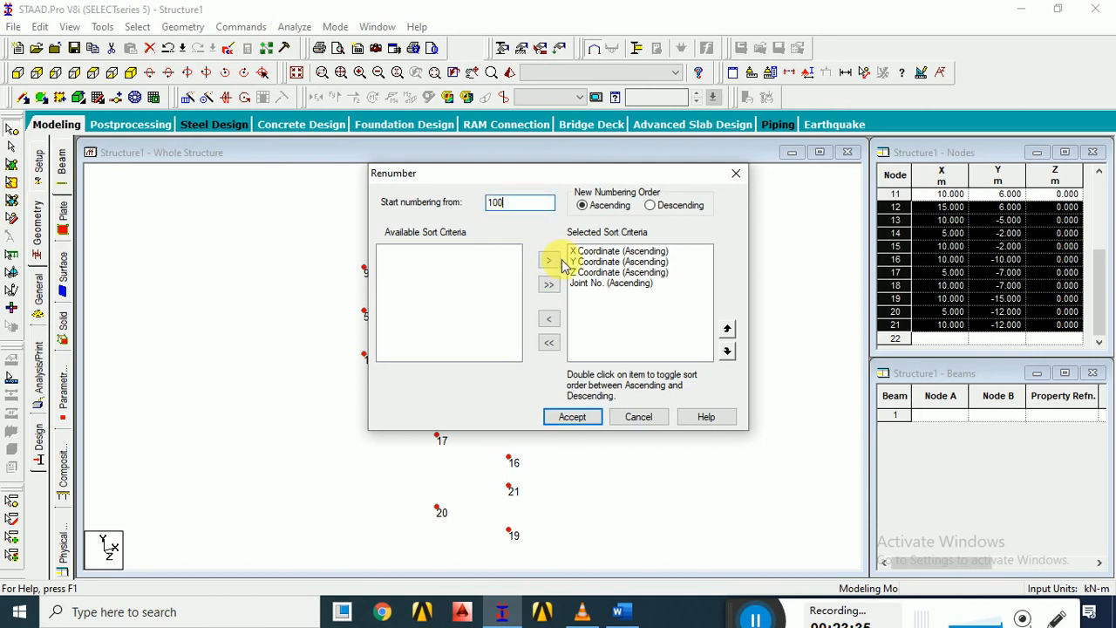
pyautogui.click(567, 423)
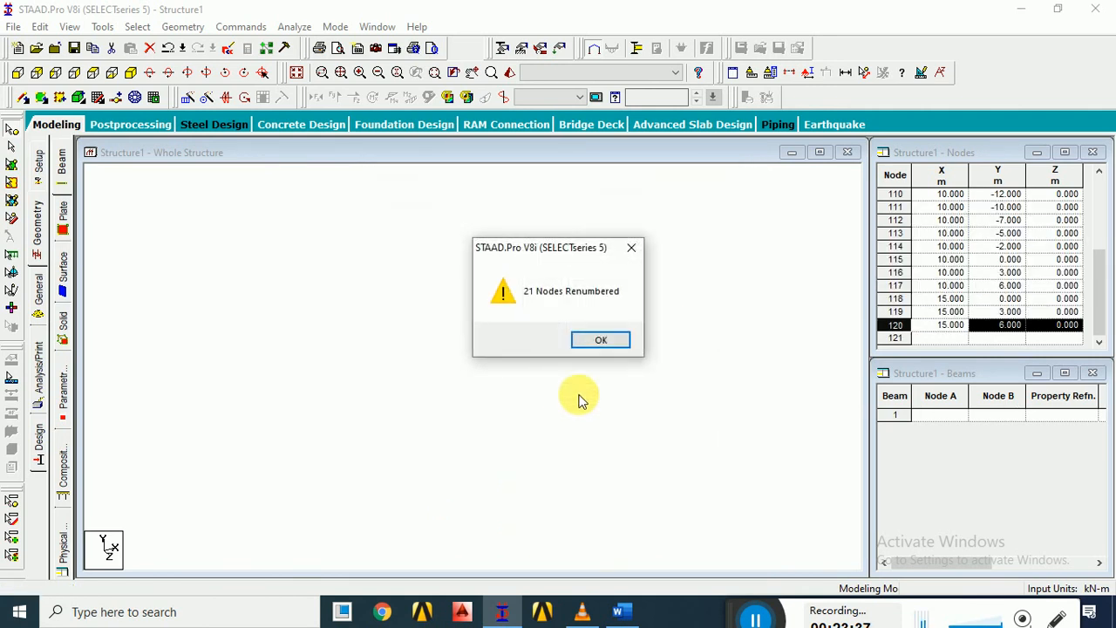
pyautogui.click(607, 342)
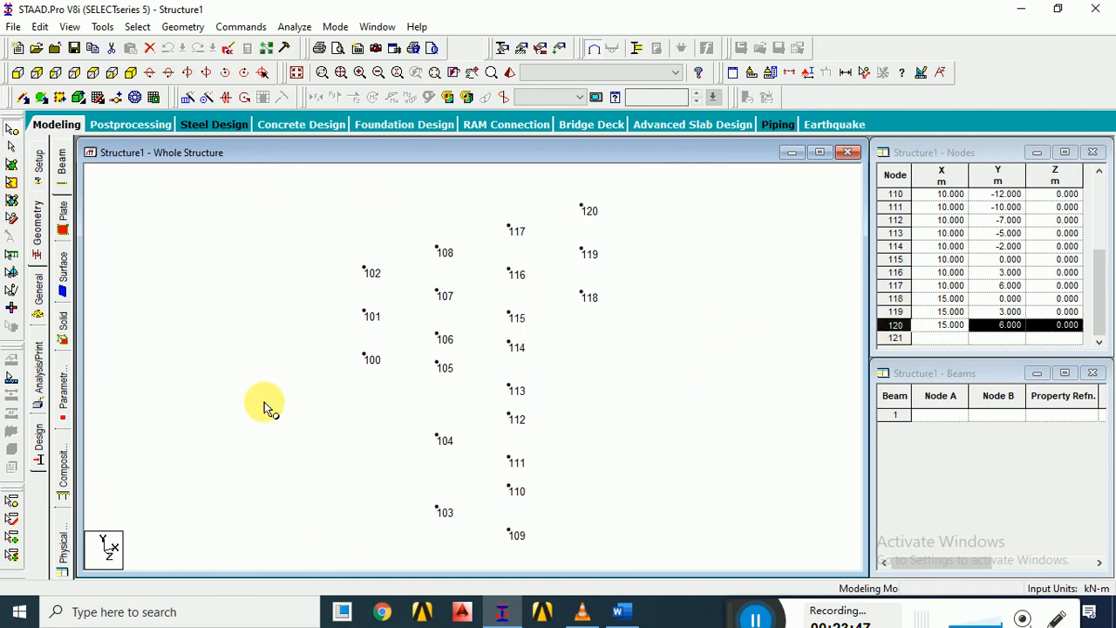
# - Select all nodes again and renumber them from 1, sorted only by Y coordinate in ascending order
pyautogui.click(511, 342)
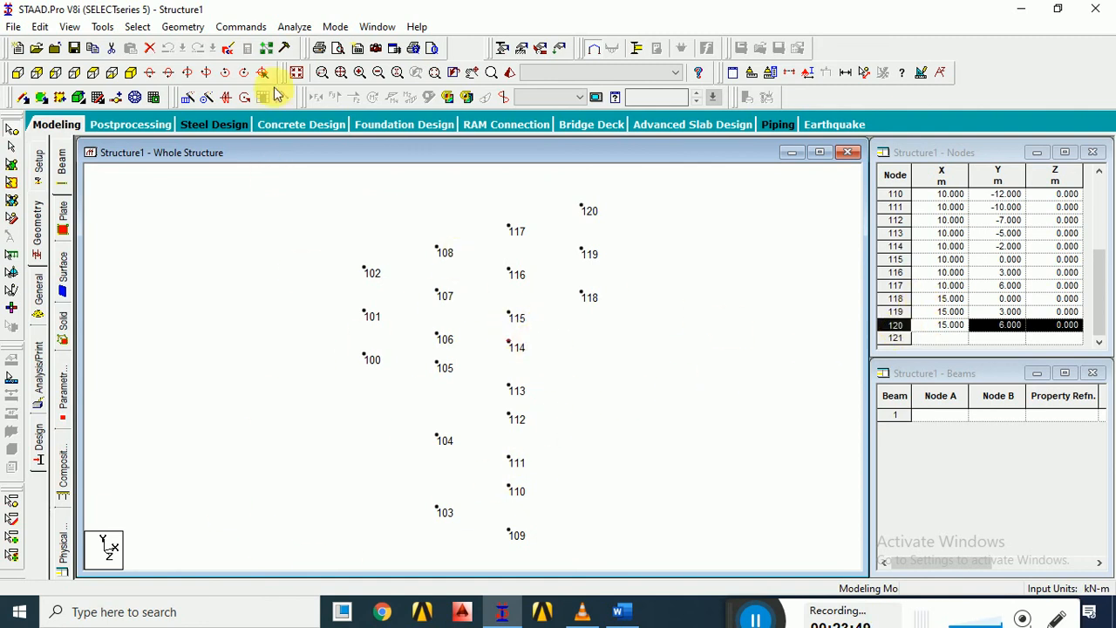
pyautogui.click(12, 130)
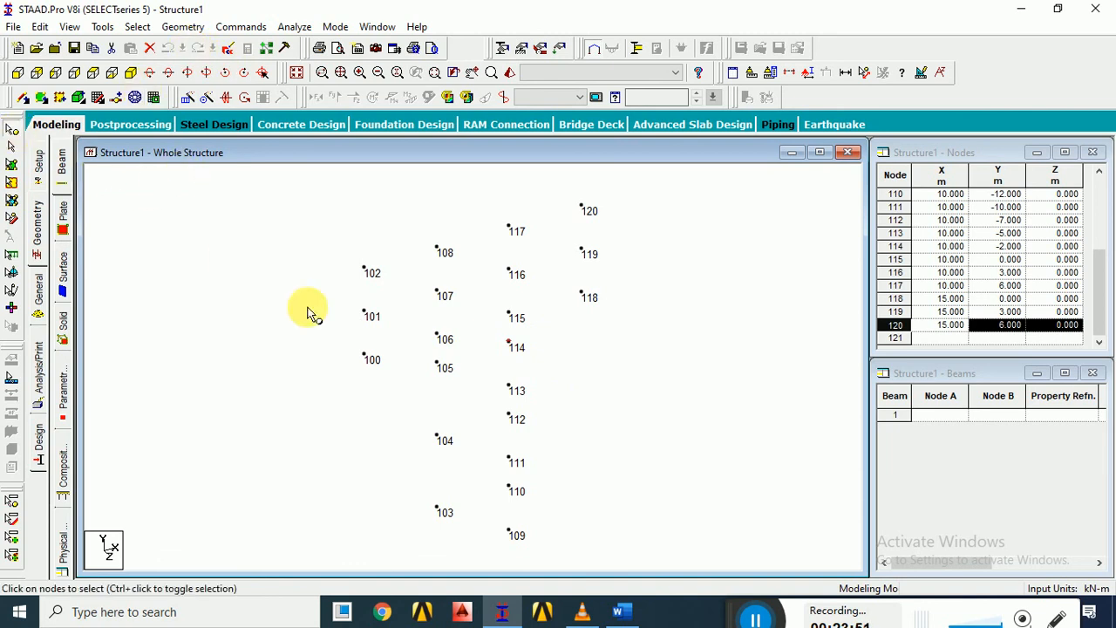
pyautogui.click(385, 367)
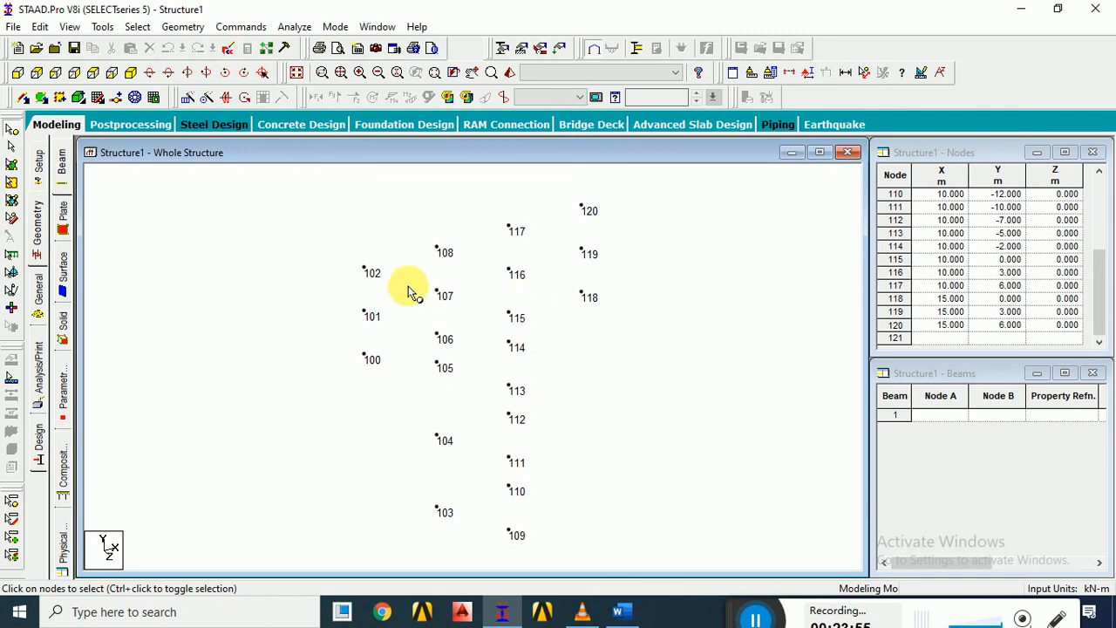
pyautogui.hotkey('ctrl', 'a')
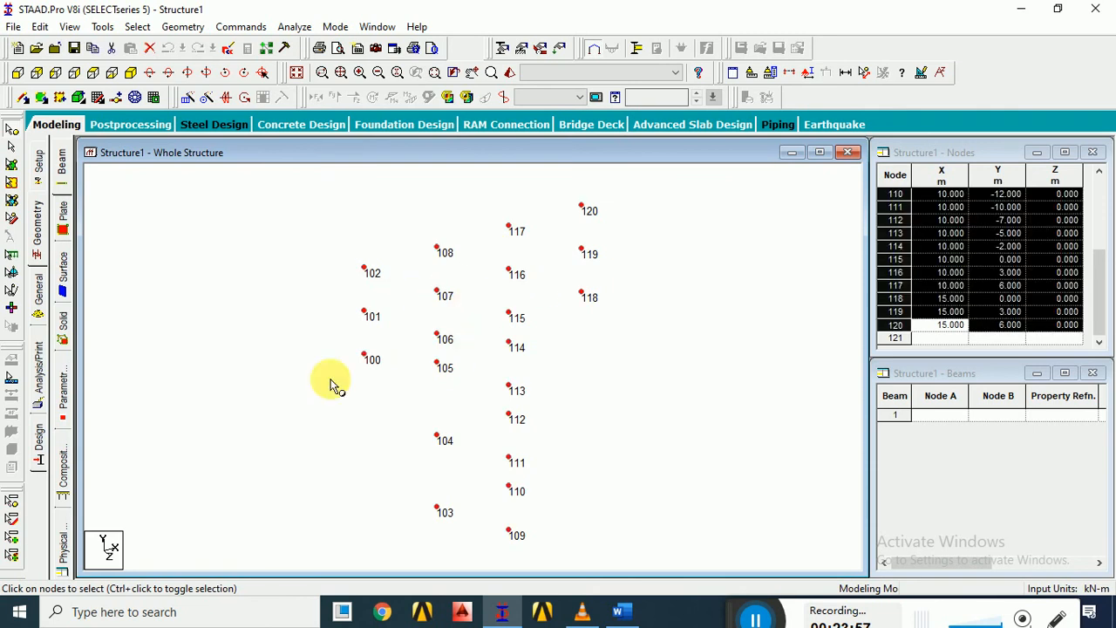
pyautogui.click(182, 27)
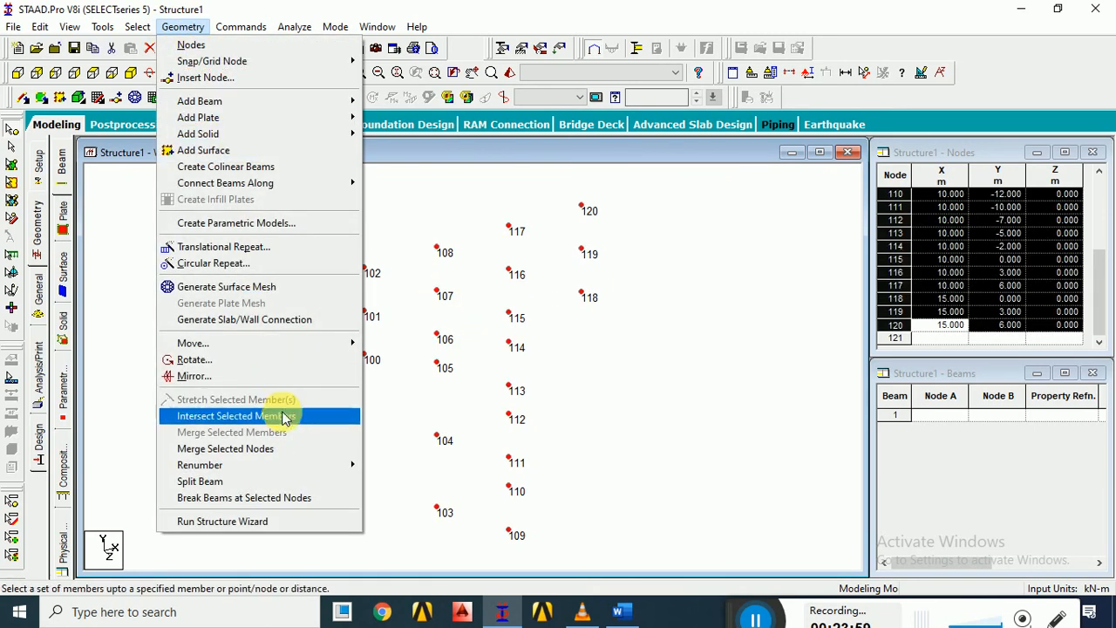
pyautogui.moveTo(342, 469)
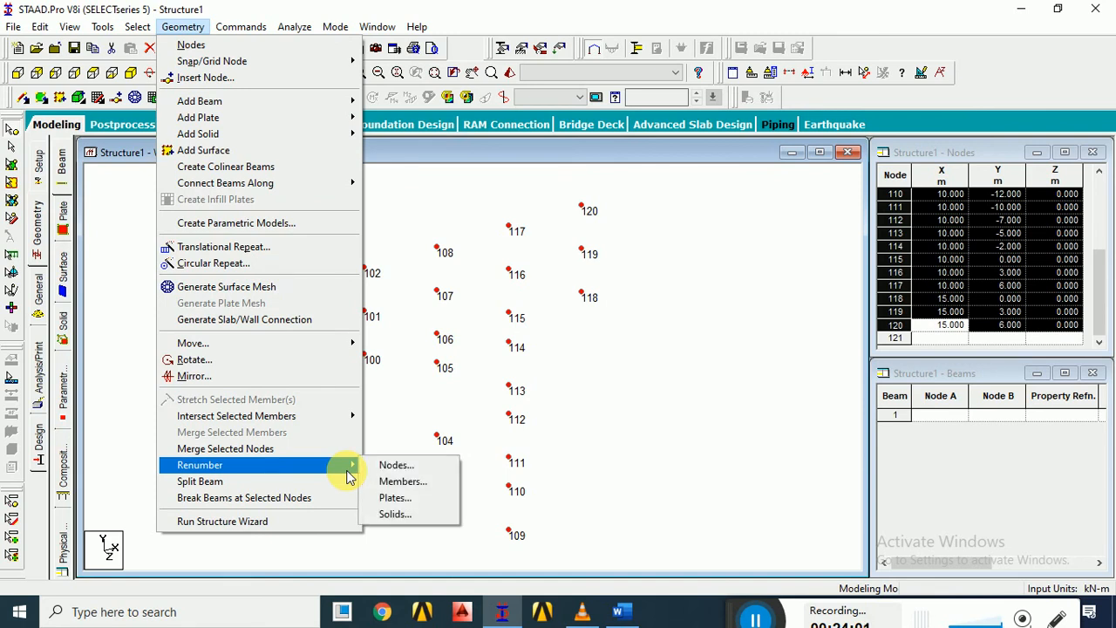
pyautogui.click(389, 466)
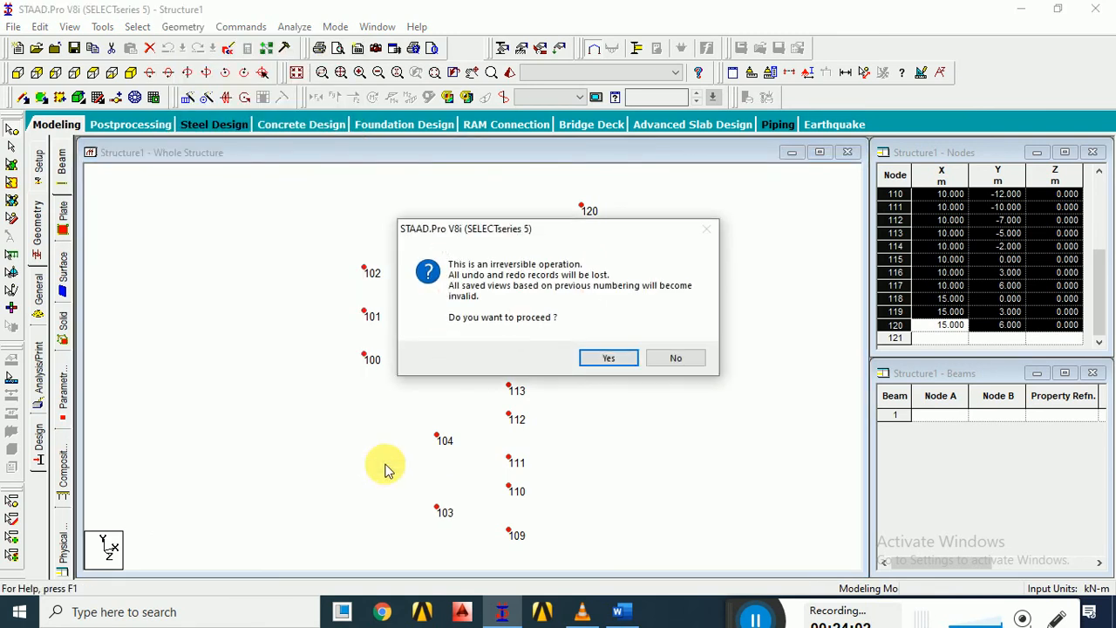
pyautogui.click(602, 359)
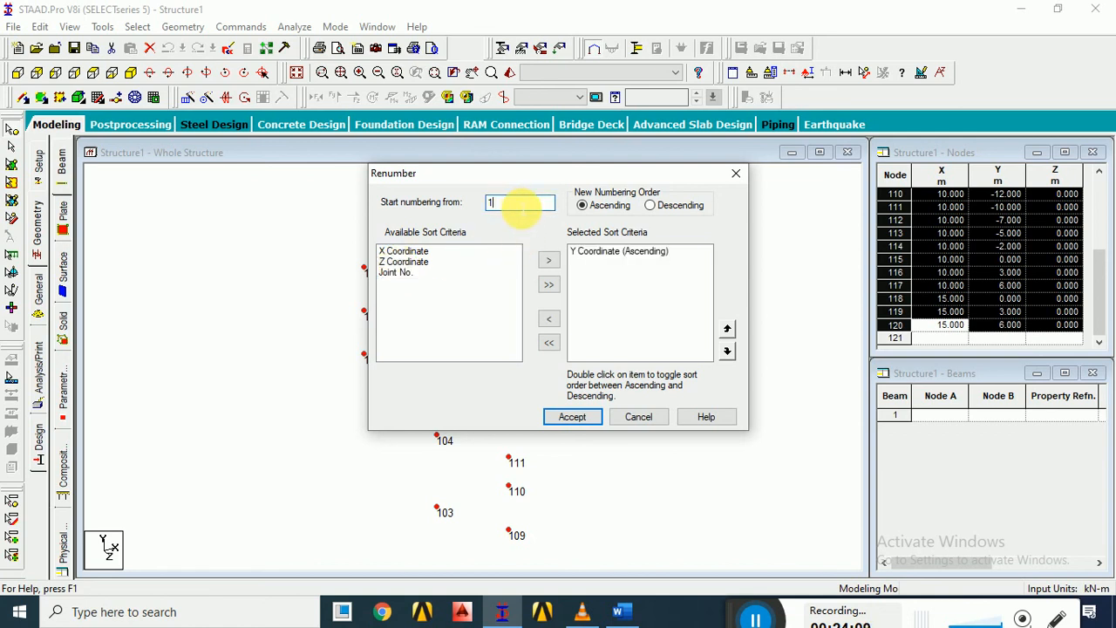
pyautogui.click(573, 418)
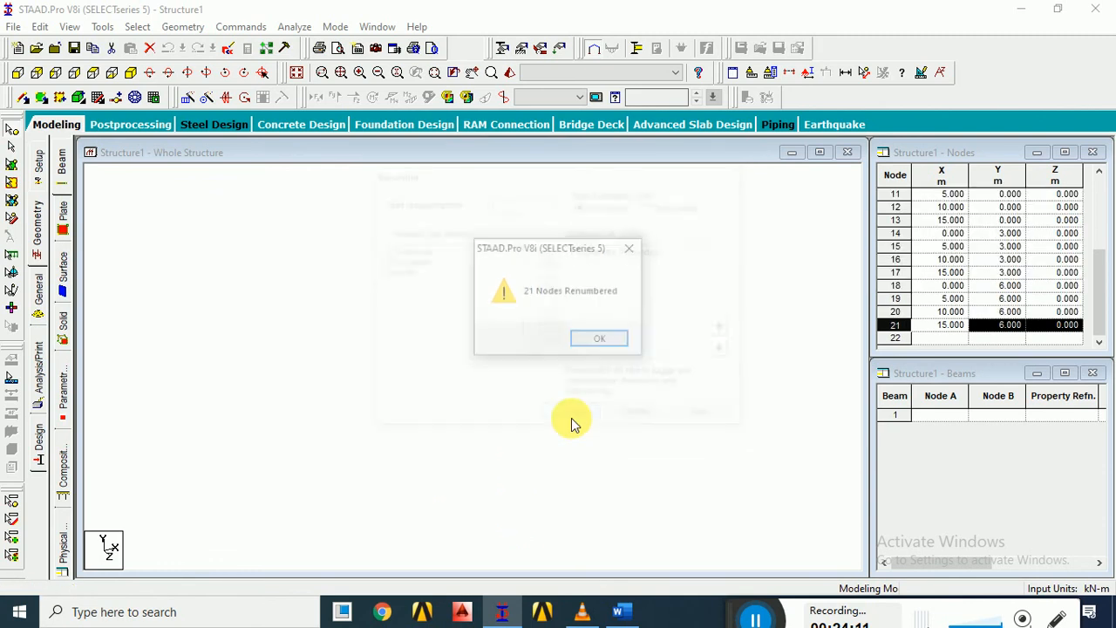
pyautogui.click(599, 340)
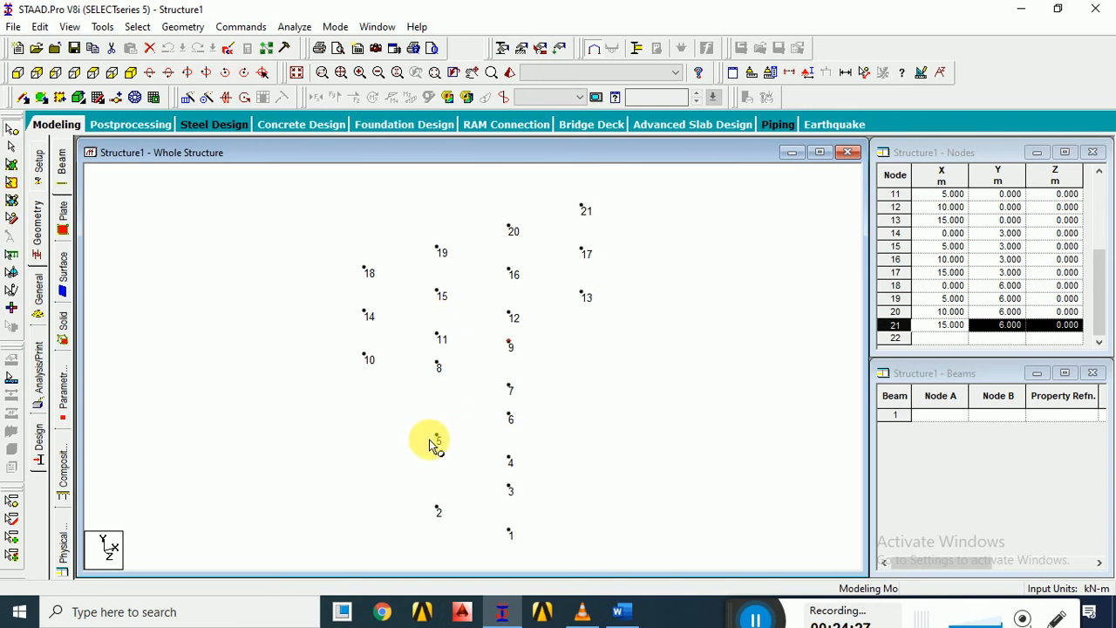
pyautogui.click(182, 27)
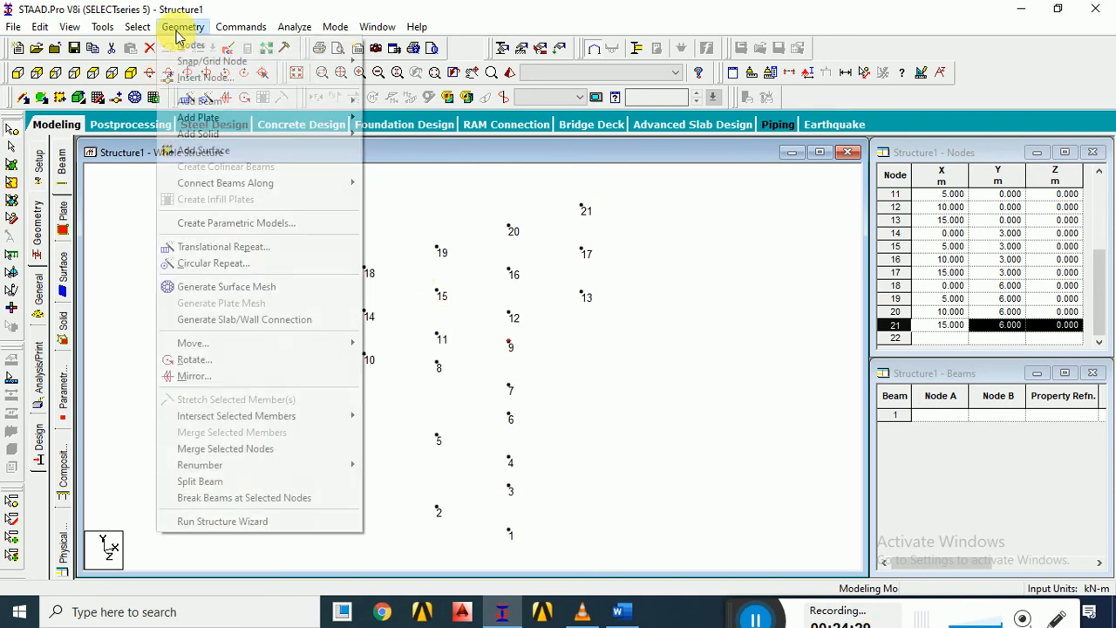
pyautogui.moveTo(298, 472)
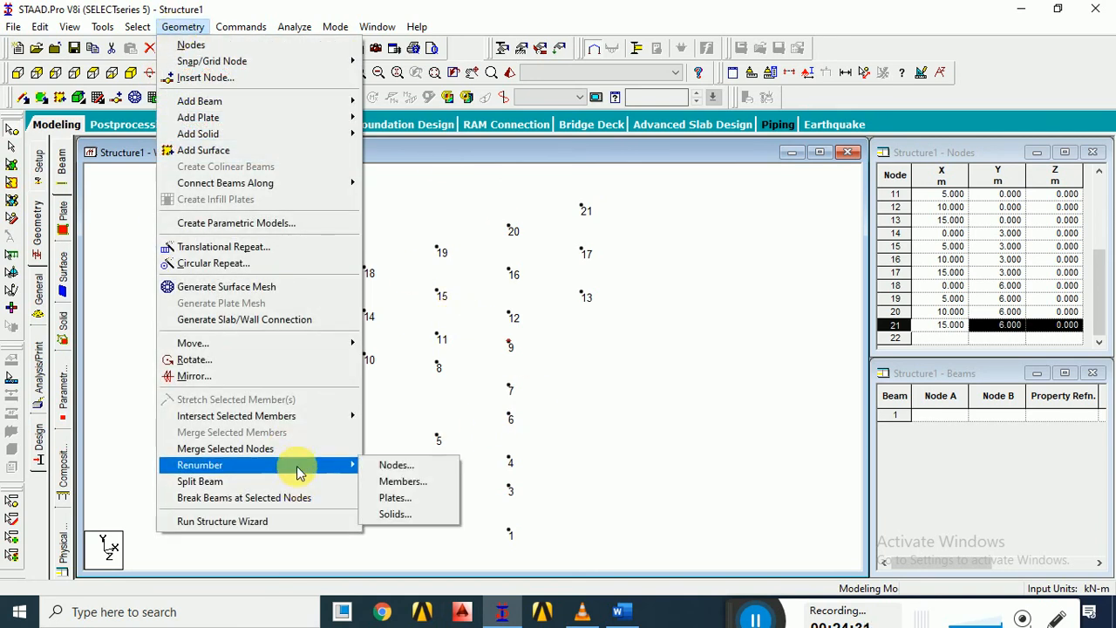
pyautogui.click(371, 466)
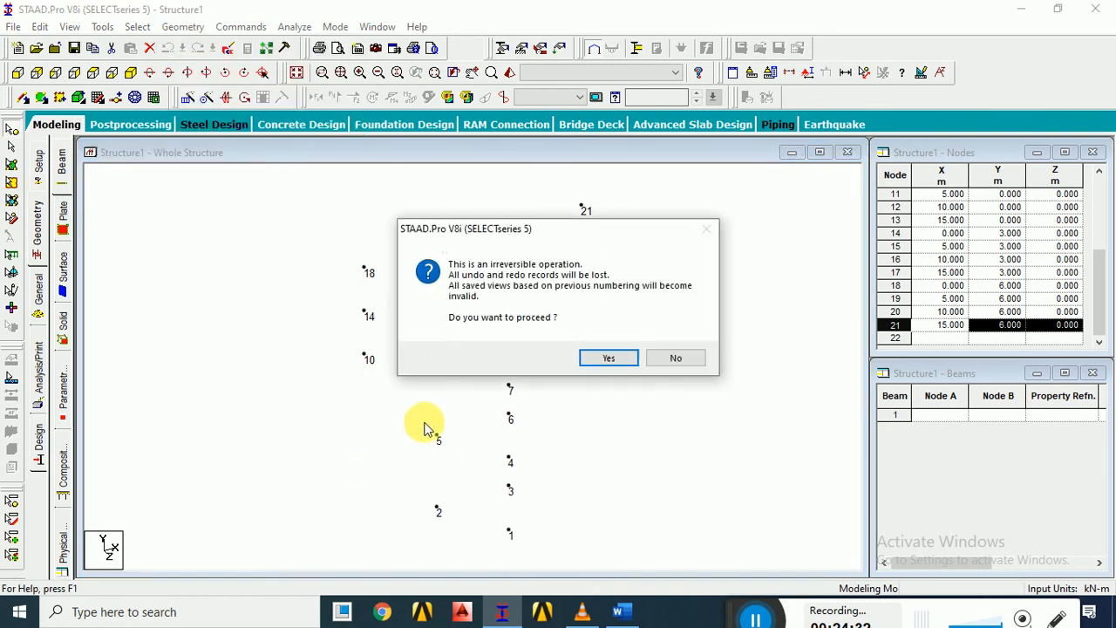
pyautogui.click(588, 360)
pyautogui.click(672, 340)
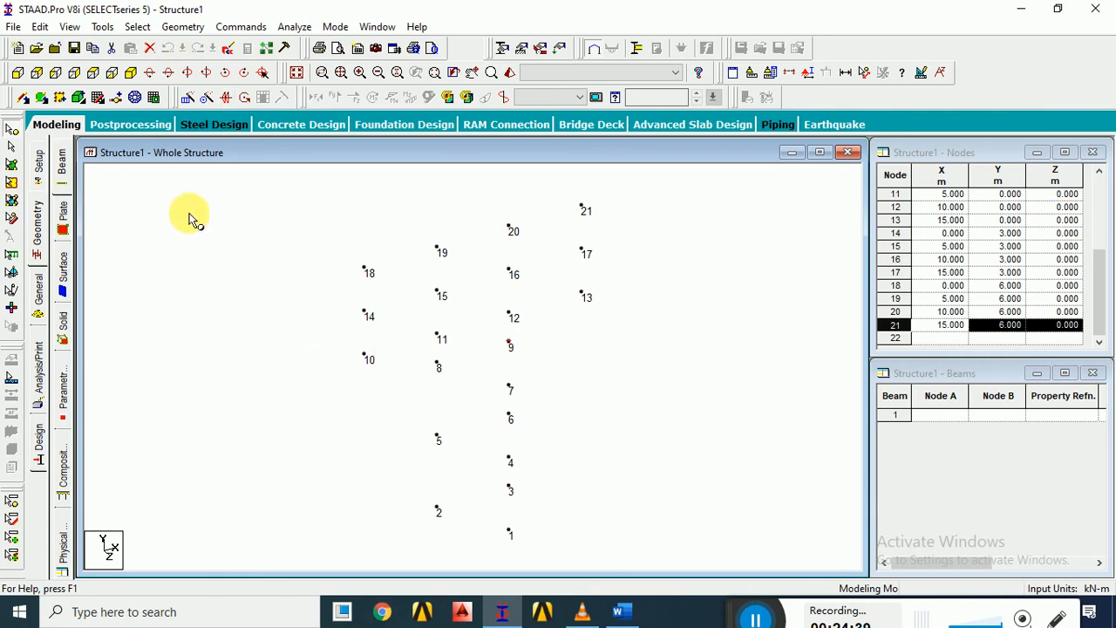
# - Select all nodes and renumber them from 1, sorted only by Z coordinate in ascending order
pyautogui.click(294, 307)
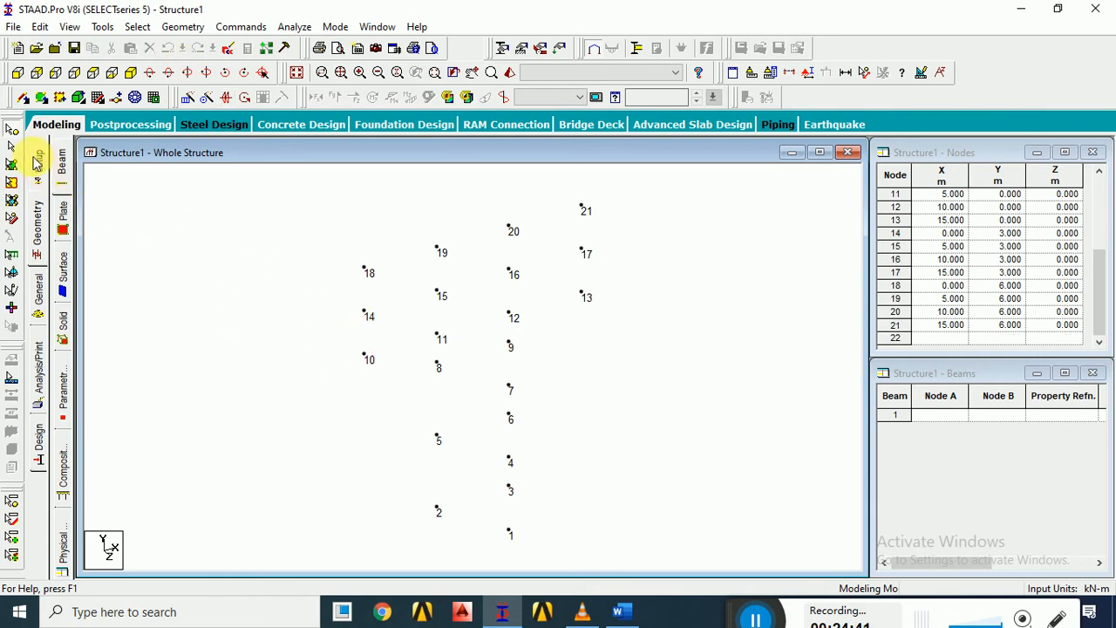
pyautogui.click(14, 133)
pyautogui.hotkey('ctrl', 'a')
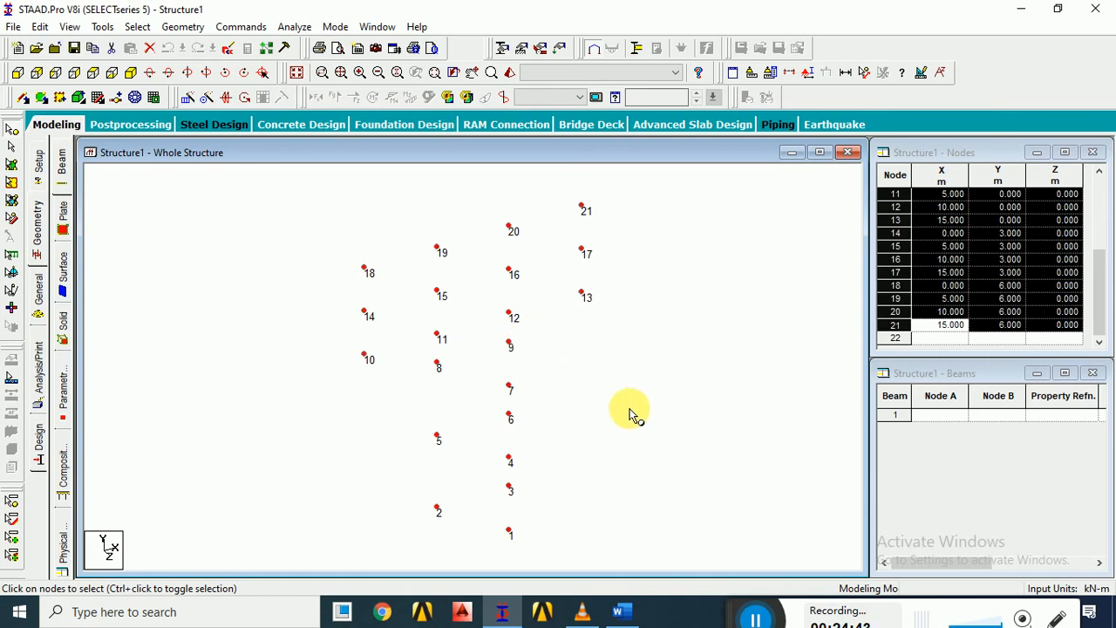
pyautogui.click(192, 28)
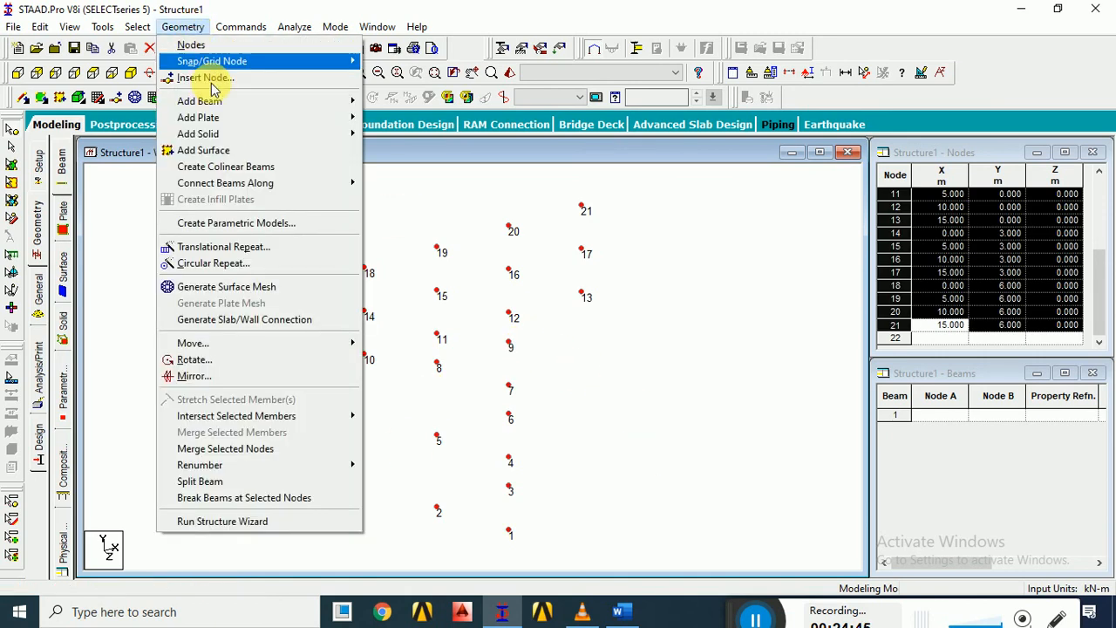
pyautogui.moveTo(323, 468)
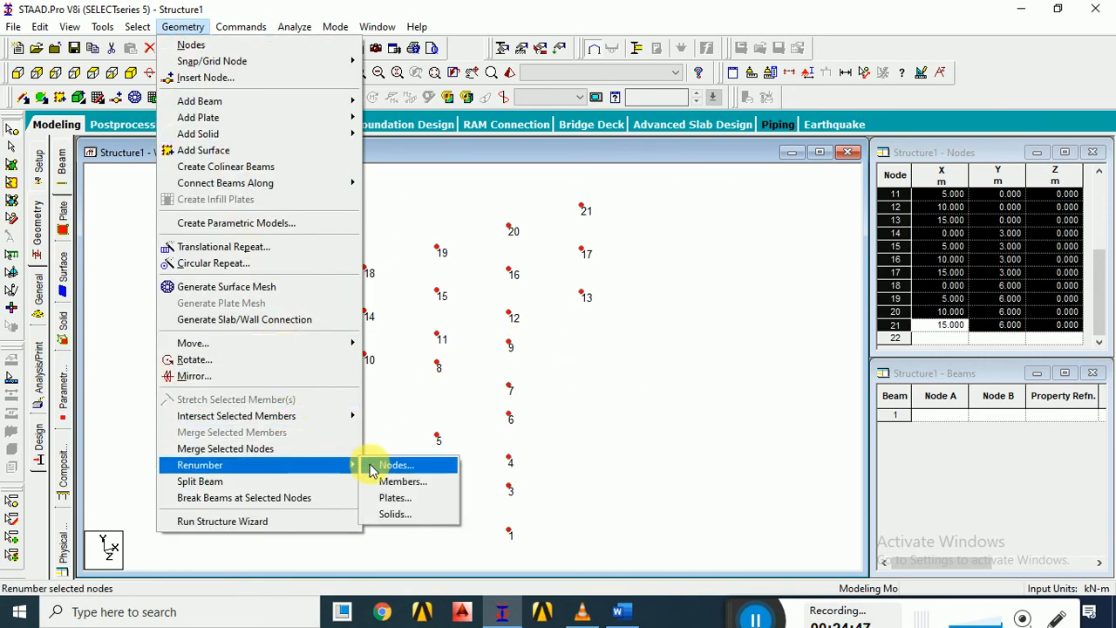
pyautogui.click(375, 463)
pyautogui.click(596, 359)
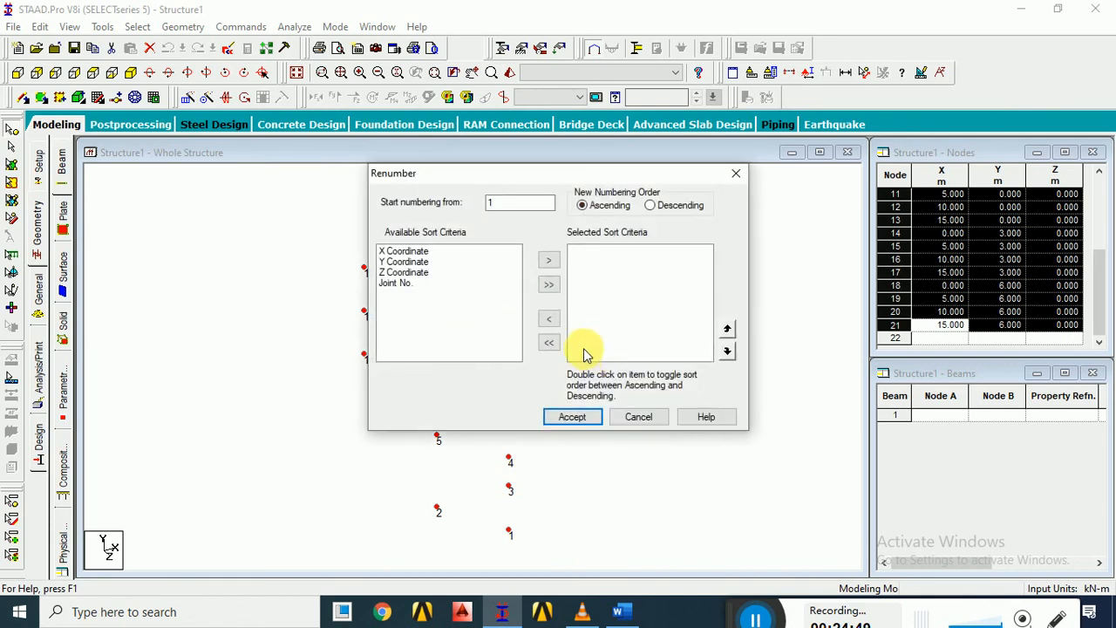
pyautogui.doubleClick(407, 272)
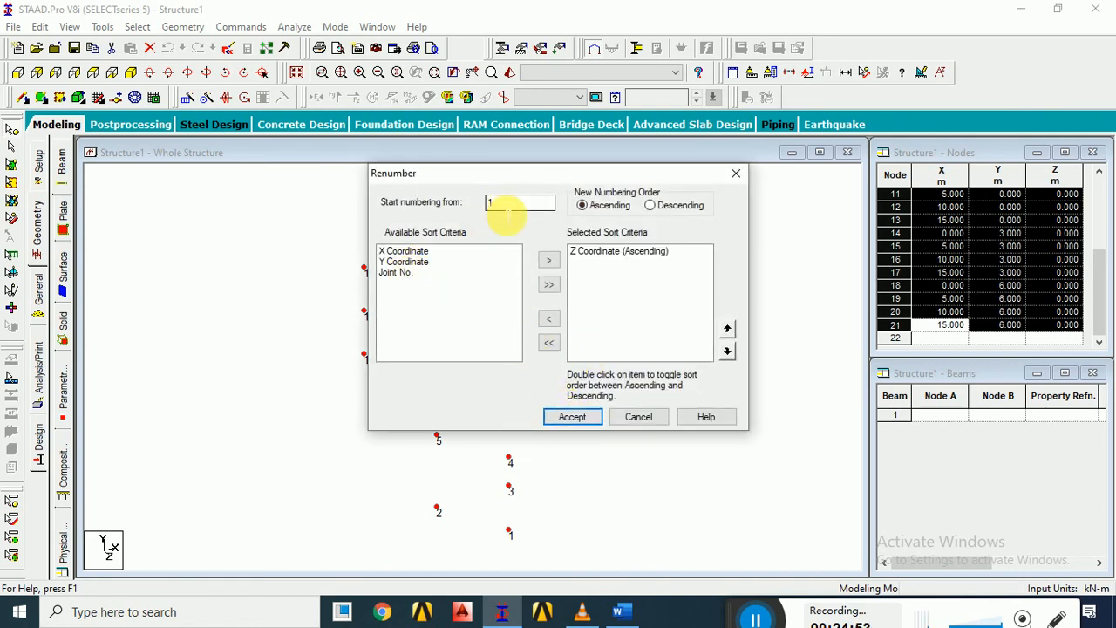
pyautogui.click(571, 417)
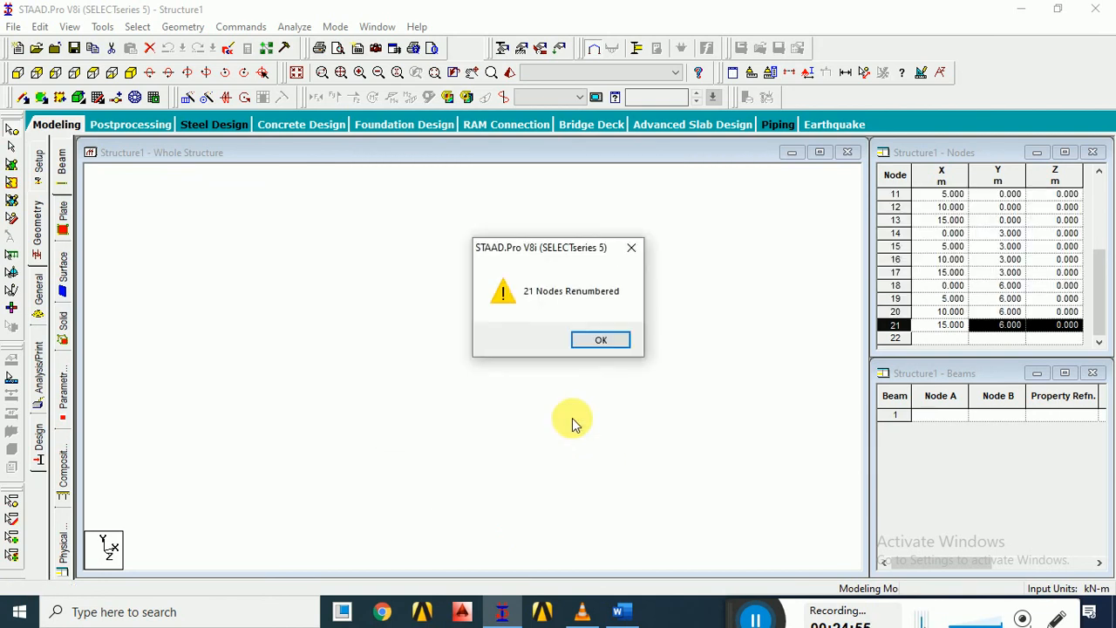
pyautogui.click(598, 341)
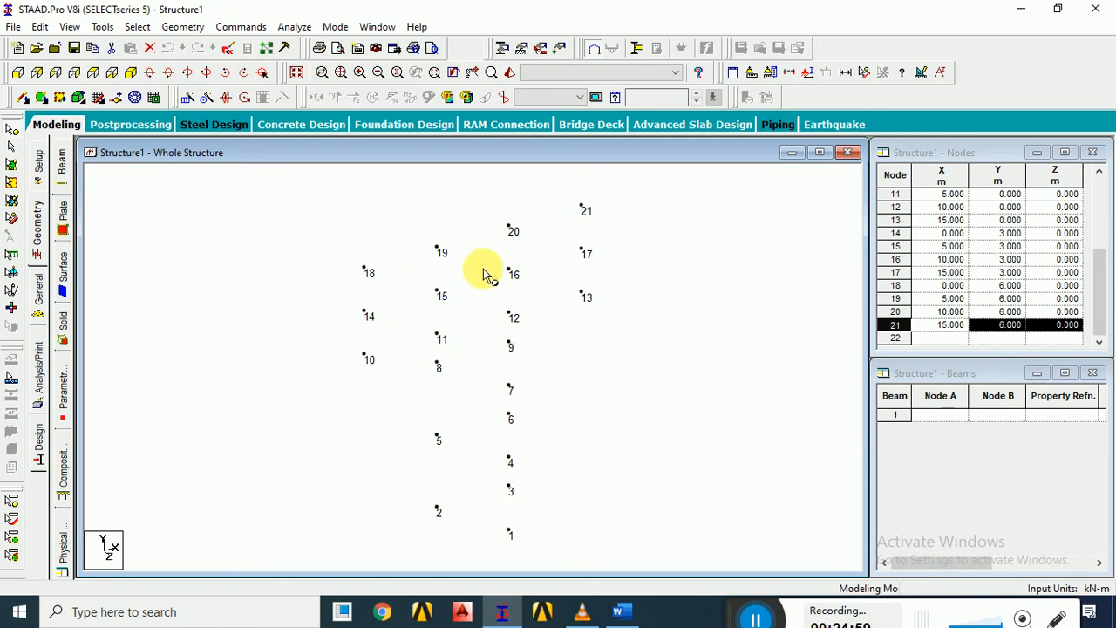
# - Examine the node numbering from +Y and from +X, and return to the isometric view
pyautogui.click(94, 73)
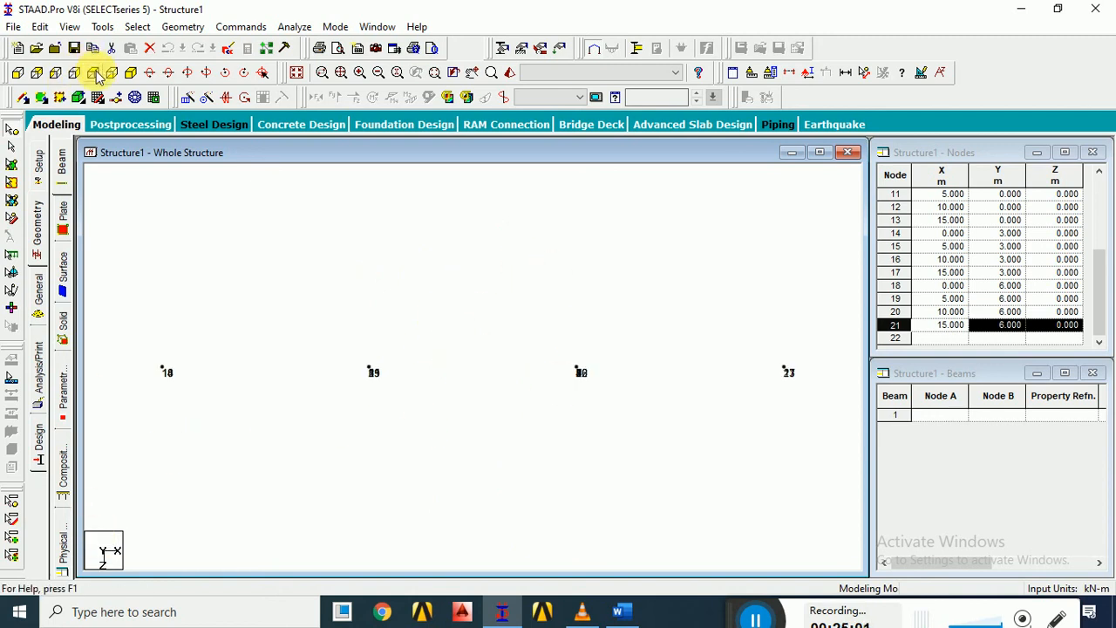
pyautogui.click(75, 76)
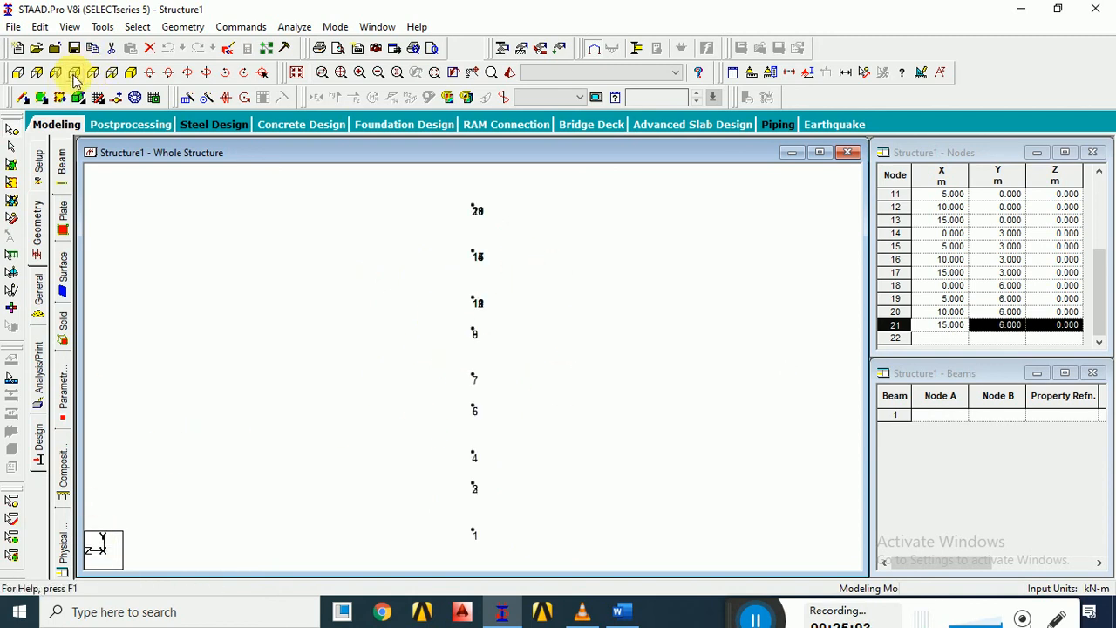
pyautogui.click(130, 73)
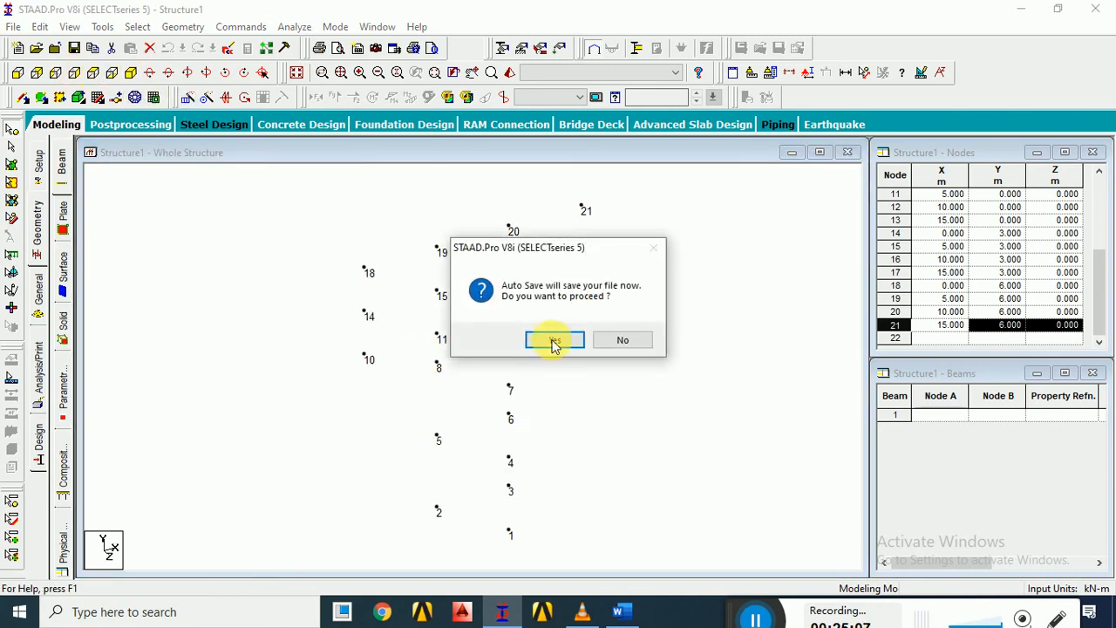
# - Let Auto Save save the structure file and close the program
pyautogui.click(554, 340)
pyautogui.click(459, 326)
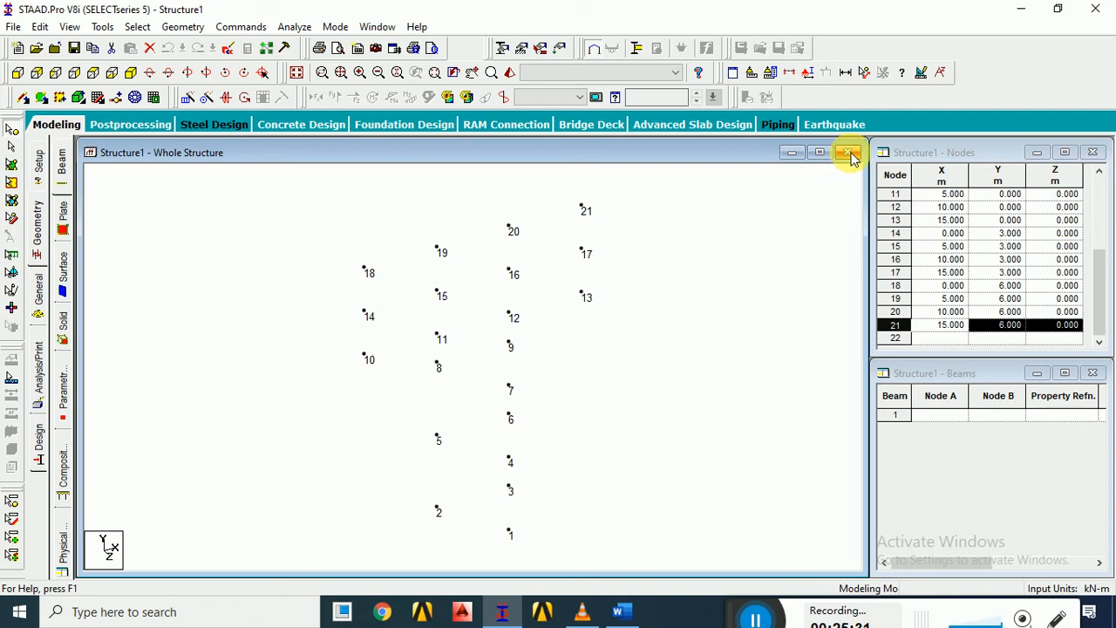
pyautogui.click(1096, 8)
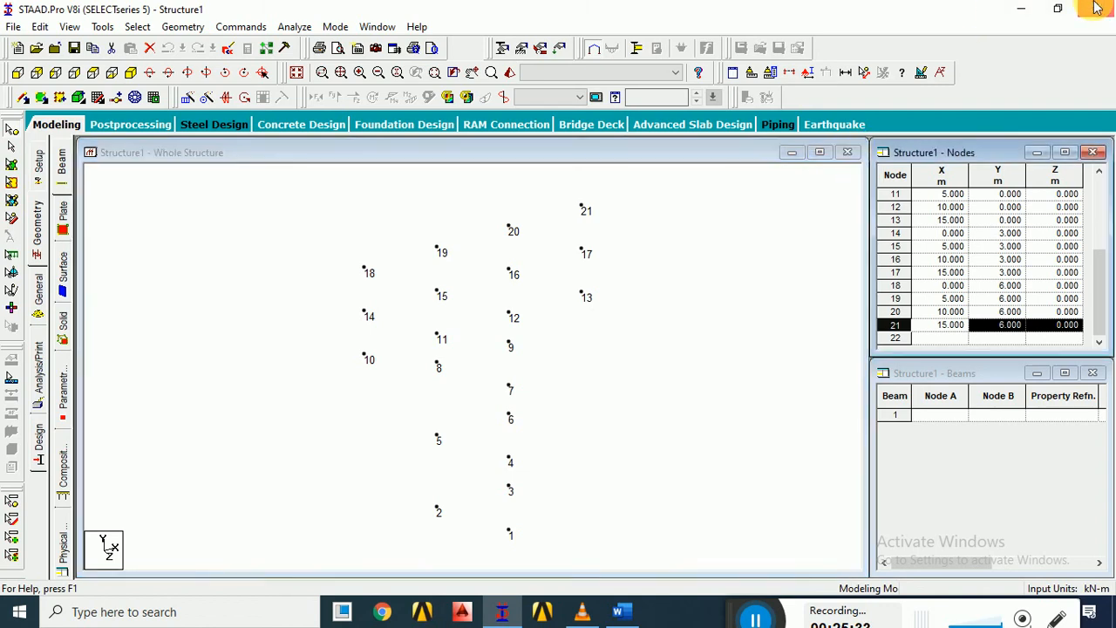